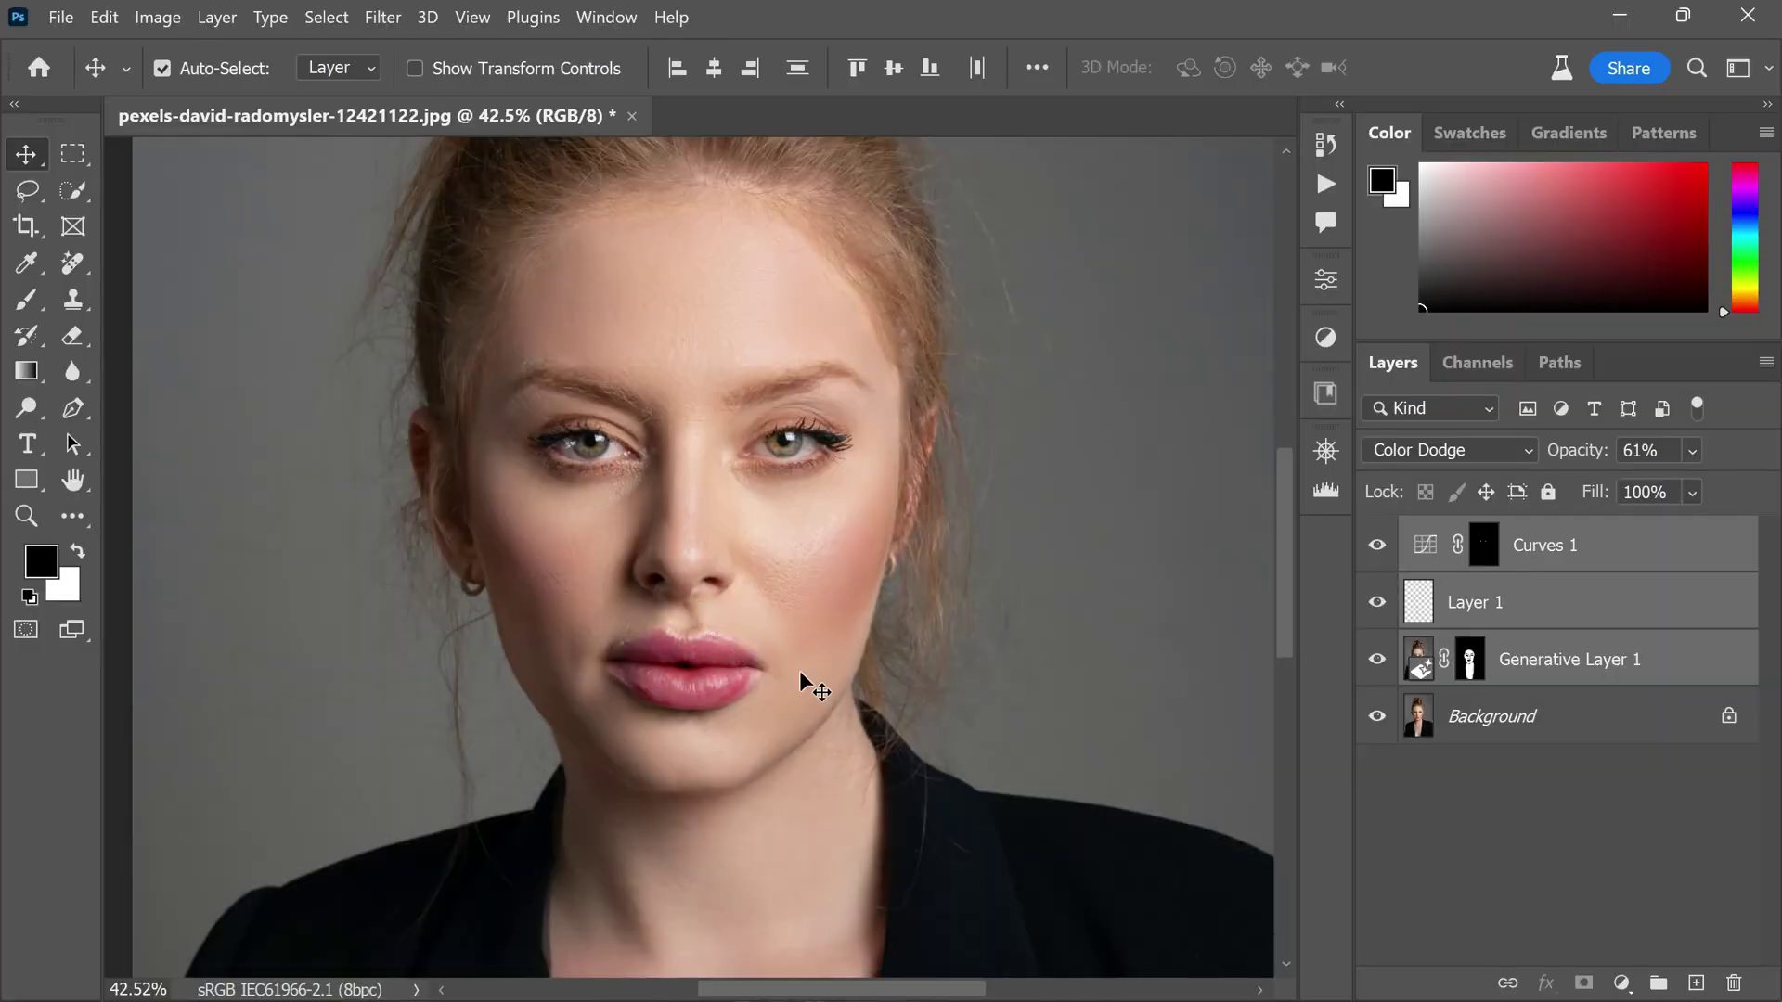
Alt-click the Background eye repeatedly to compare the finished retouch with the original photo
{"action": "left_click", "coordinate": [1378, 724], "text": "alt"}
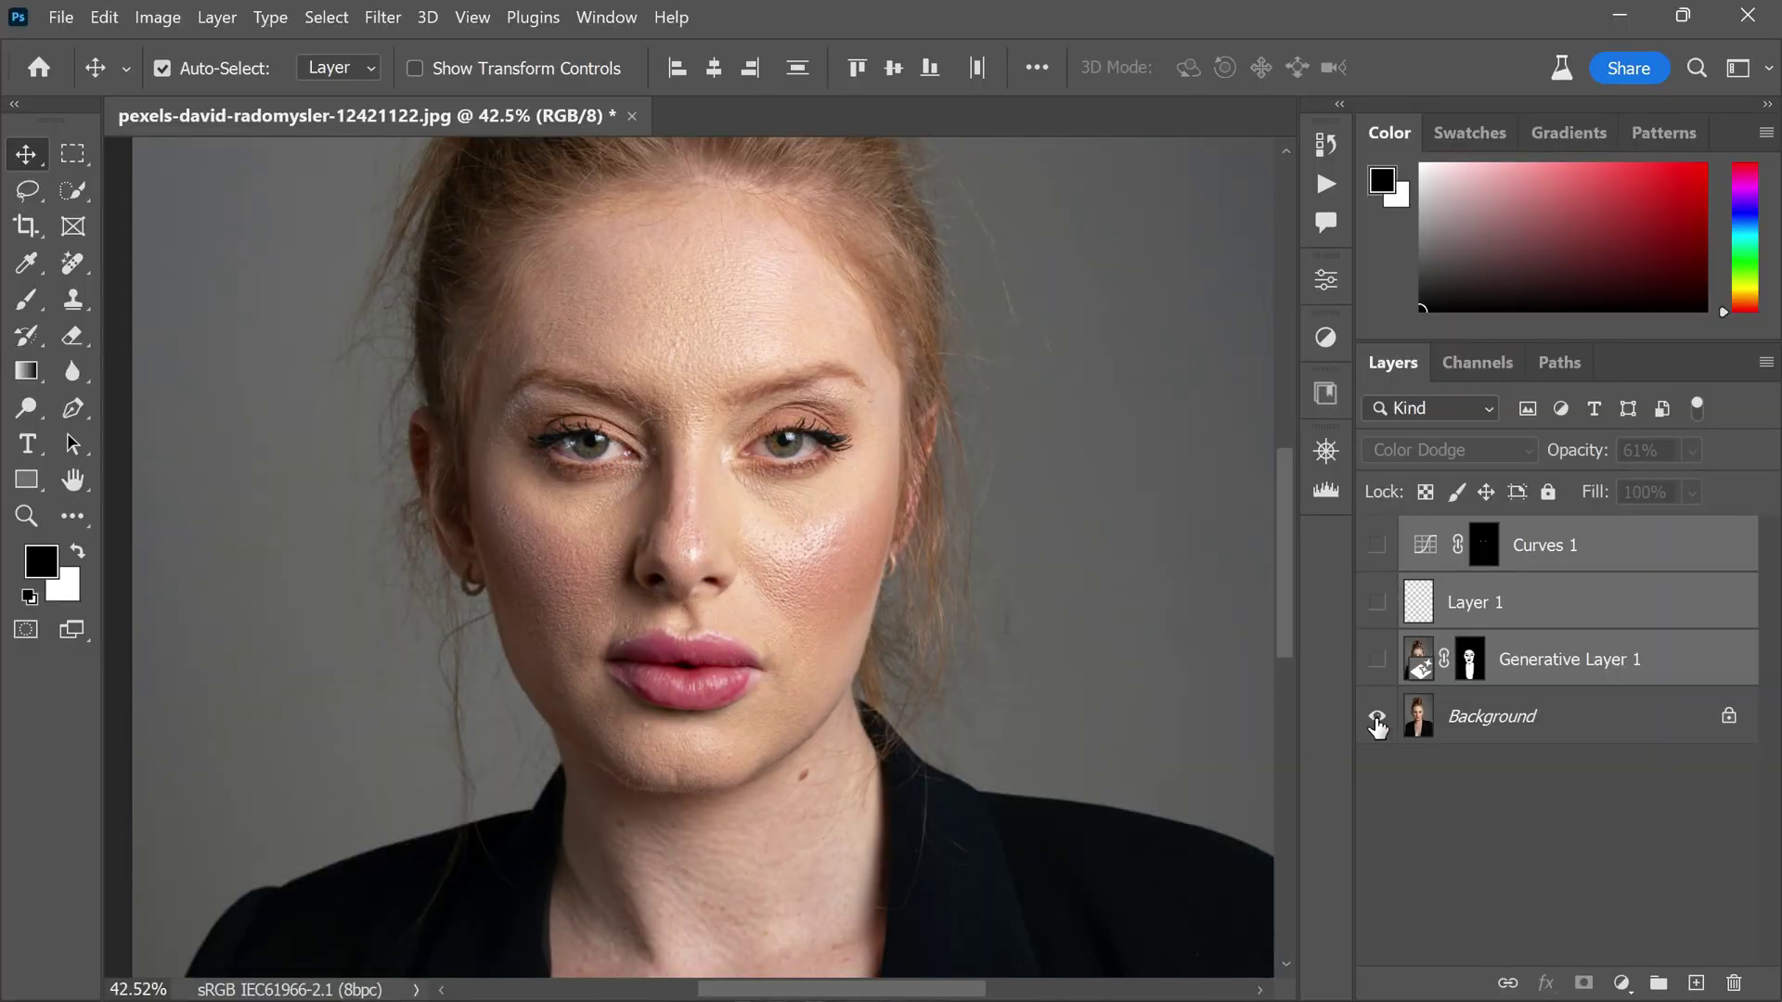
{"action": "left_click", "coordinate": [1378, 722], "text": "alt"}
{"action": "left_click", "coordinate": [1379, 722], "text": "alt"}
{"action": "left_click", "coordinate": [1377, 722], "text": "alt"}
{"action": "left_click", "coordinate": [1377, 722], "text": "alt"}
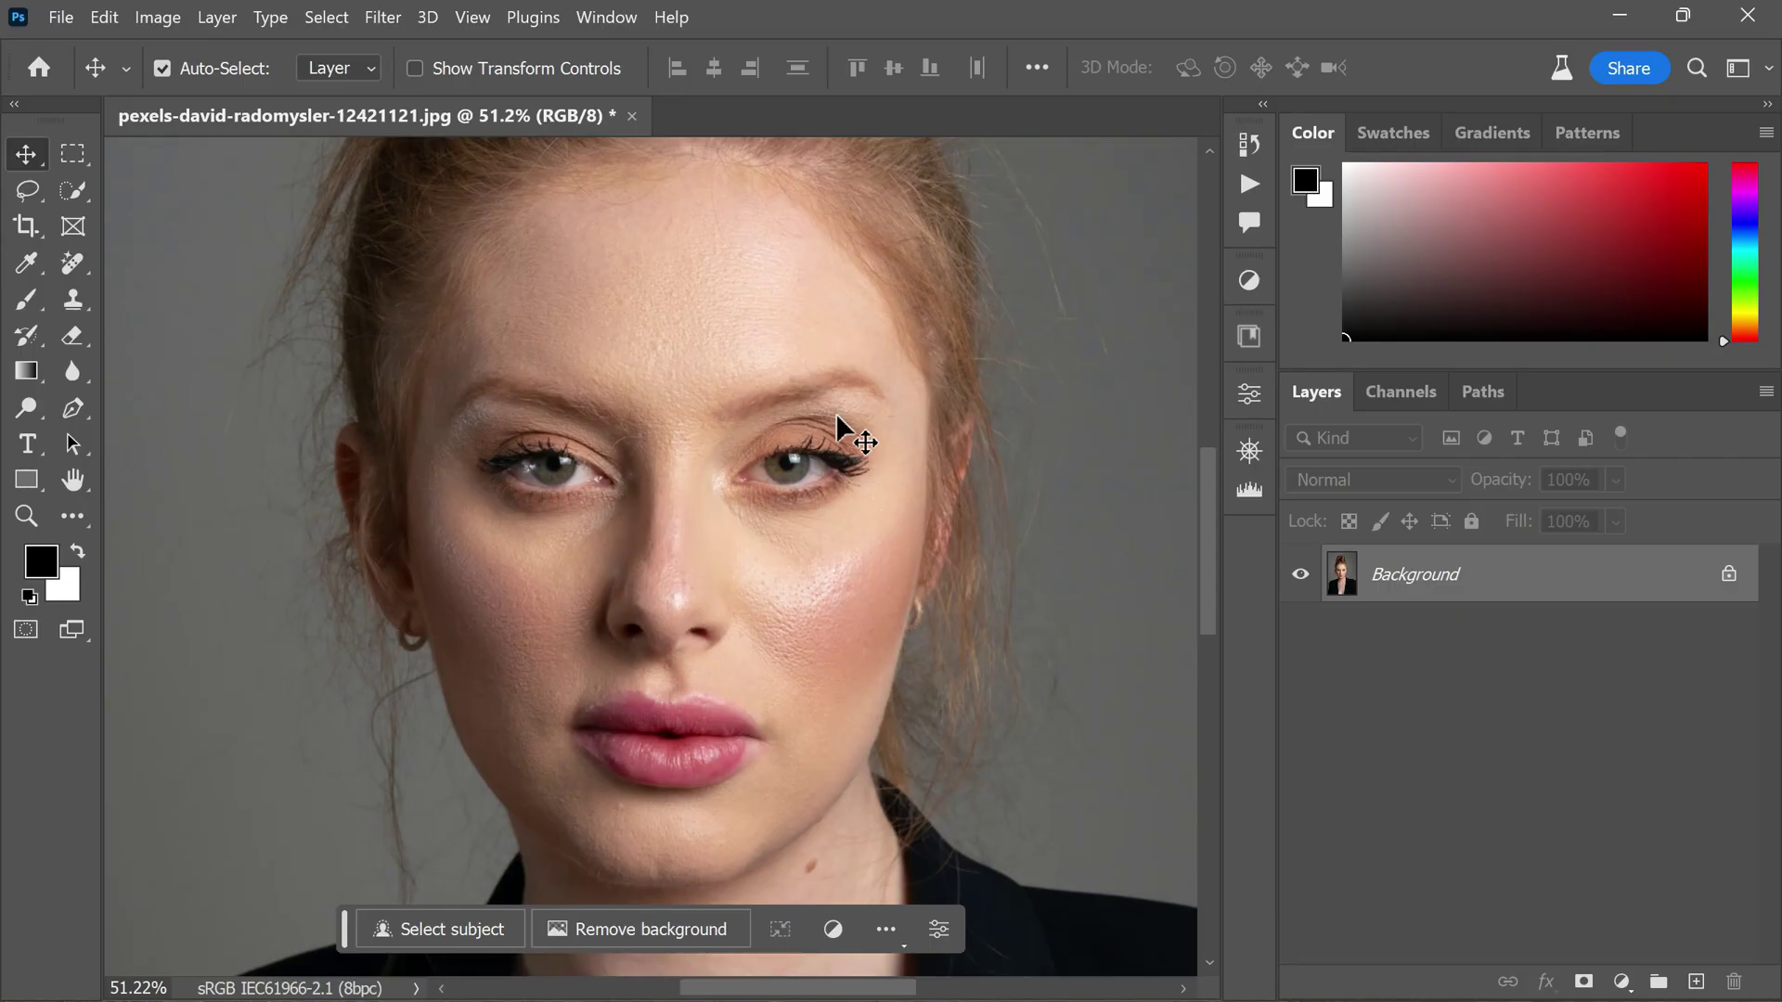
Create a new black Alpha 1 channel in the Channels panel
{"action": "scroll", "coordinate": [855, 436], "scroll_direction": "up", "scroll_amount": 2}
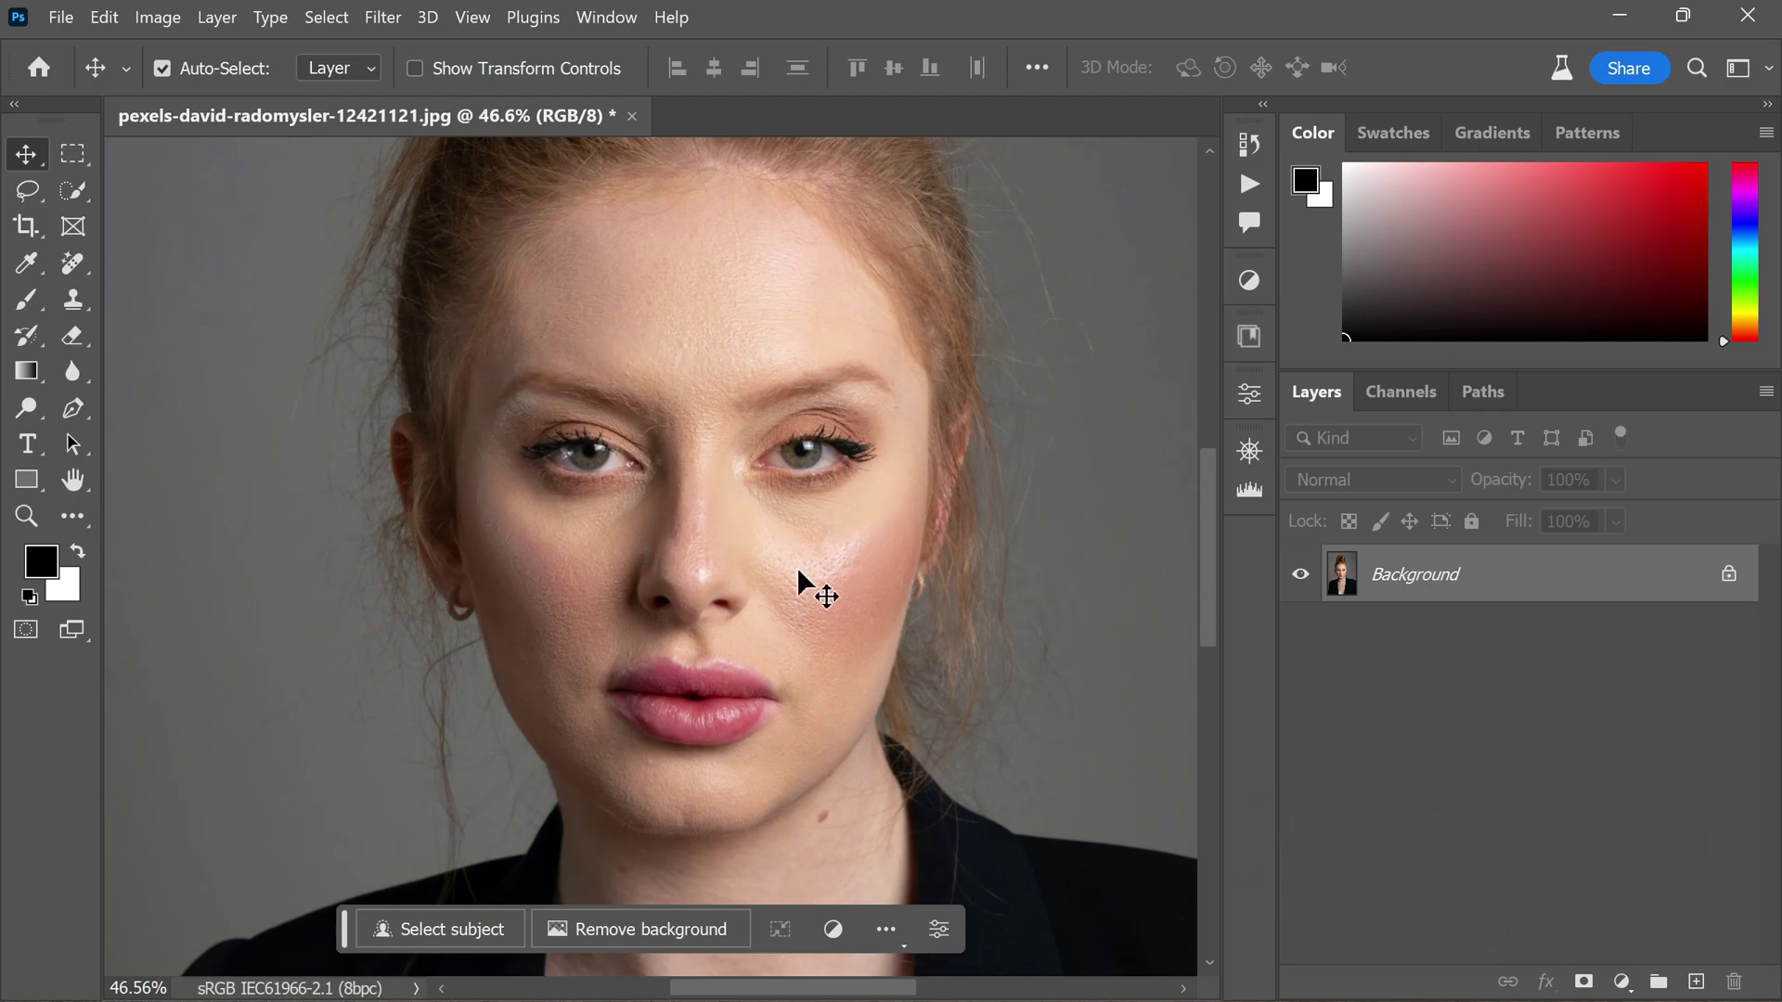
{"action": "left_click", "coordinate": [1409, 394]}
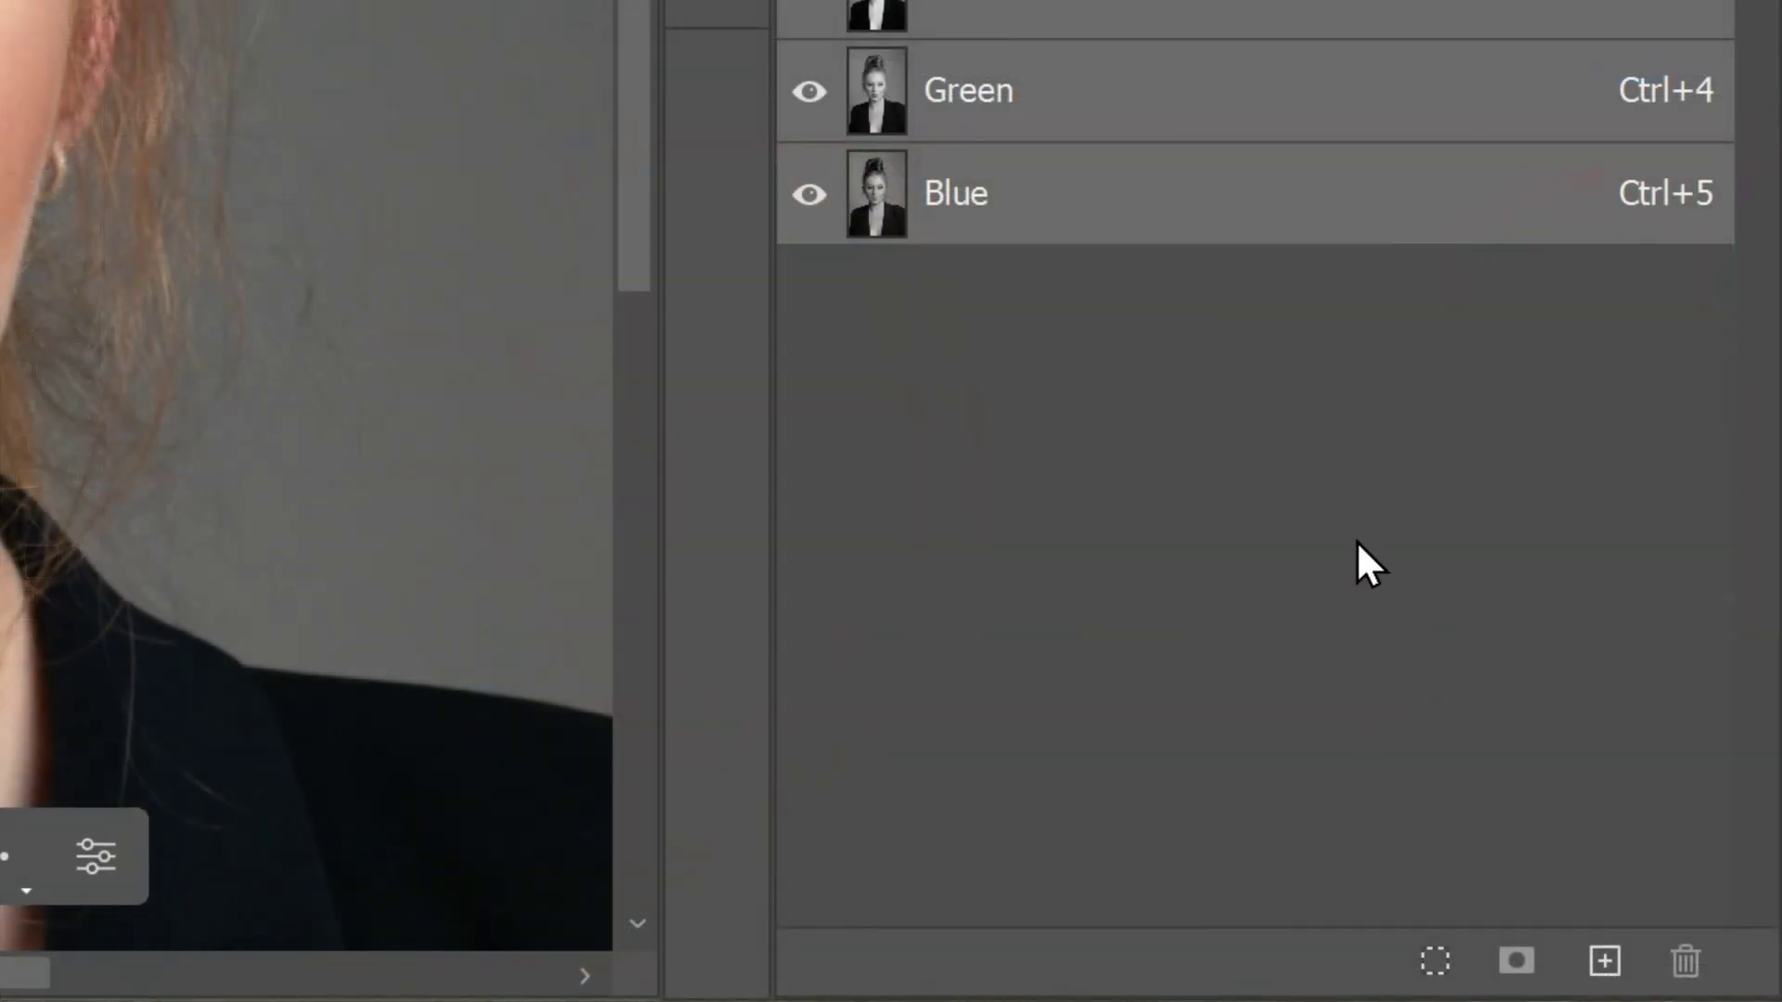
{"action": "left_click", "coordinate": [1605, 966]}
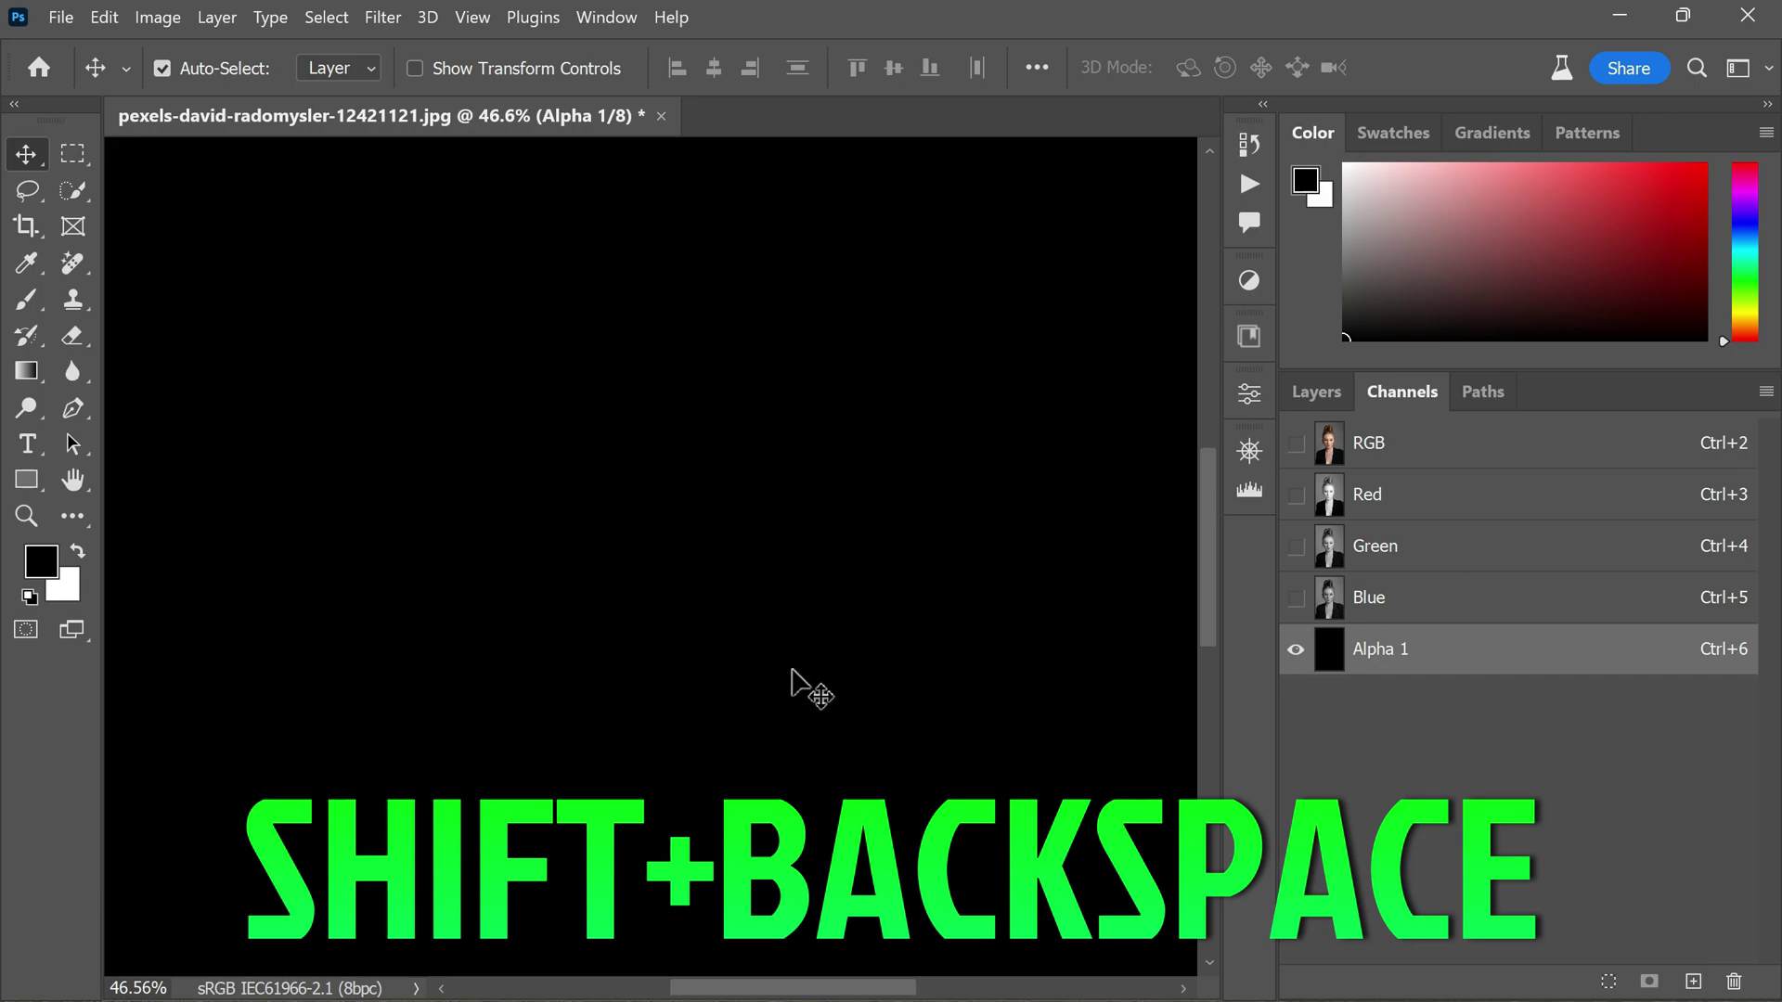
Fill Alpha 1 with a custom grey colour of brightness B: 40
{"action": "key", "text": "shift+BackSpace"}
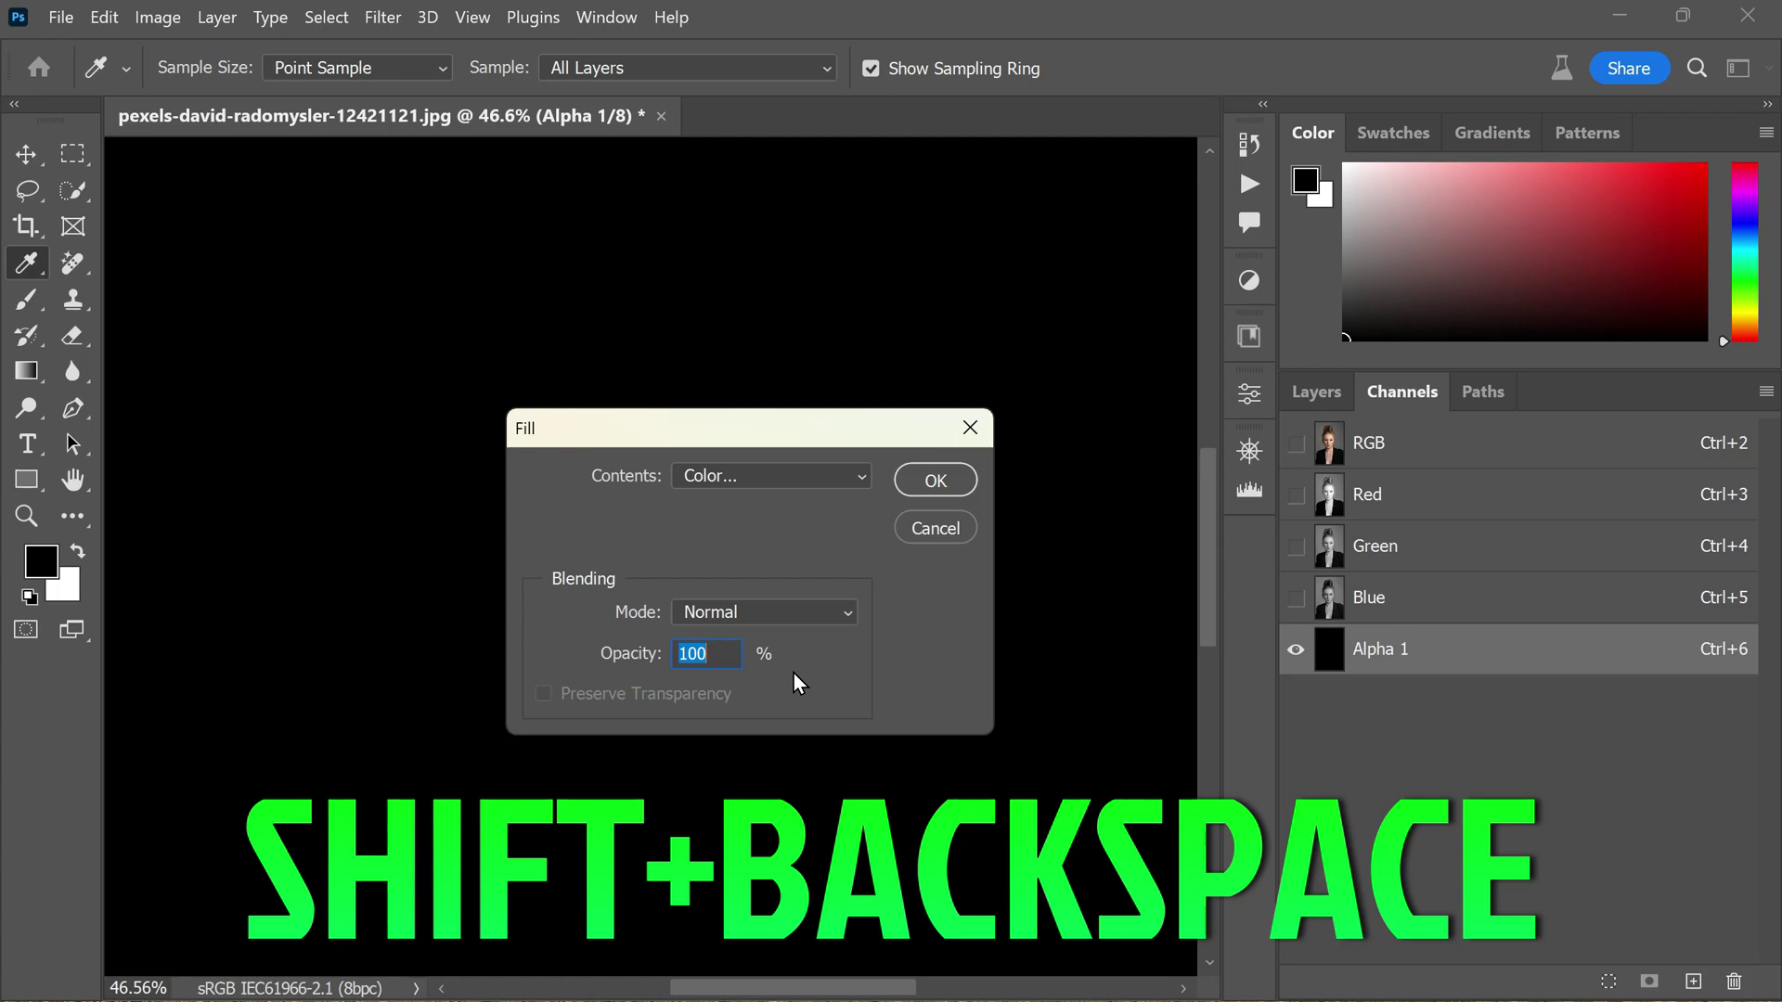
{"action": "left_click", "coordinate": [756, 474]}
{"action": "left_click", "coordinate": [781, 550]}
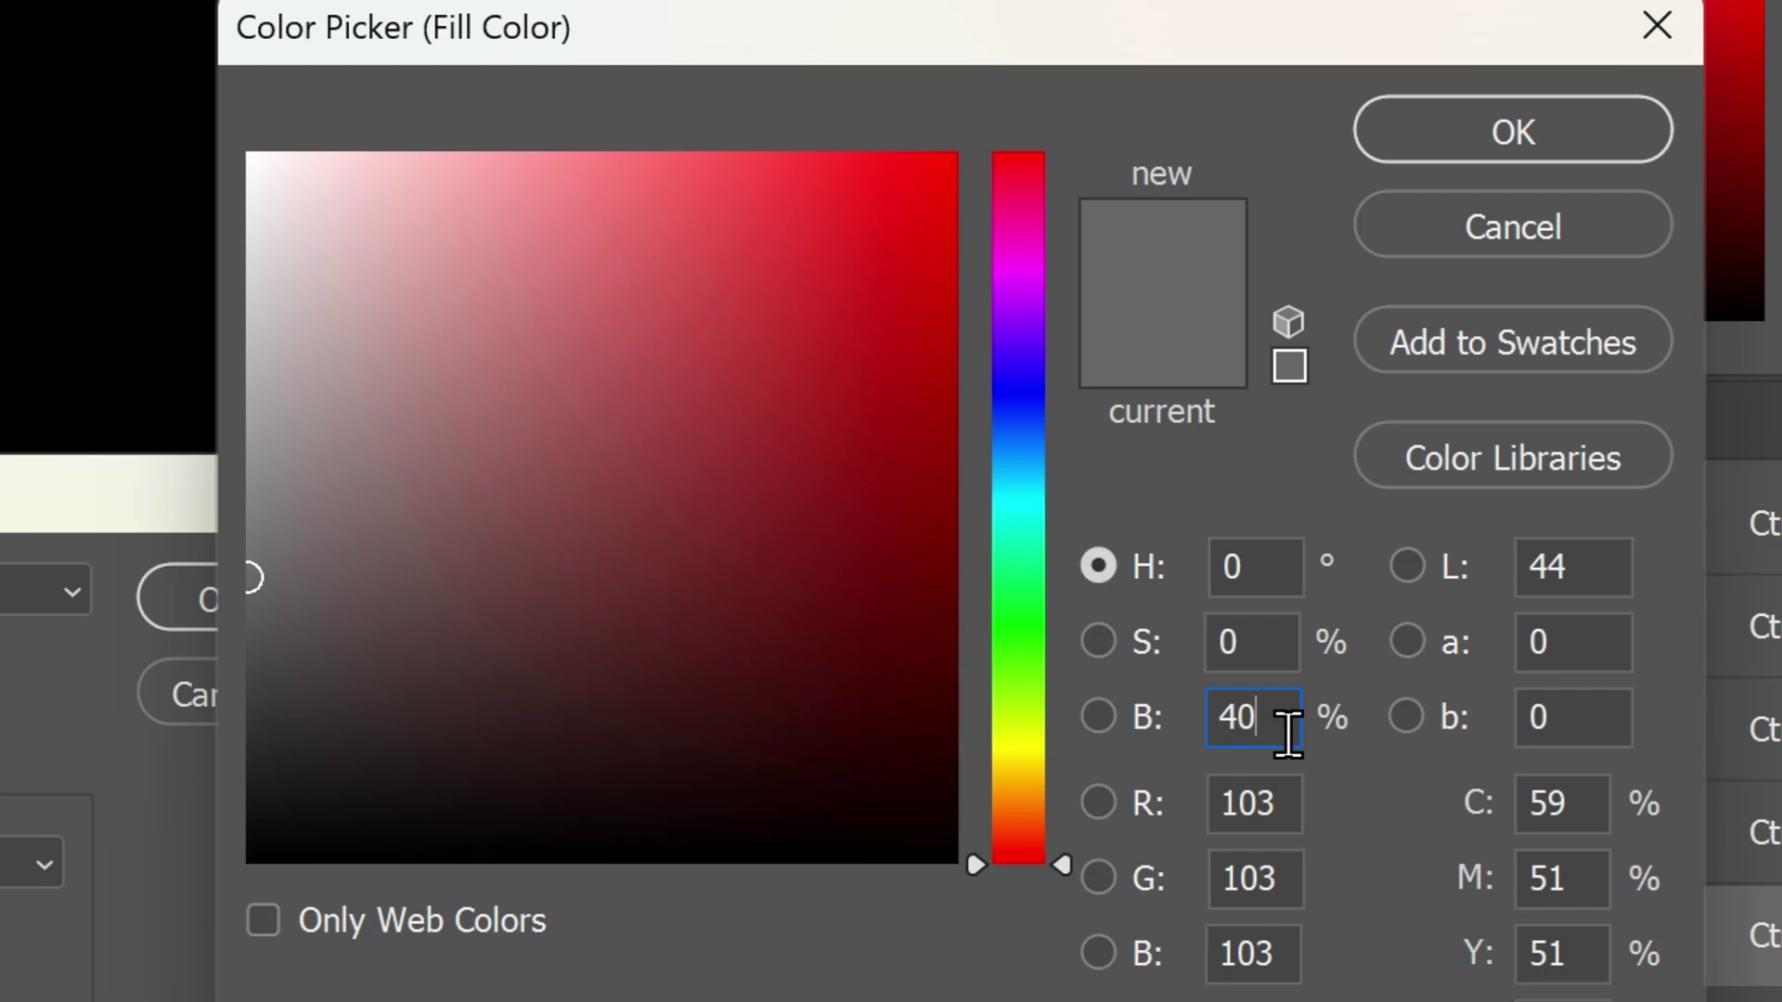
{"action": "left_click", "coordinate": [1393, 135]}
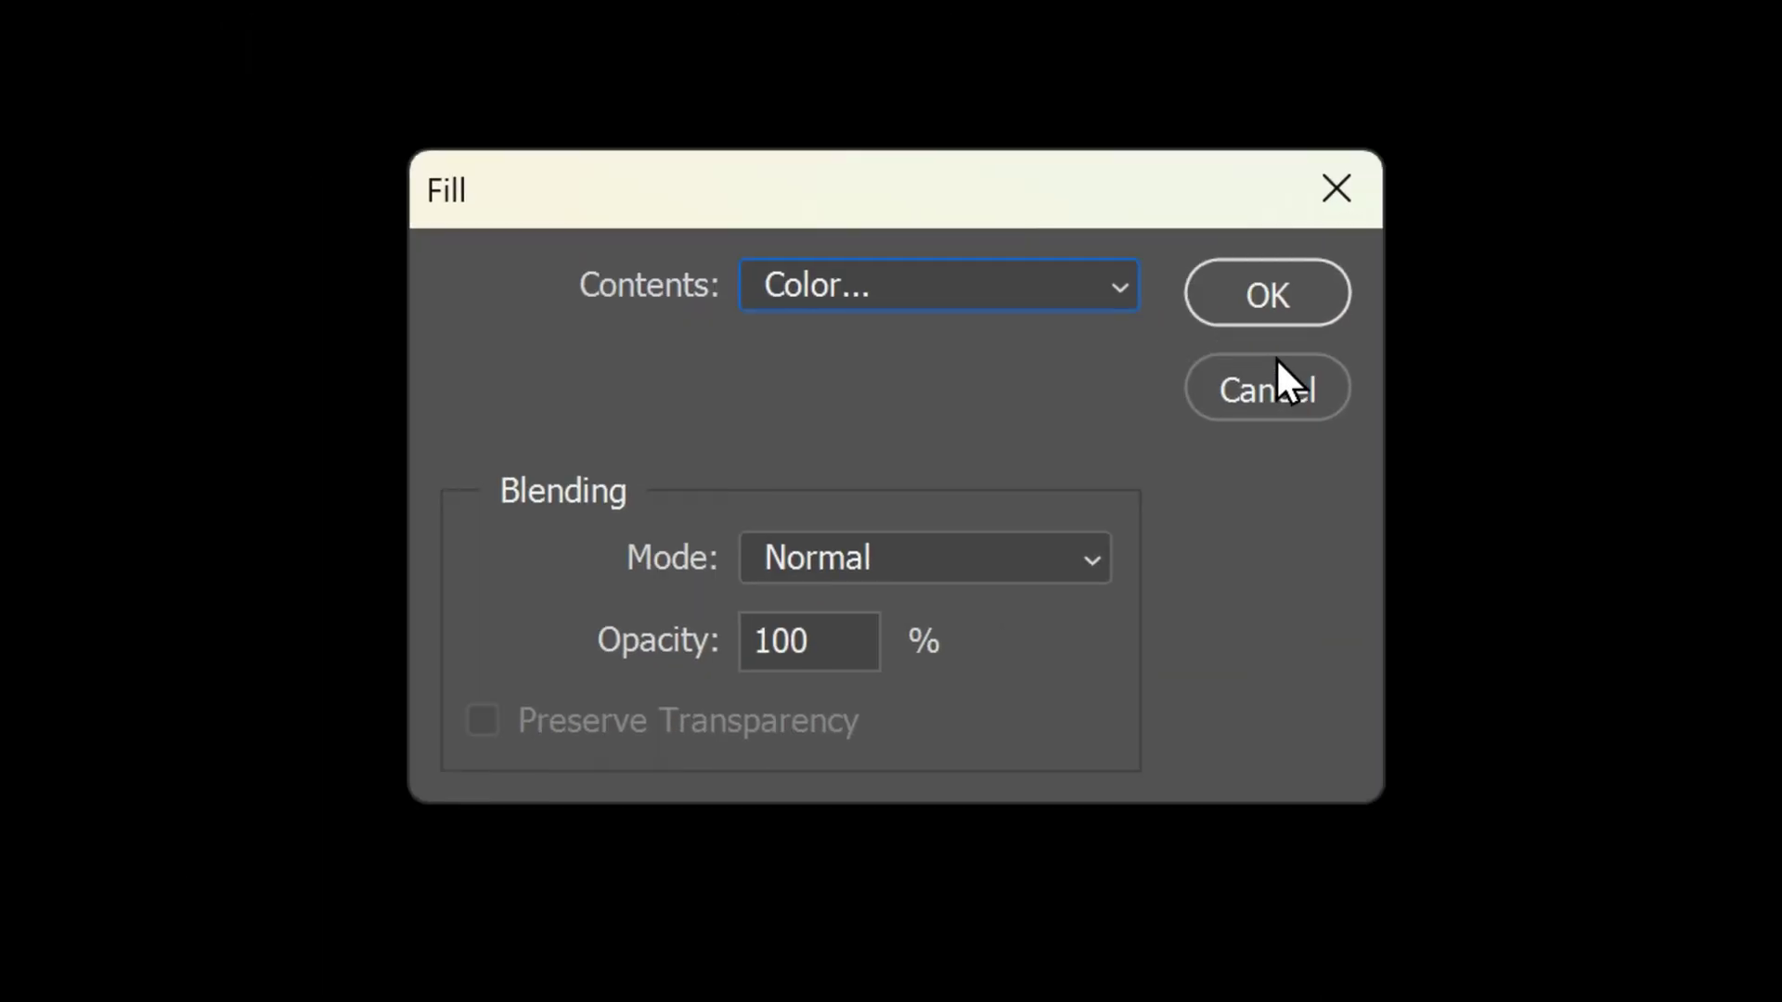
{"action": "left_click", "coordinate": [1260, 291]}
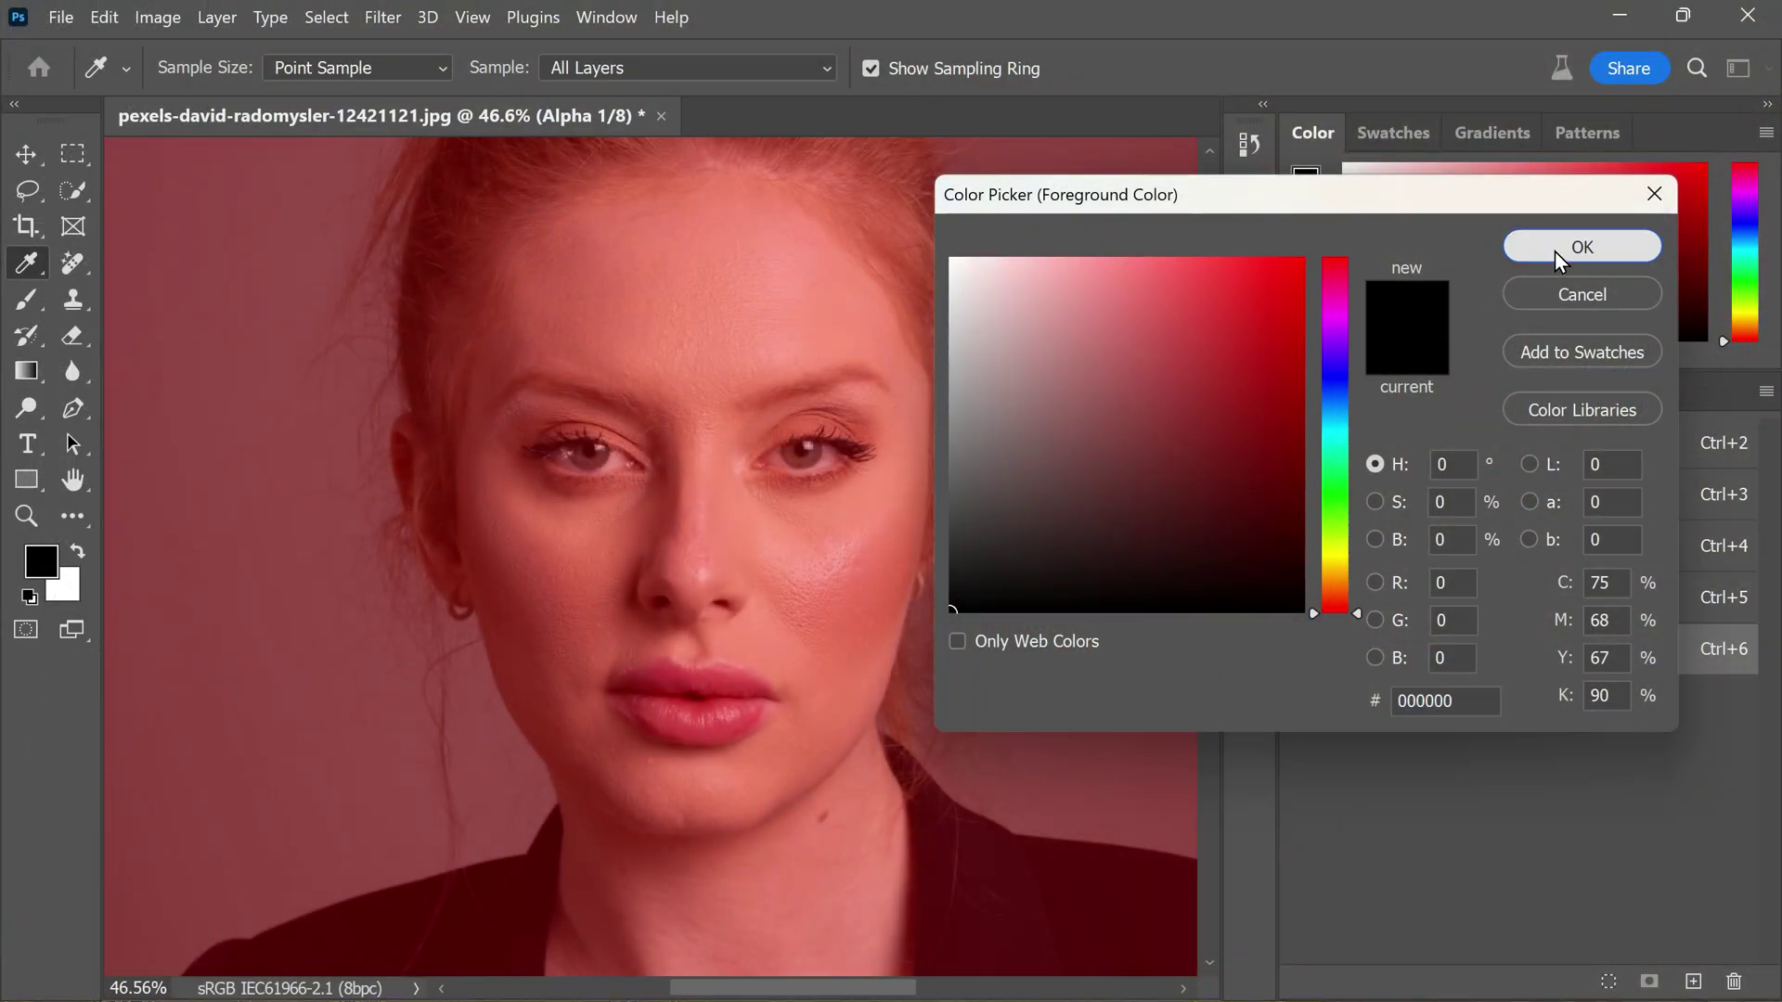
Confirm black (000000) as the foreground painting colour
{"action": "left_click", "coordinate": [1582, 246]}
Set the brush to 70 px and paint black over the eyes, eyebrows and eyelid on Alpha 1
{"action": "scroll", "coordinate": [585, 397], "scroll_direction": "up", "scroll_amount": 4}
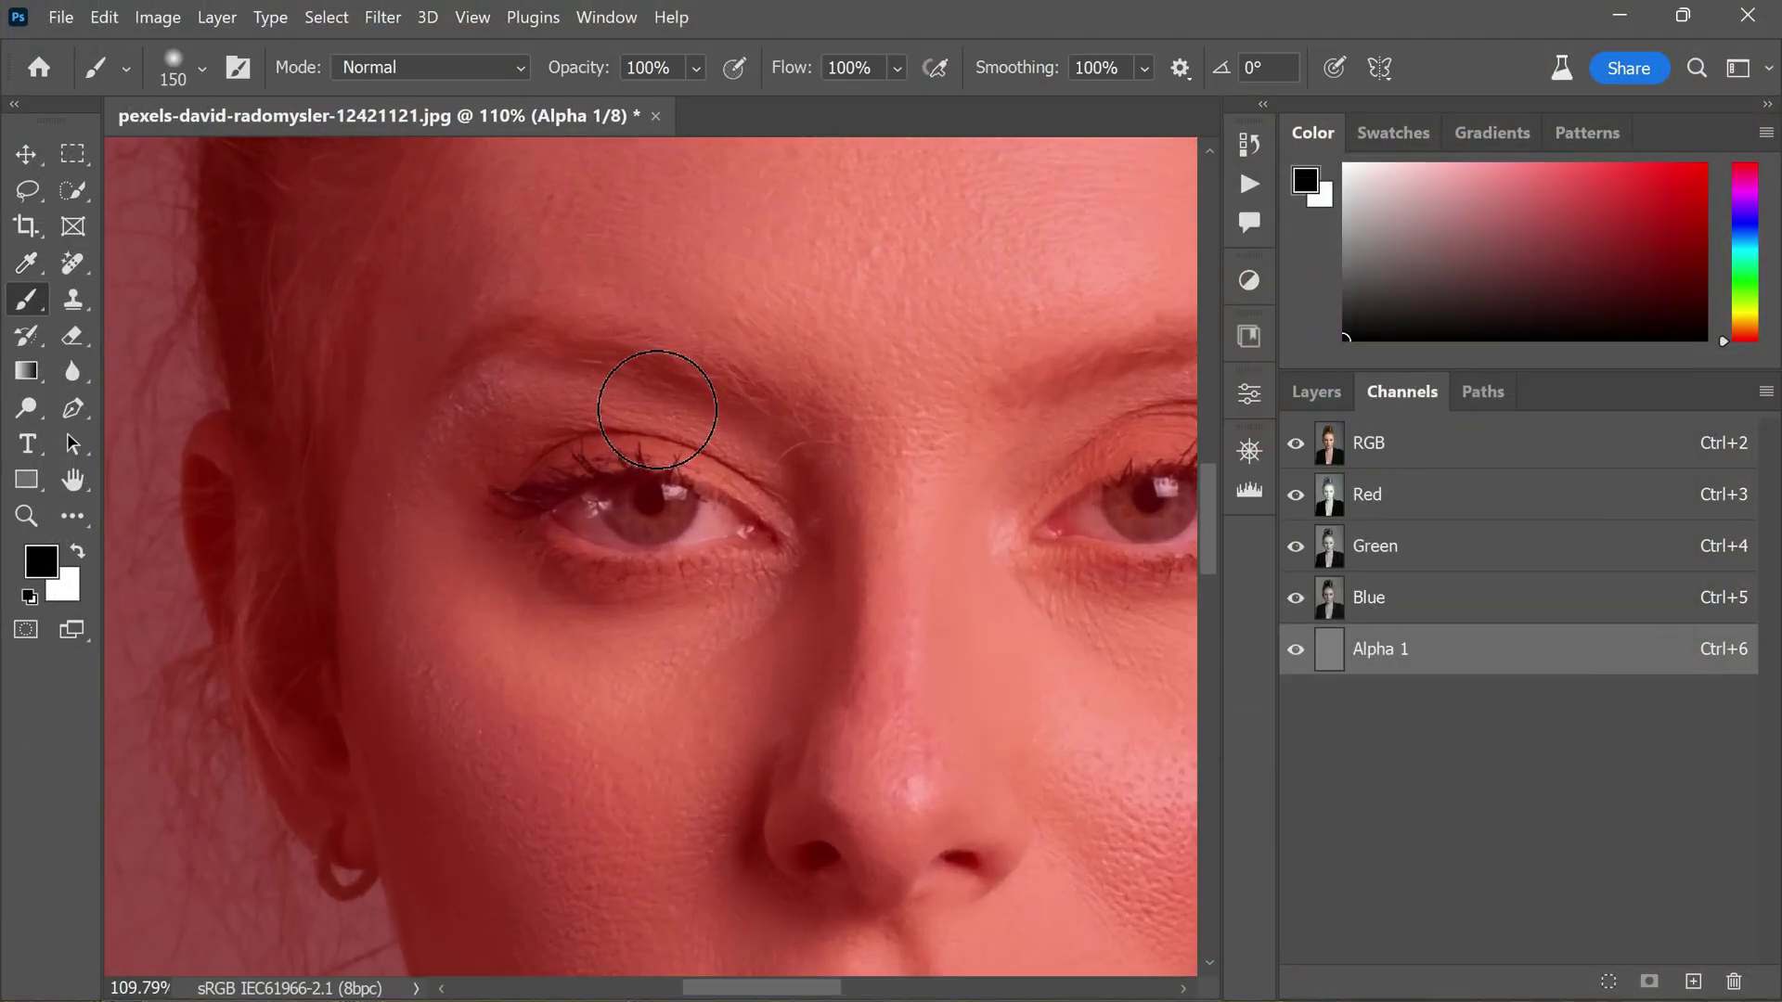
{"action": "key", "text": "bracketleft"}
{"action": "key", "text": "bracketleft"}
{"action": "key", "text": "bracketleft"}
{"action": "key", "text": "bracketleft"}
{"action": "key", "text": "bracketleft"}
{"action": "key", "text": "bracketleft"}
{"action": "key", "text": "bracketleft"}
{"action": "key", "text": "bracketleft"}
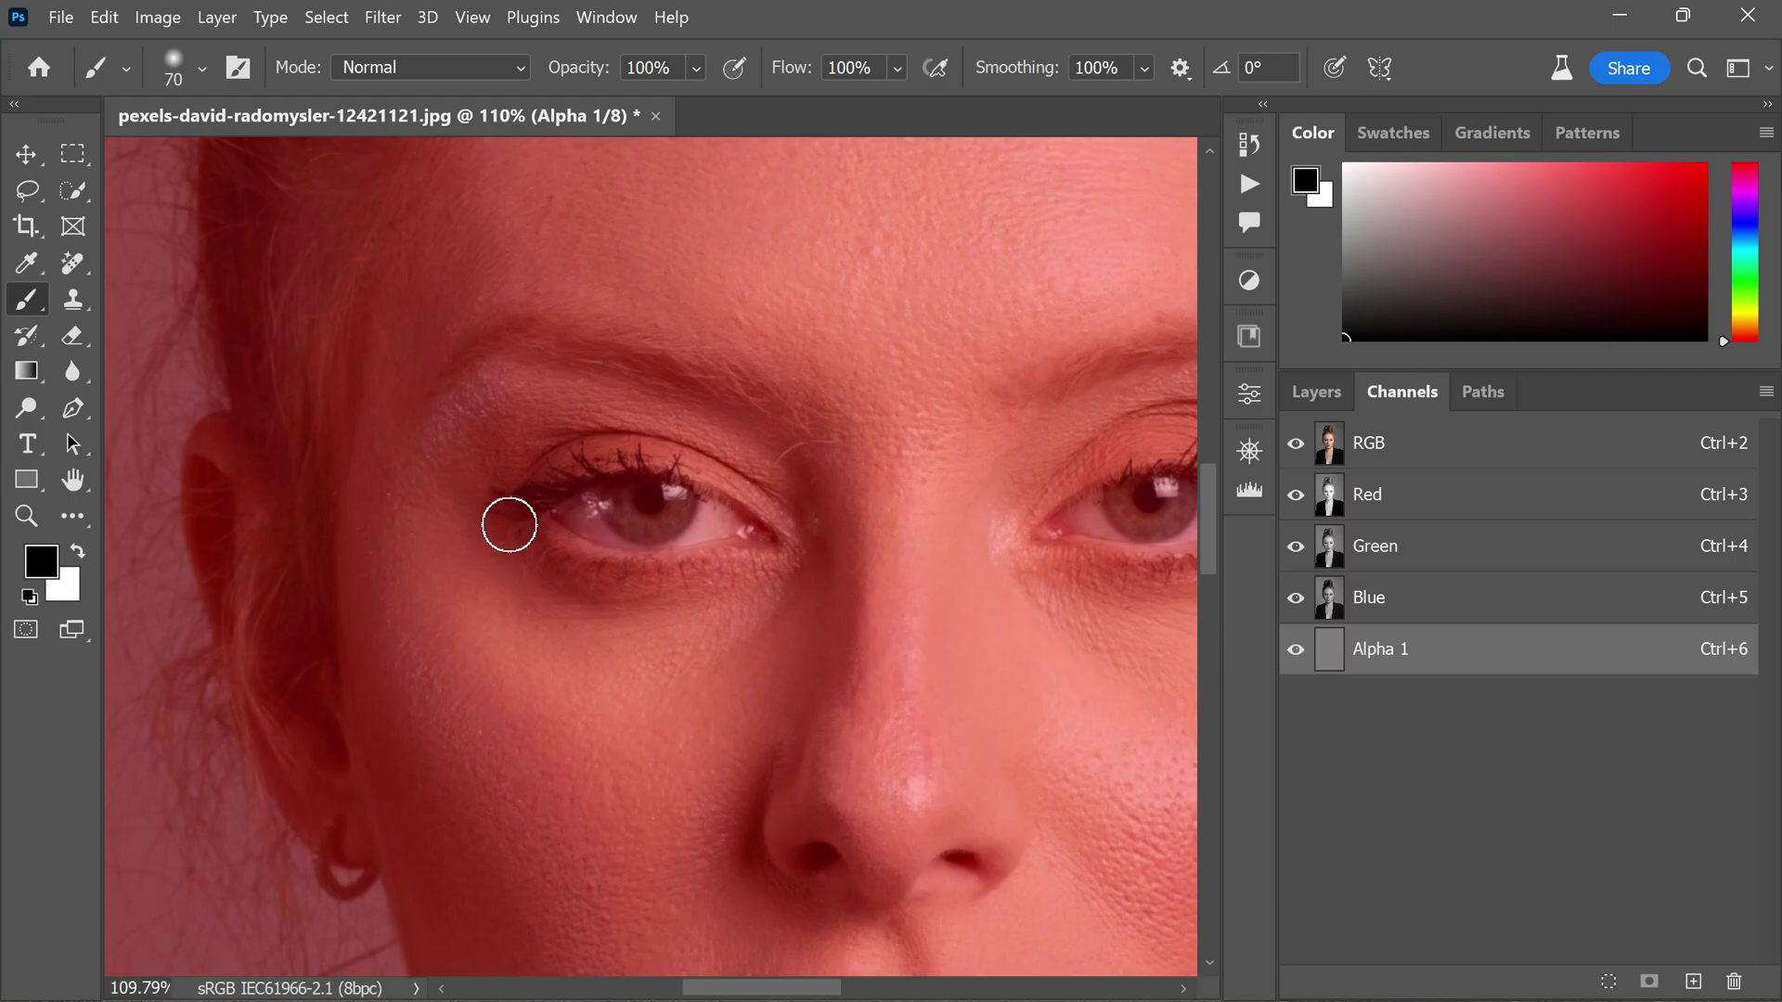
{"action": "left_click", "coordinate": [1297, 651]}
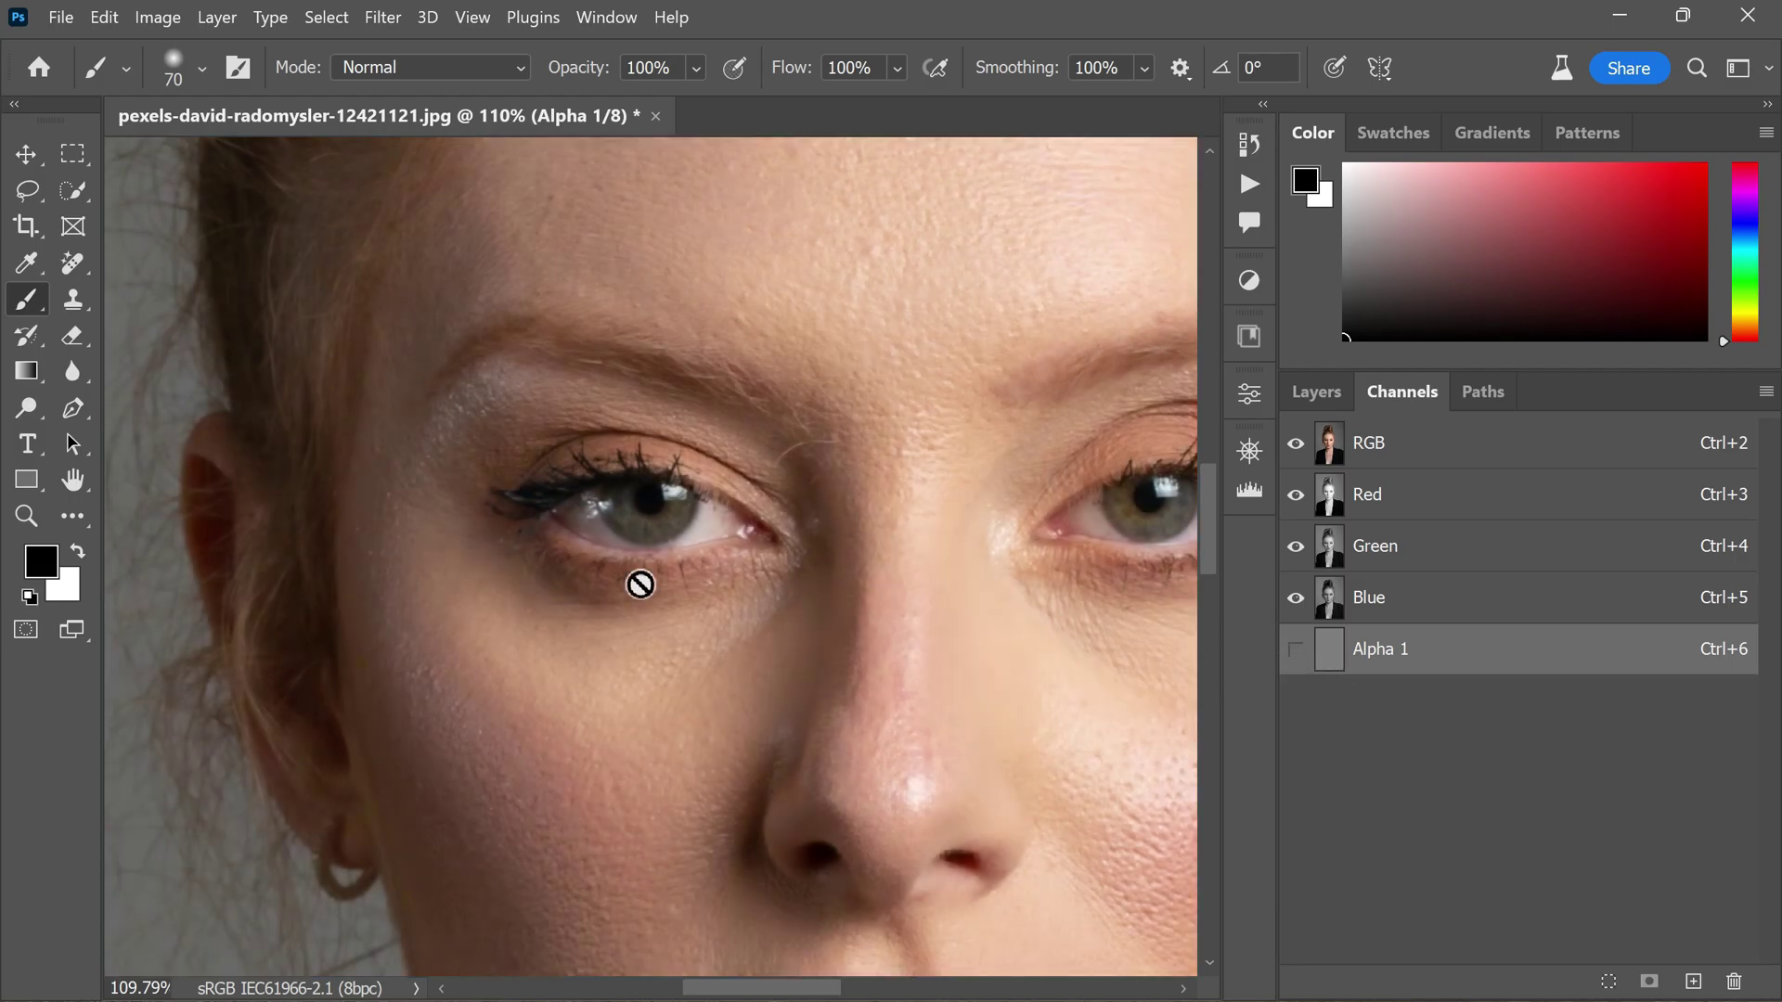
{"action": "left_click", "coordinate": [1296, 650]}
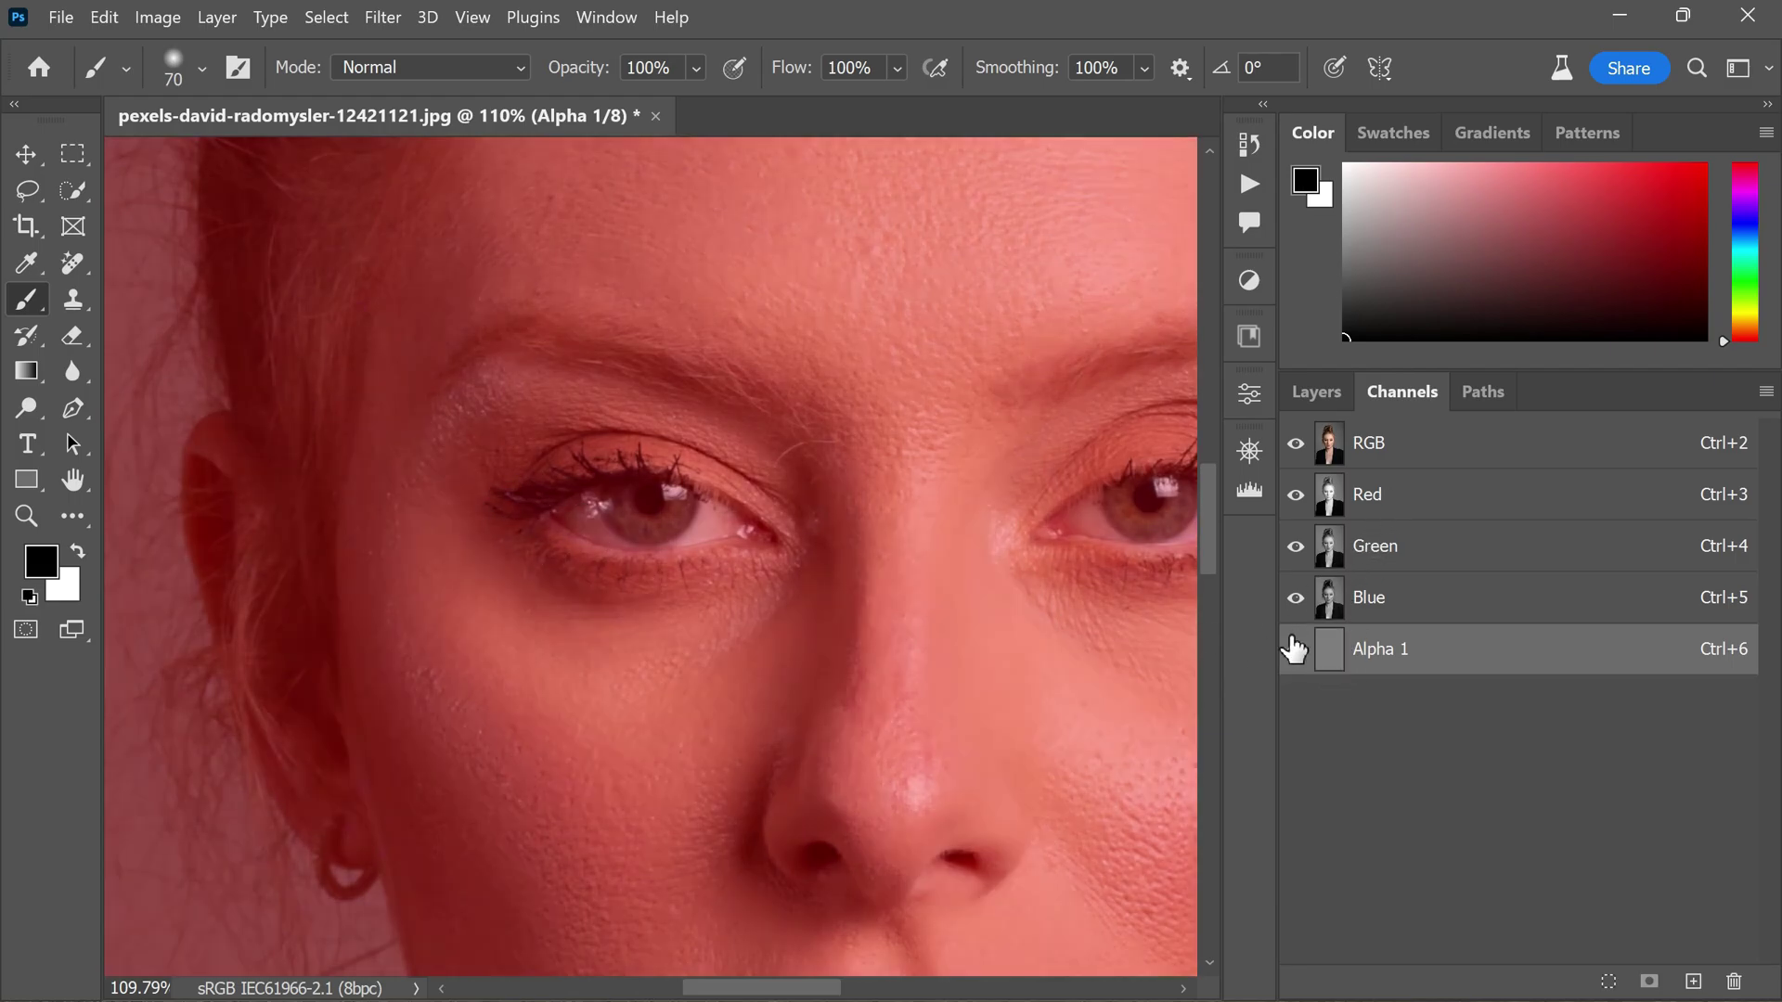
{"action": "mouse_move", "coordinate": [436, 499]}
{"action": "left_mouse_down"}
{"action": "mouse_move", "coordinate": [507, 502]}
{"action": "mouse_move", "coordinate": [608, 466]}
{"action": "mouse_move", "coordinate": [577, 455]}
{"action": "mouse_move", "coordinate": [641, 474]}
{"action": "mouse_move", "coordinate": [556, 461]}
{"action": "mouse_move", "coordinate": [640, 442]}
{"action": "mouse_move", "coordinate": [701, 463]}
{"action": "mouse_move", "coordinate": [779, 548]}
{"action": "mouse_move", "coordinate": [611, 559]}
{"action": "mouse_move", "coordinate": [536, 516]}
{"action": "mouse_move", "coordinate": [623, 504]}
{"action": "mouse_move", "coordinate": [691, 533]}
{"action": "mouse_move", "coordinate": [655, 513]}
{"action": "mouse_move", "coordinate": [714, 522]}
{"action": "left_mouse_up"}
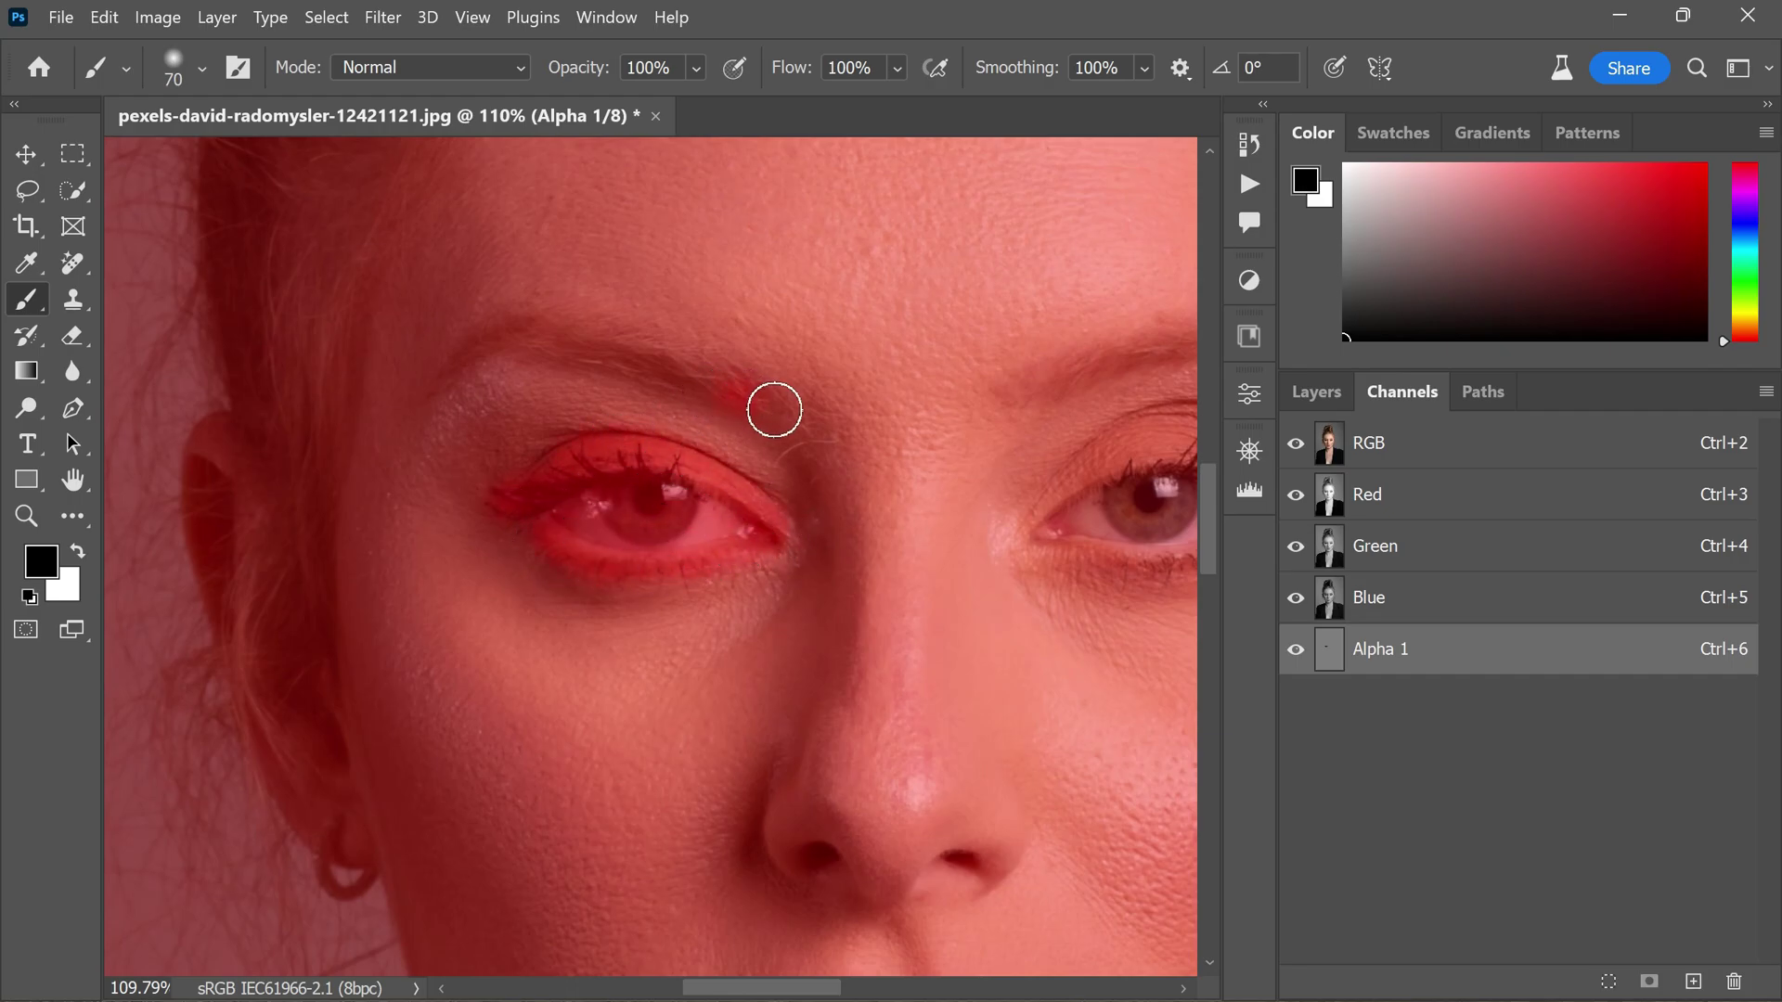
{"action": "mouse_move", "coordinate": [776, 405]}
{"action": "left_mouse_down"}
{"action": "mouse_move", "coordinate": [576, 348]}
{"action": "mouse_move", "coordinate": [490, 348]}
{"action": "mouse_move", "coordinate": [524, 325]}
{"action": "left_mouse_up"}
{"action": "scroll", "coordinate": [158, 470], "scroll_direction": "down", "scroll_amount": 2}
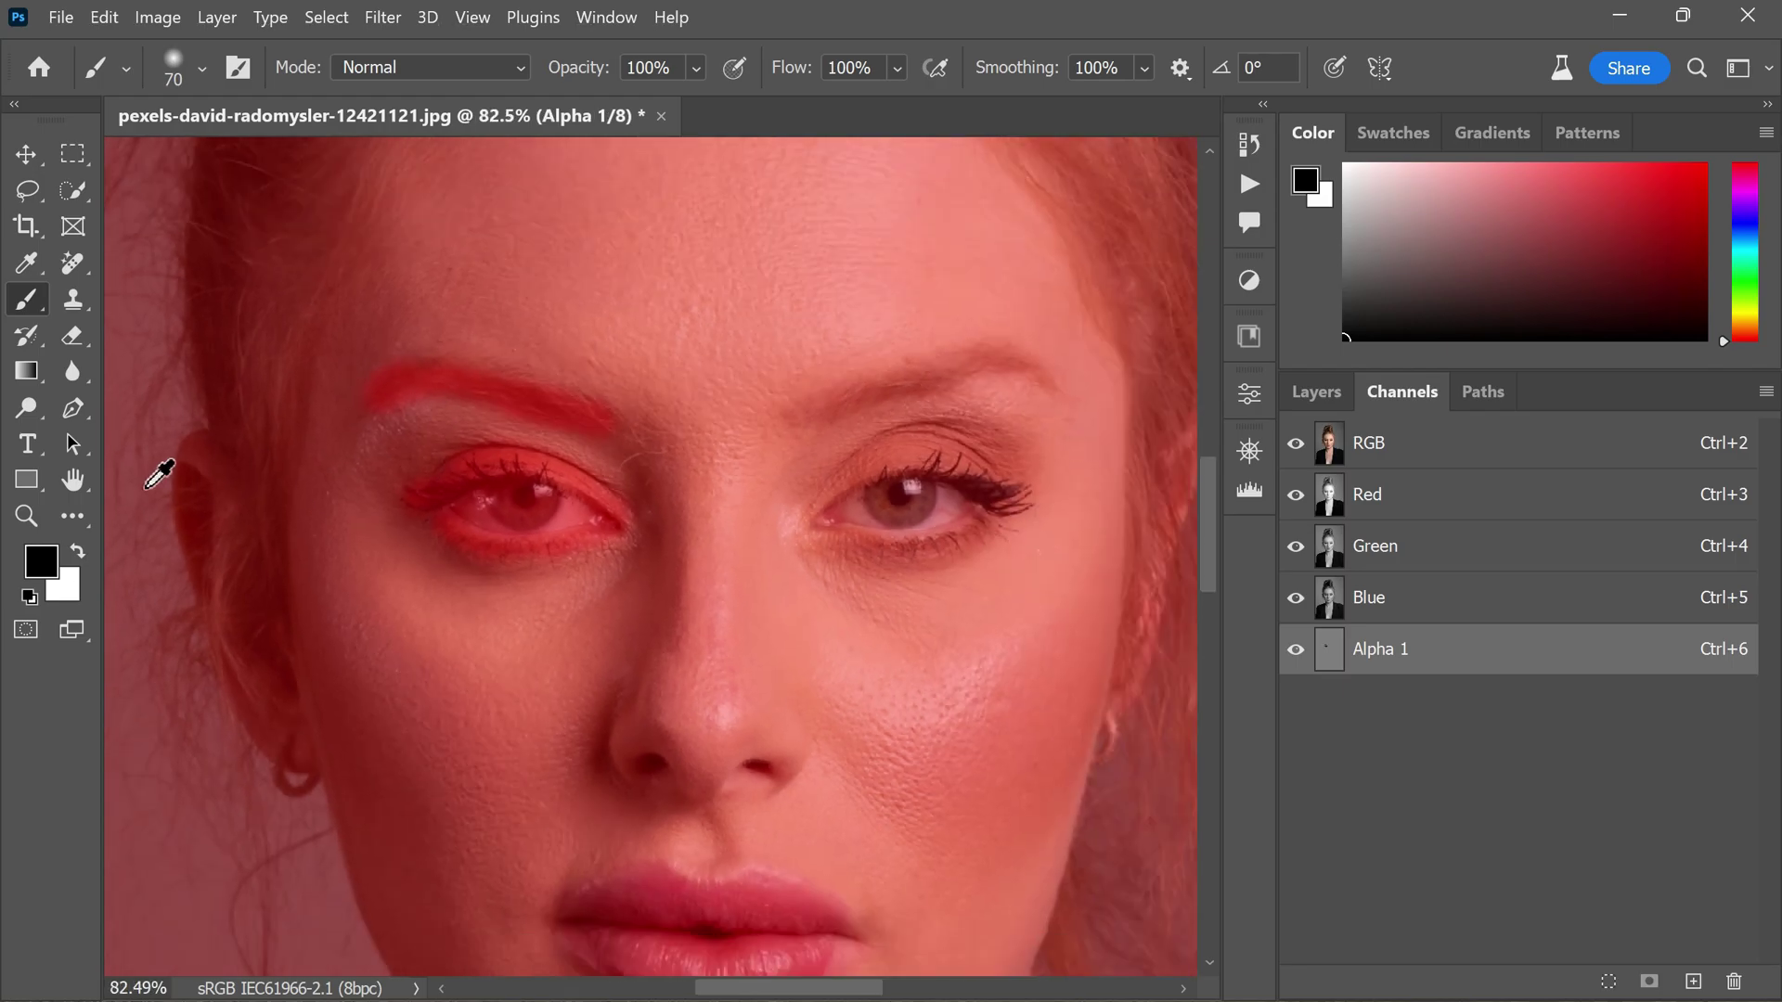
{"action": "scroll", "coordinate": [721, 418], "scroll_direction": "up", "scroll_amount": 3}
{"action": "mouse_move", "coordinate": [720, 417]}
{"action": "left_mouse_down"}
{"action": "mouse_move", "coordinate": [872, 360]}
{"action": "mouse_move", "coordinate": [1018, 329]}
{"action": "mouse_move", "coordinate": [1124, 370]}
{"action": "left_mouse_up"}
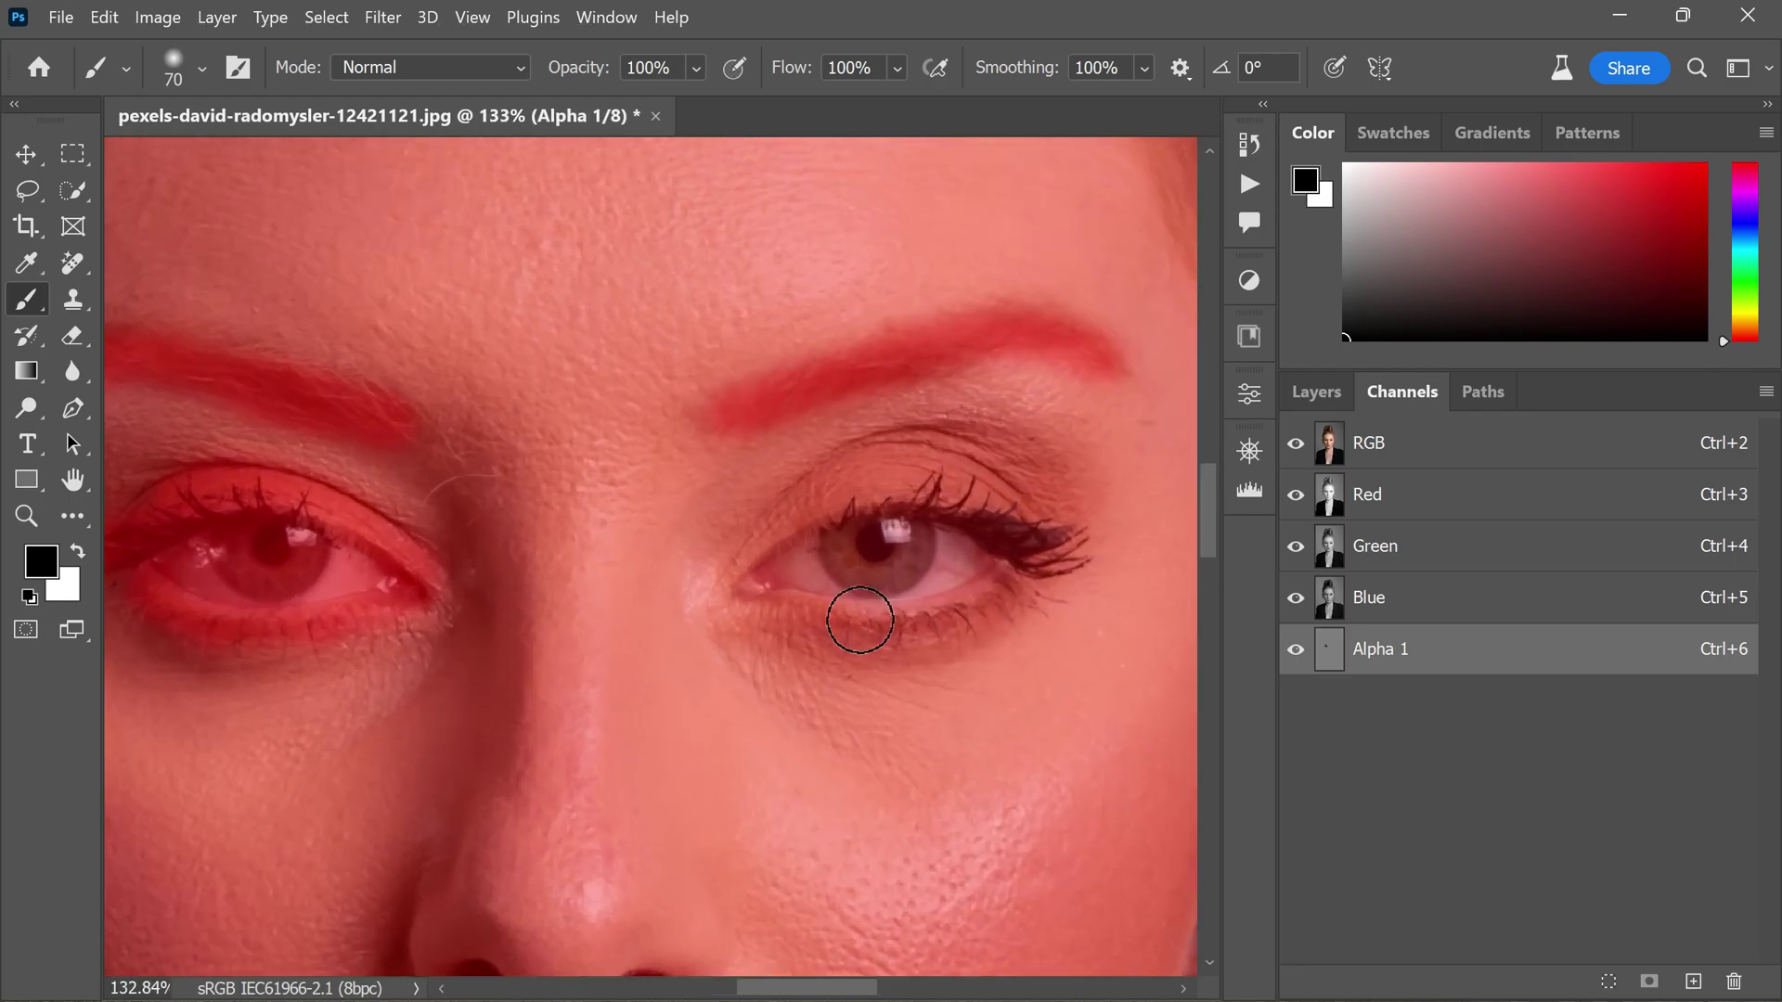
{"action": "mouse_move", "coordinate": [756, 581]}
{"action": "left_mouse_down"}
{"action": "mouse_move", "coordinate": [945, 488]}
{"action": "mouse_move", "coordinate": [1079, 557]}
{"action": "mouse_move", "coordinate": [980, 576]}
{"action": "mouse_move", "coordinate": [933, 611]}
{"action": "mouse_move", "coordinate": [754, 598]}
{"action": "left_mouse_up"}
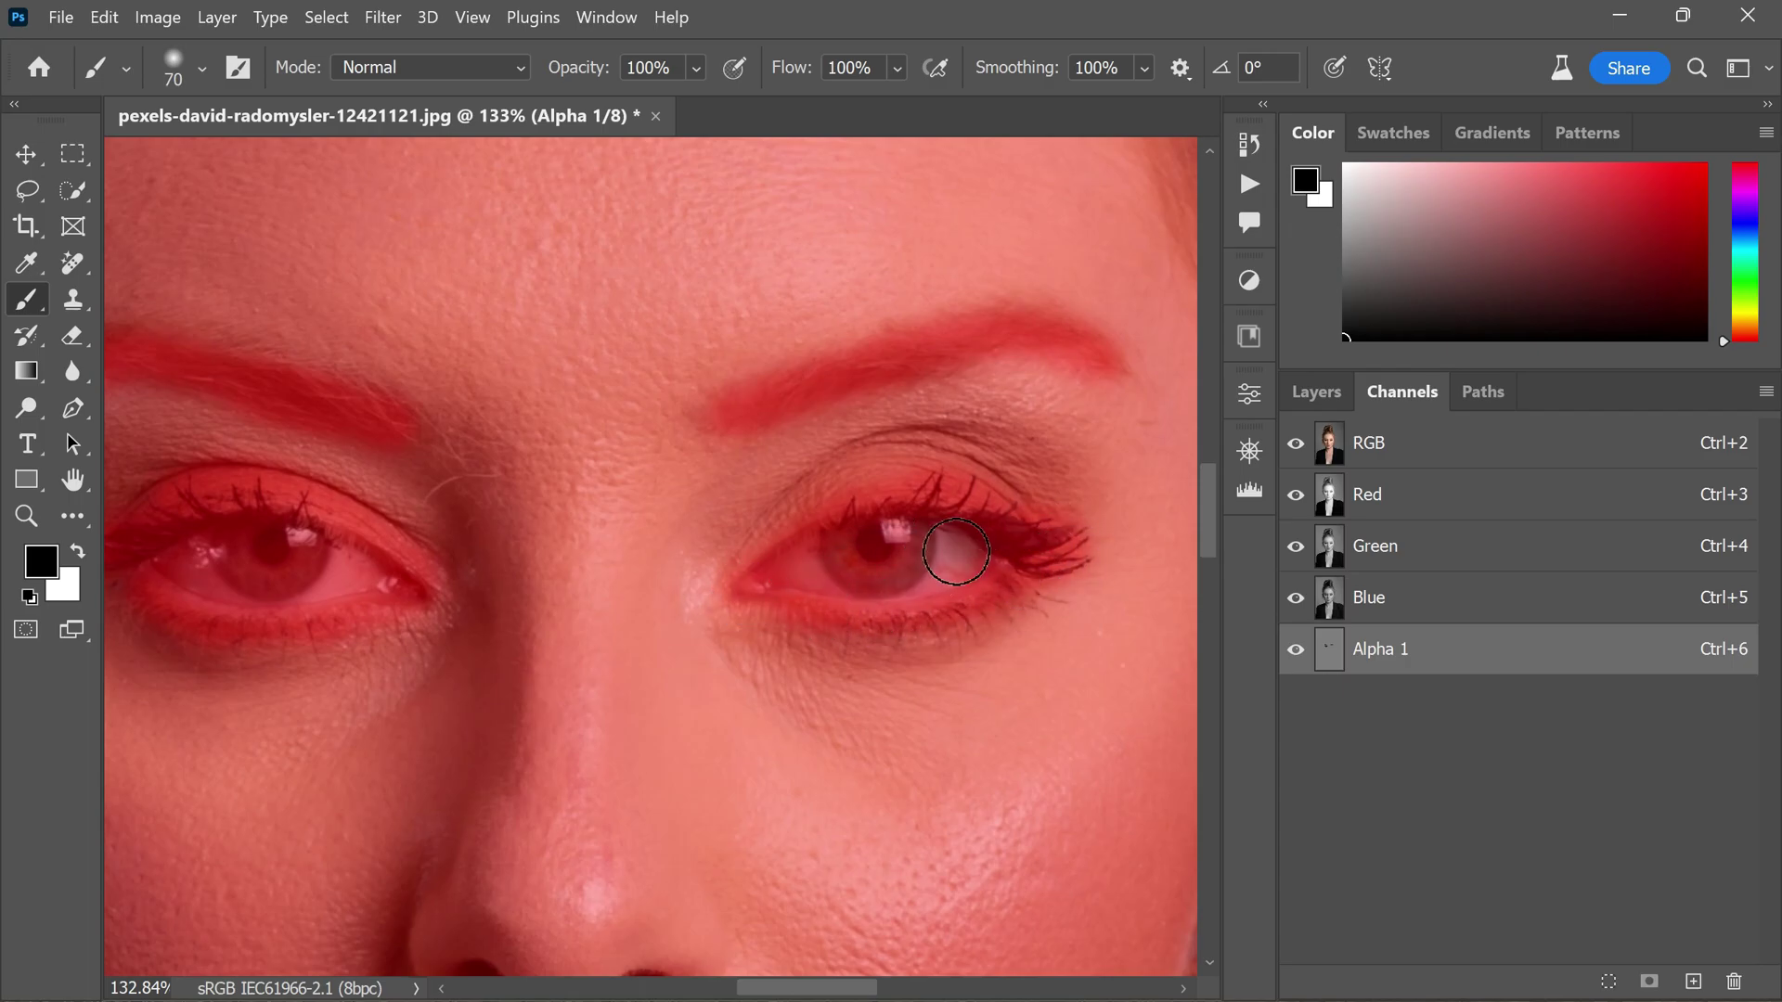
Paint black over the nostrils, upper lip and lip corner on Alpha 1
{"action": "scroll", "coordinate": [947, 372], "scroll_direction": "down", "scroll_amount": 2}
{"action": "scroll", "coordinate": [763, 770], "scroll_direction": "up", "scroll_amount": 1}
{"action": "scroll", "coordinate": [763, 771], "scroll_direction": "up", "scroll_amount": 1}
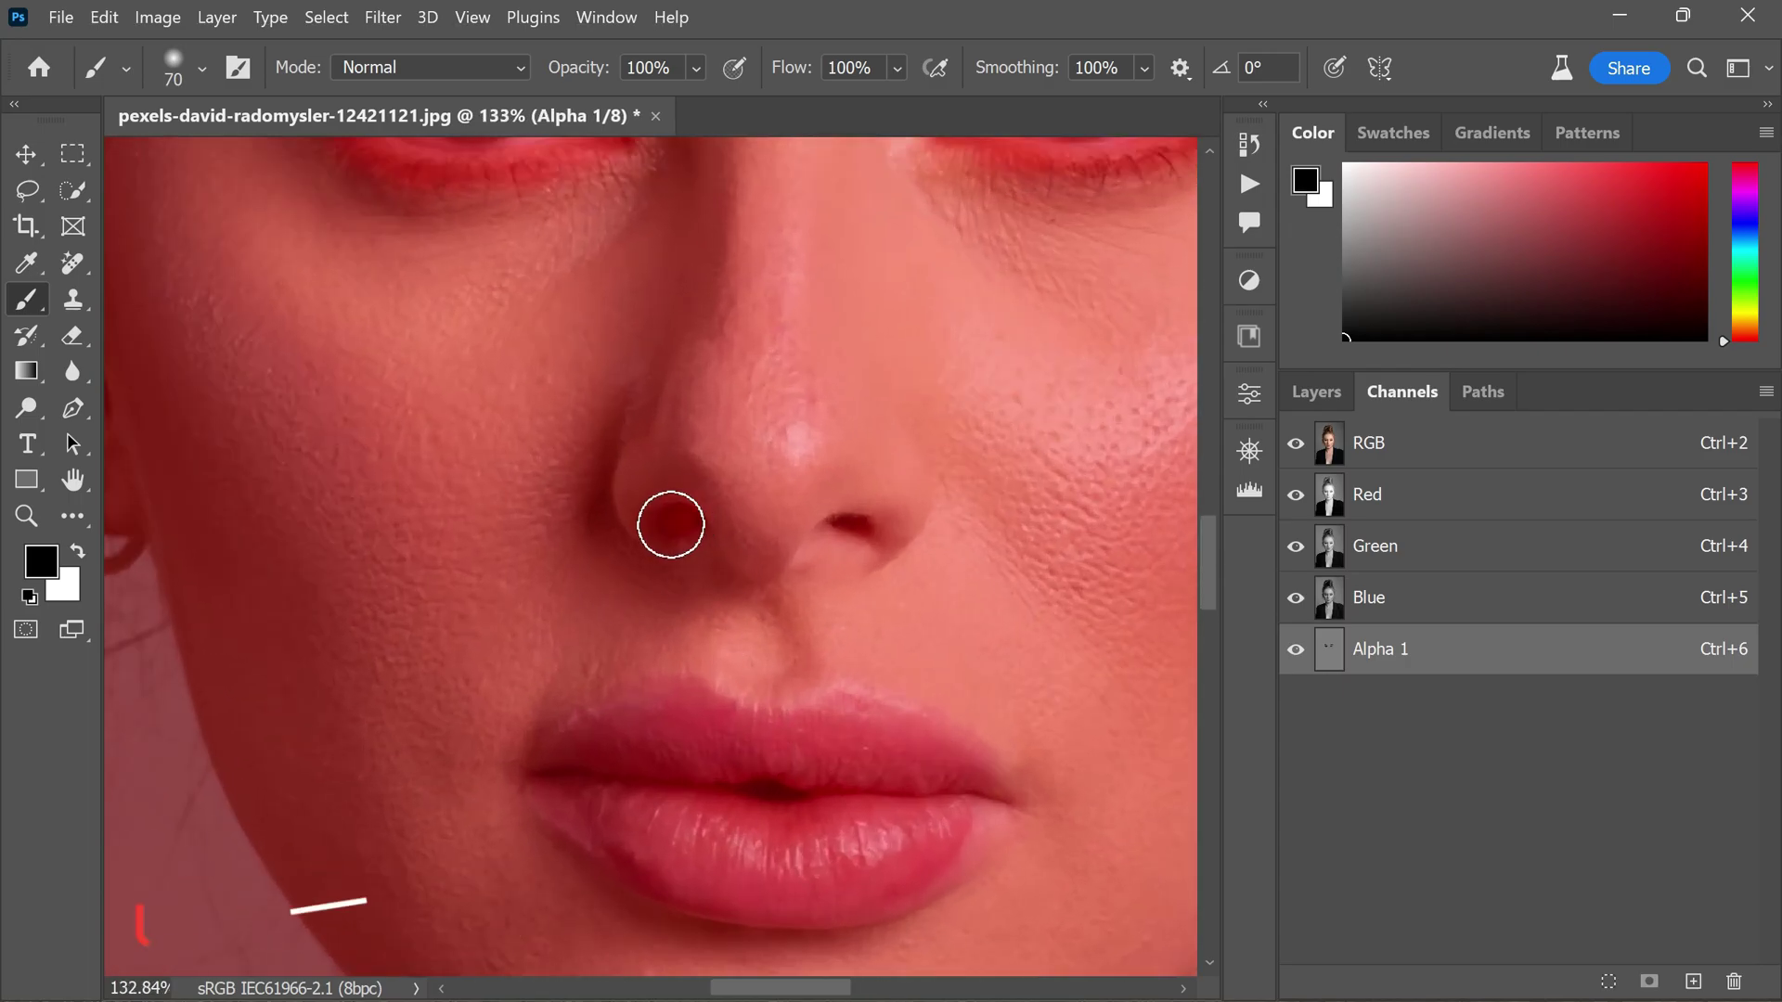
{"action": "left_click_drag", "start_coordinate": [669, 517], "coordinate": [691, 527]}
{"action": "mouse_move", "coordinate": [836, 548]}
{"action": "left_mouse_down"}
{"action": "mouse_move", "coordinate": [875, 524]}
{"action": "mouse_move", "coordinate": [794, 560]}
{"action": "mouse_move", "coordinate": [724, 549]}
{"action": "mouse_move", "coordinate": [709, 522]}
{"action": "mouse_move", "coordinate": [749, 567]}
{"action": "mouse_move", "coordinate": [798, 536]}
{"action": "mouse_move", "coordinate": [794, 553]}
{"action": "mouse_move", "coordinate": [898, 536]}
{"action": "mouse_move", "coordinate": [632, 531]}
{"action": "mouse_move", "coordinate": [615, 504]}
{"action": "mouse_move", "coordinate": [617, 527]}
{"action": "mouse_move", "coordinate": [822, 547]}
{"action": "mouse_move", "coordinate": [922, 516]}
{"action": "left_mouse_up"}
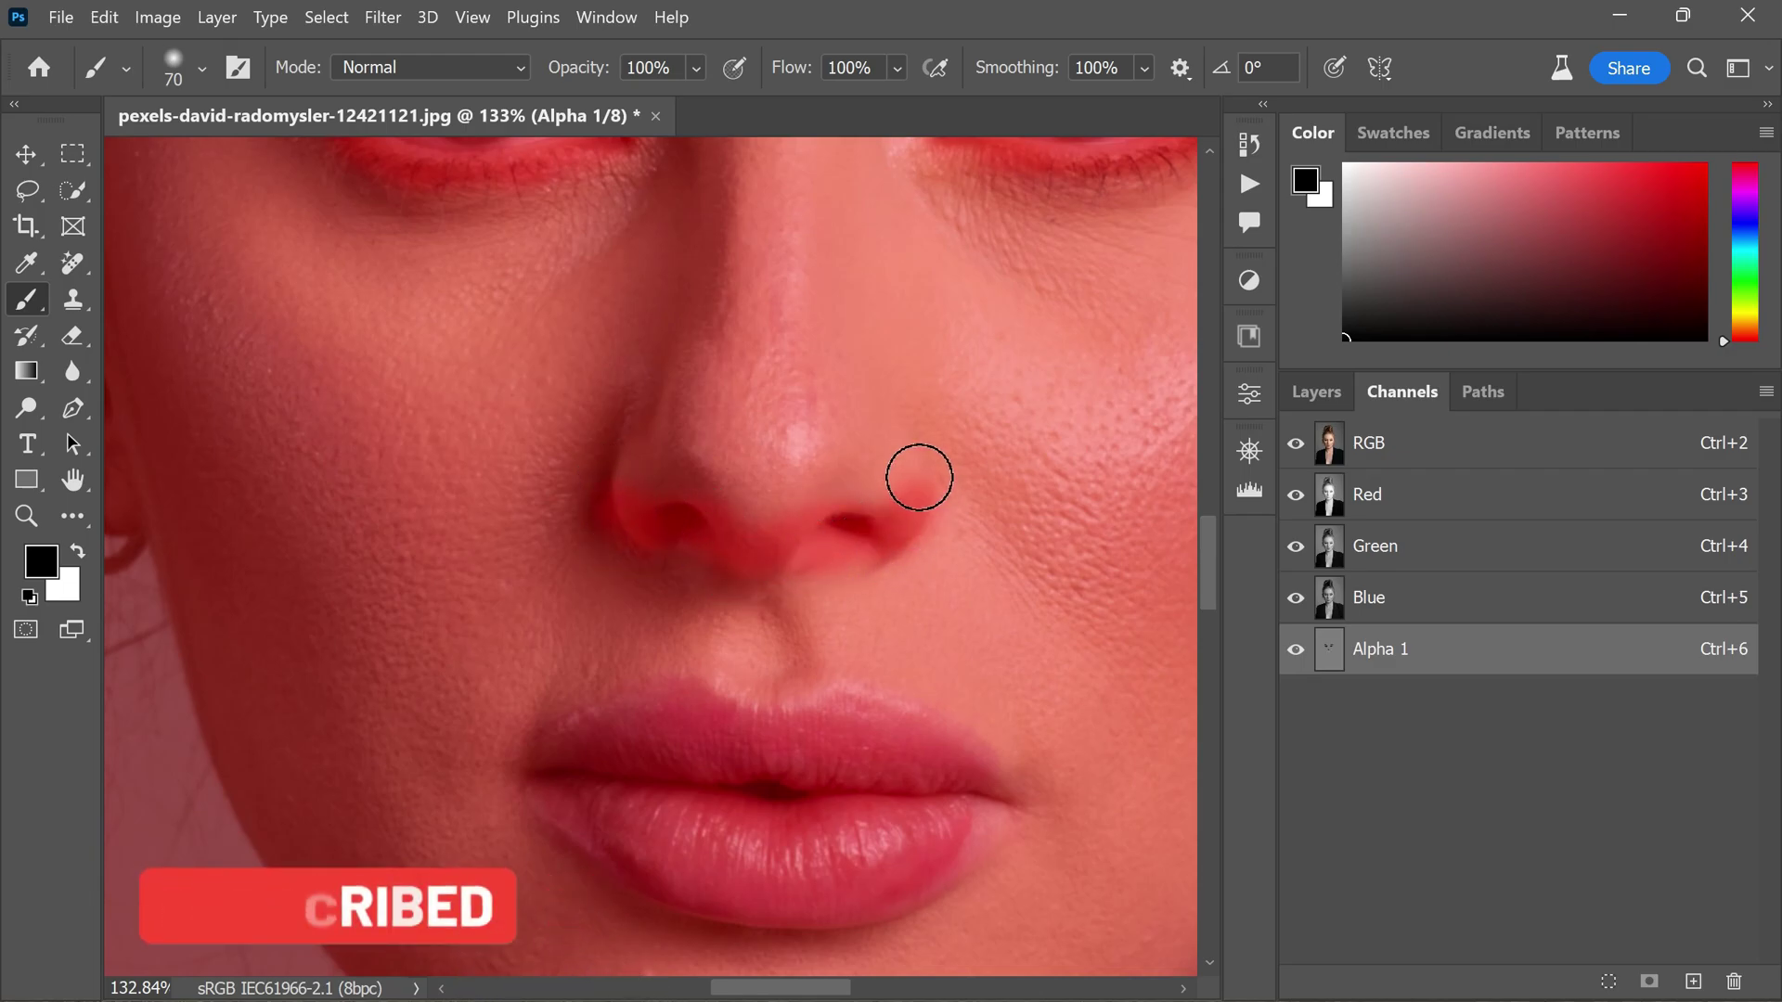
{"action": "scroll", "coordinate": [767, 537], "scroll_direction": "down", "scroll_amount": 2}
{"action": "mouse_move", "coordinate": [685, 501]}
{"action": "left_mouse_down"}
{"action": "mouse_move", "coordinate": [927, 534]}
{"action": "mouse_move", "coordinate": [997, 591]}
{"action": "mouse_move", "coordinate": [962, 644]}
{"action": "mouse_move", "coordinate": [832, 709]}
{"action": "mouse_move", "coordinate": [704, 687]}
{"action": "mouse_move", "coordinate": [727, 689]}
{"action": "mouse_move", "coordinate": [579, 625]}
{"action": "mouse_move", "coordinate": [667, 619]}
{"action": "mouse_move", "coordinate": [544, 590]}
{"action": "mouse_move", "coordinate": [733, 573]}
{"action": "mouse_move", "coordinate": [770, 648]}
{"action": "mouse_move", "coordinate": [668, 614]}
{"action": "mouse_move", "coordinate": [865, 639]}
{"action": "mouse_move", "coordinate": [866, 577]}
{"action": "mouse_move", "coordinate": [677, 557]}
{"action": "mouse_move", "coordinate": [737, 634]}
{"action": "mouse_move", "coordinate": [841, 649]}
{"action": "mouse_move", "coordinate": [808, 557]}
{"action": "mouse_move", "coordinate": [950, 623]}
{"action": "mouse_move", "coordinate": [959, 598]}
{"action": "mouse_move", "coordinate": [971, 609]}
{"action": "mouse_move", "coordinate": [926, 649]}
{"action": "mouse_move", "coordinate": [707, 672]}
{"action": "mouse_move", "coordinate": [790, 568]}
{"action": "left_mouse_up"}
{"action": "scroll", "coordinate": [790, 567], "scroll_direction": "down", "scroll_amount": 5}
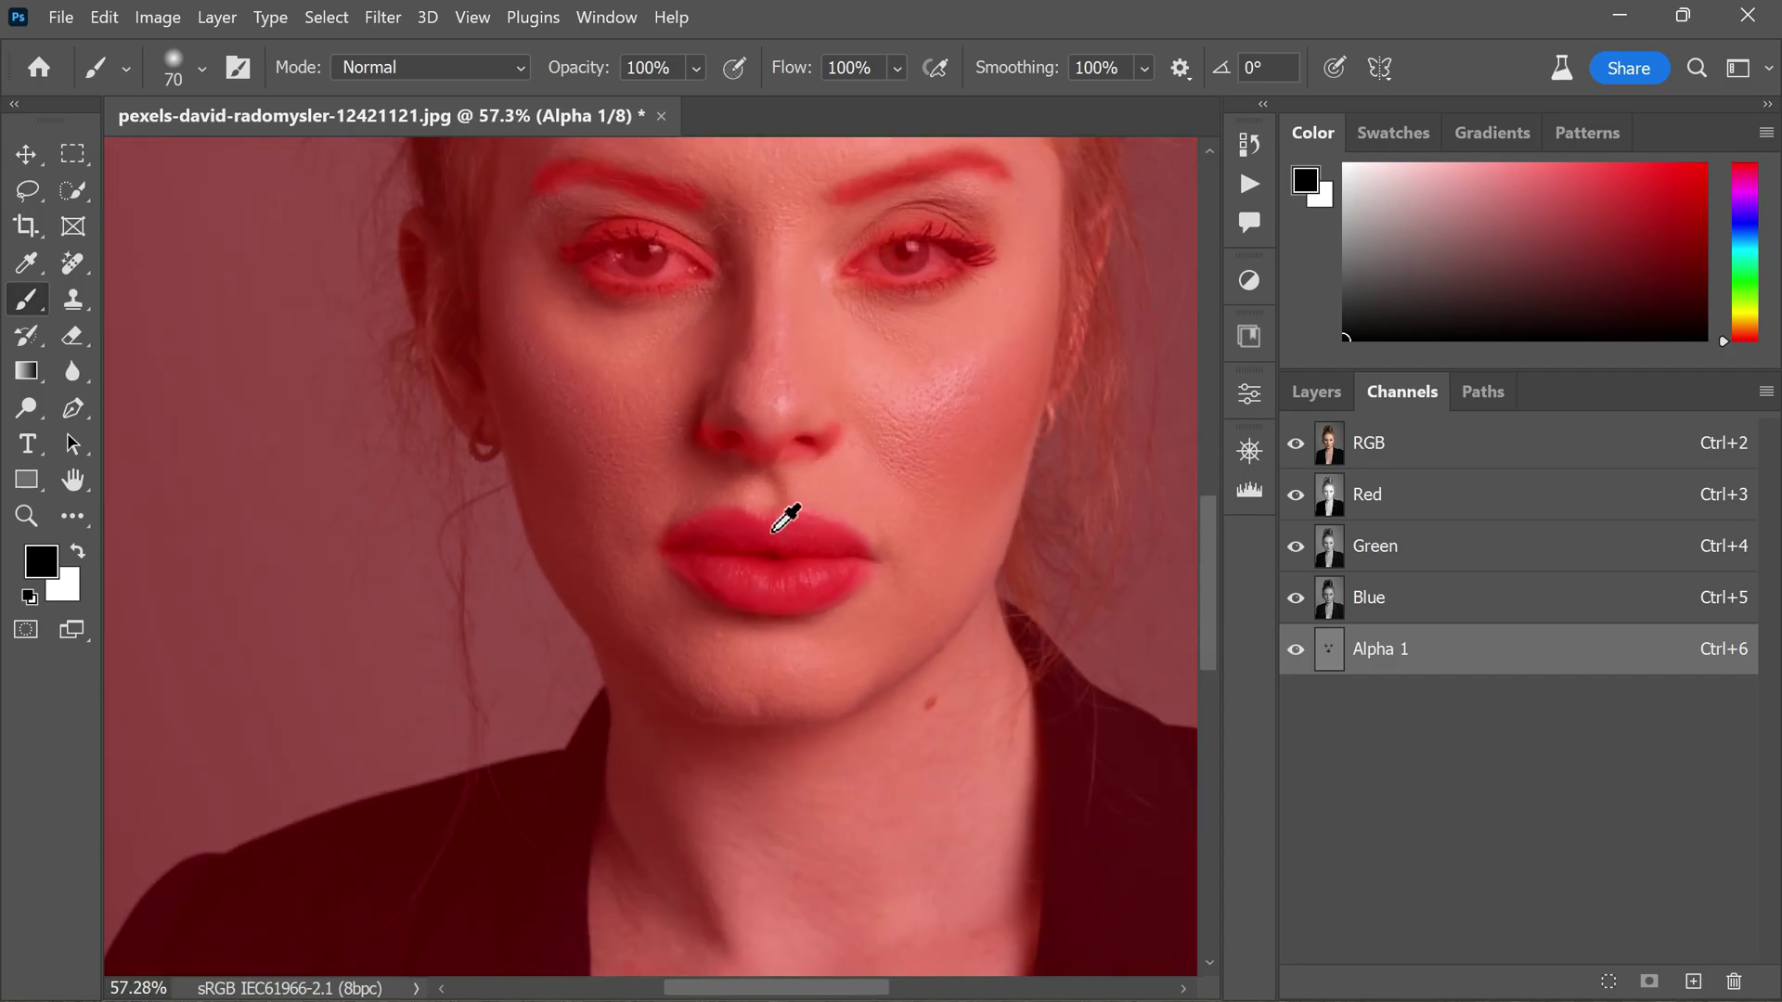
{"action": "scroll", "coordinate": [596, 525], "scroll_direction": "up", "scroll_amount": 2}
{"action": "scroll", "coordinate": [604, 535], "scroll_direction": "down", "scroll_amount": 3}
{"action": "scroll", "coordinate": [604, 539], "scroll_direction": "up", "scroll_amount": 3}
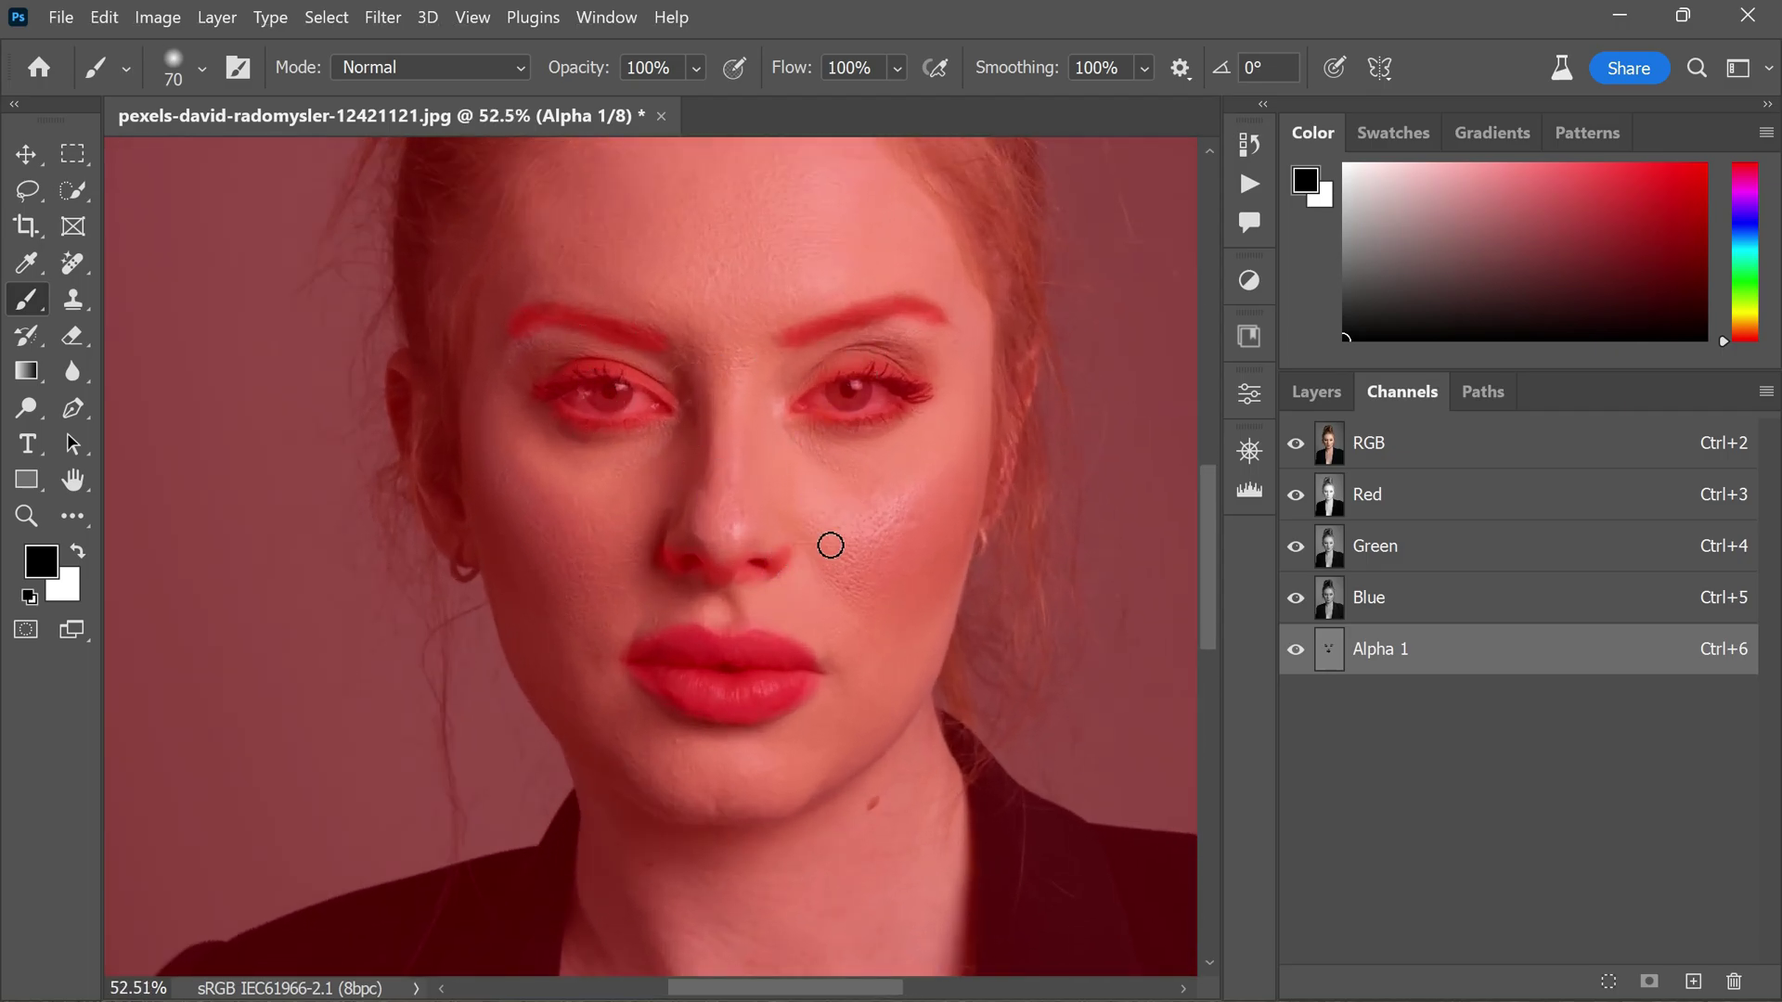
{"action": "scroll", "coordinate": [781, 593], "scroll_direction": "up", "scroll_amount": 4}
{"action": "mouse_move", "coordinate": [657, 522]}
{"action": "left_mouse_down"}
{"action": "mouse_move", "coordinate": [674, 554]}
{"action": "mouse_move", "coordinate": [717, 545]}
{"action": "mouse_move", "coordinate": [698, 565]}
{"action": "mouse_move", "coordinate": [734, 536]}
{"action": "mouse_move", "coordinate": [796, 530]}
{"action": "mouse_move", "coordinate": [758, 558]}
{"action": "mouse_move", "coordinate": [819, 539]}
{"action": "mouse_move", "coordinate": [688, 569]}
{"action": "mouse_move", "coordinate": [588, 559]}
{"action": "mouse_move", "coordinate": [561, 521]}
{"action": "mouse_move", "coordinate": [600, 533]}
{"action": "mouse_move", "coordinate": [584, 506]}
{"action": "mouse_move", "coordinate": [590, 548]}
{"action": "left_mouse_up"}
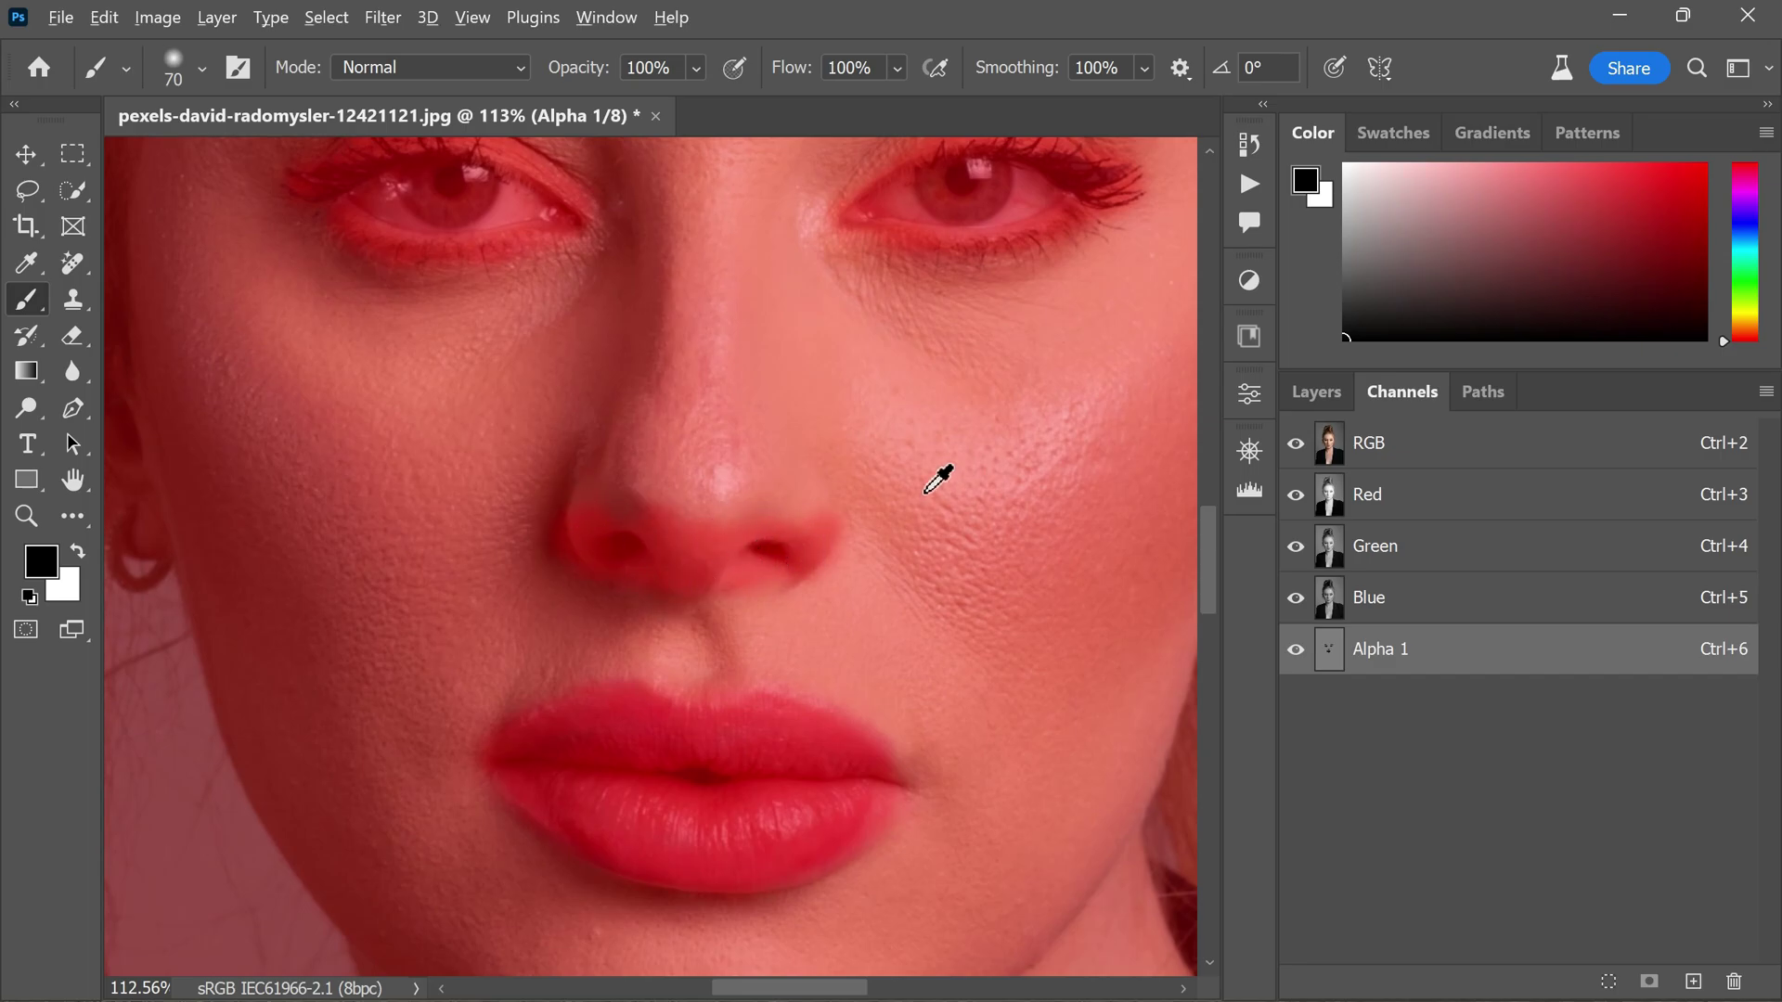
Load Alpha 1 as a selection, dismiss the edge warning, hide Alpha 1 and select RGB
{"action": "scroll", "coordinate": [939, 481], "scroll_direction": "down", "scroll_amount": 5}
{"action": "scroll", "coordinate": [933, 511], "scroll_direction": "up", "scroll_amount": 2}
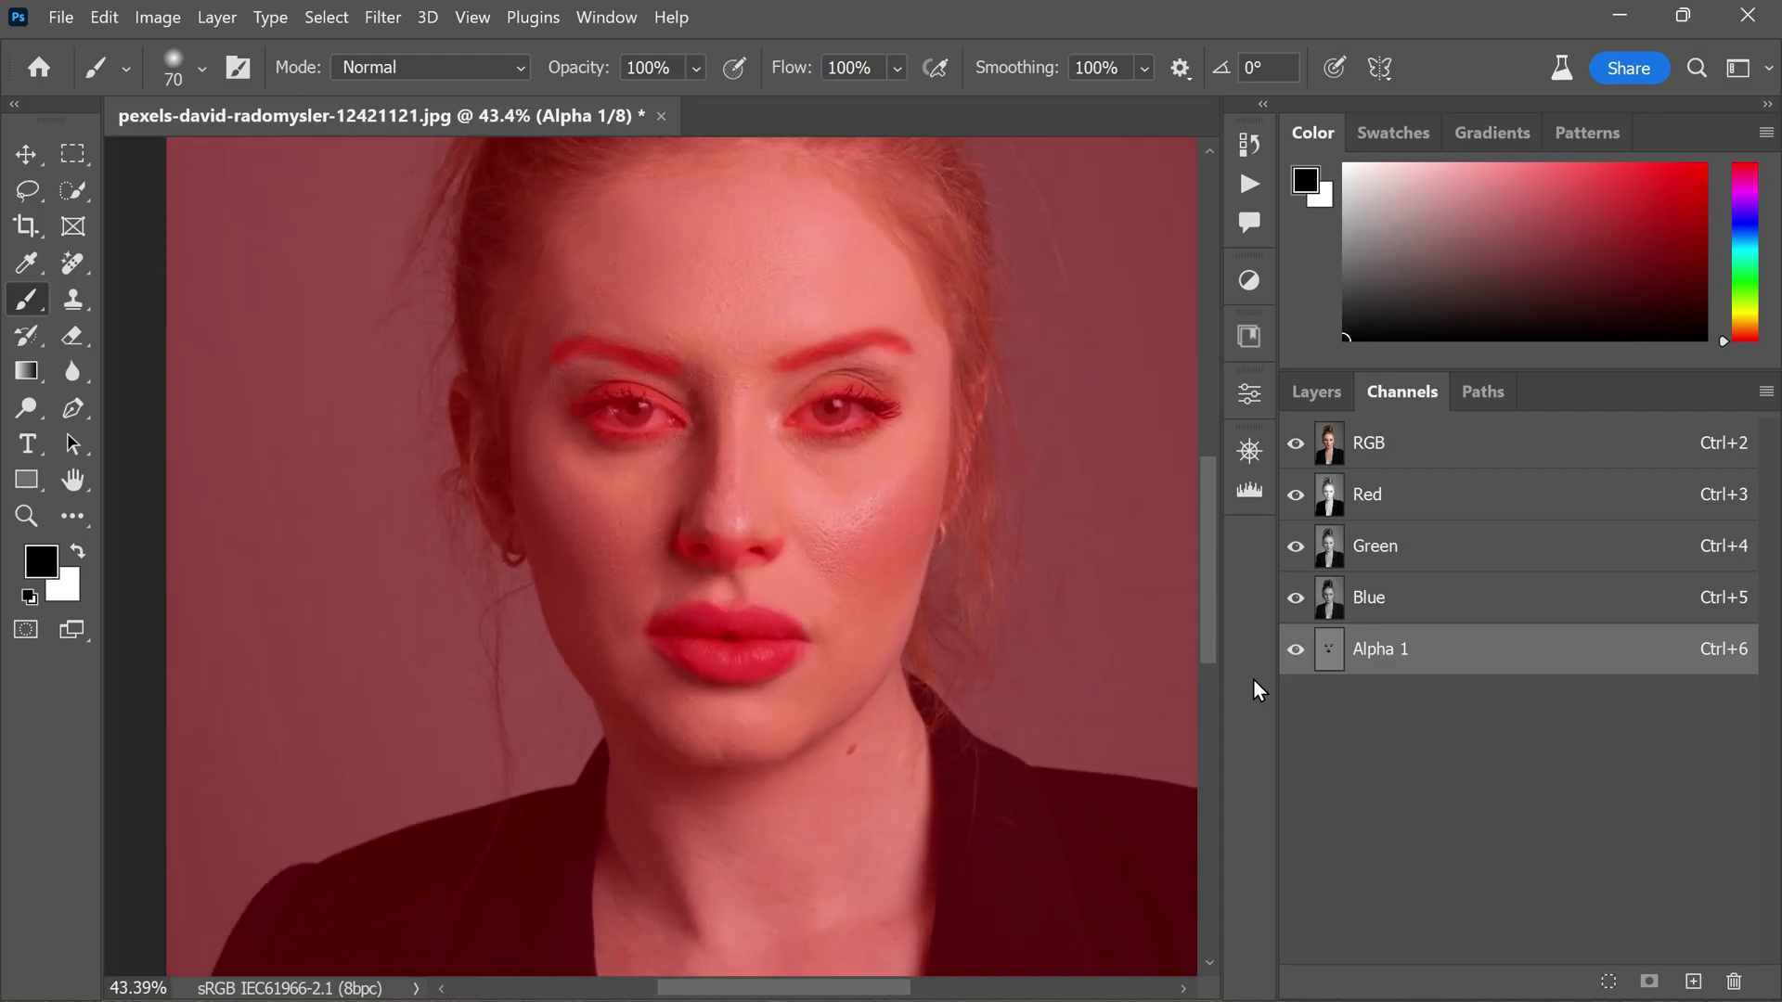
{"action": "left_click", "coordinate": [1329, 659], "text": "ctrl"}
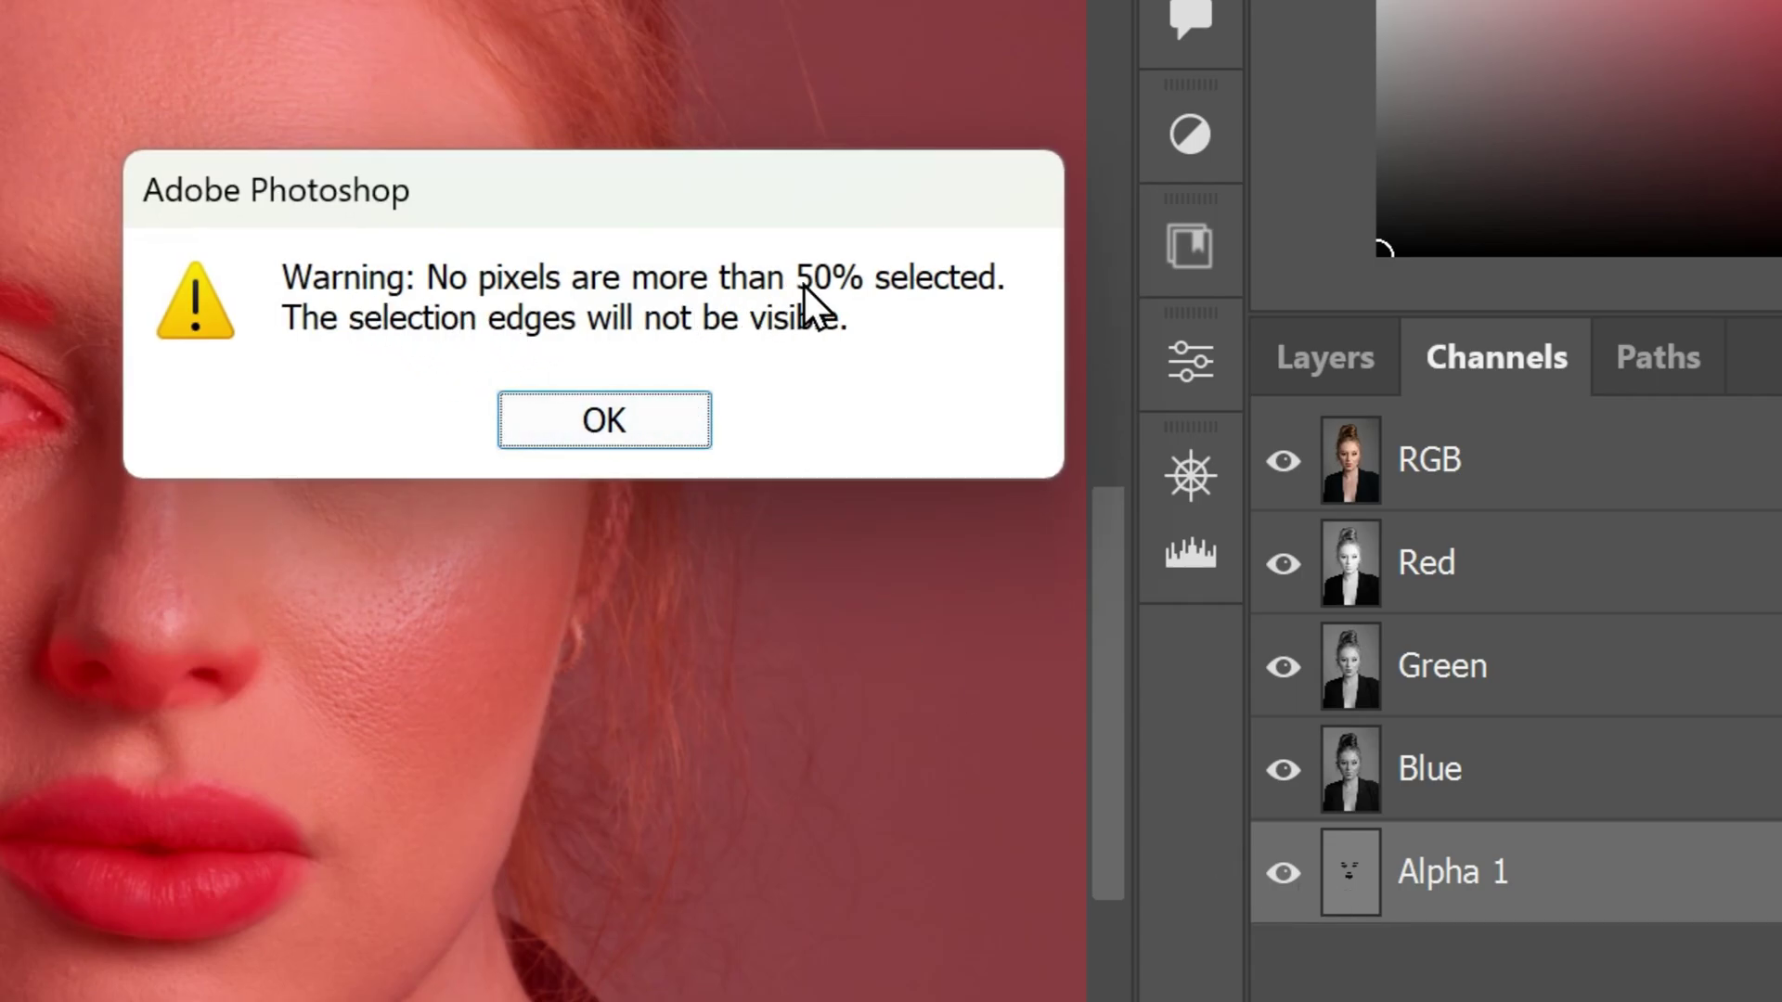
{"action": "left_click", "coordinate": [681, 424]}
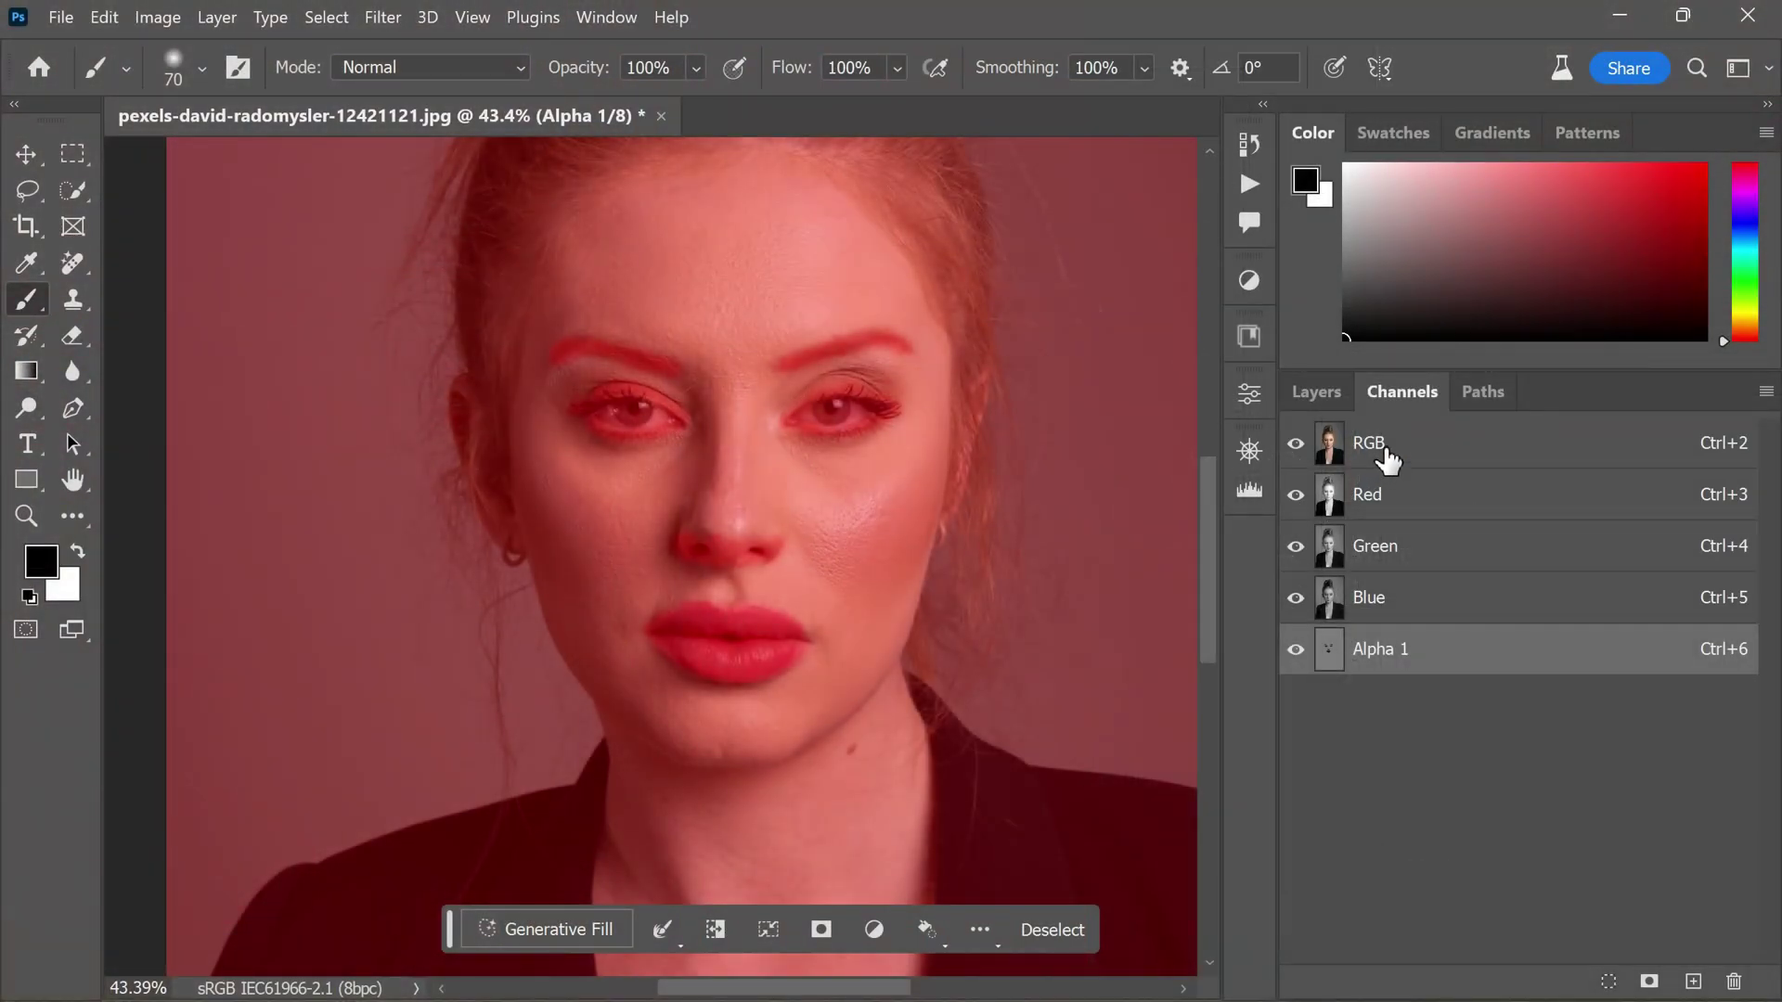
{"action": "left_click", "coordinate": [1296, 651]}
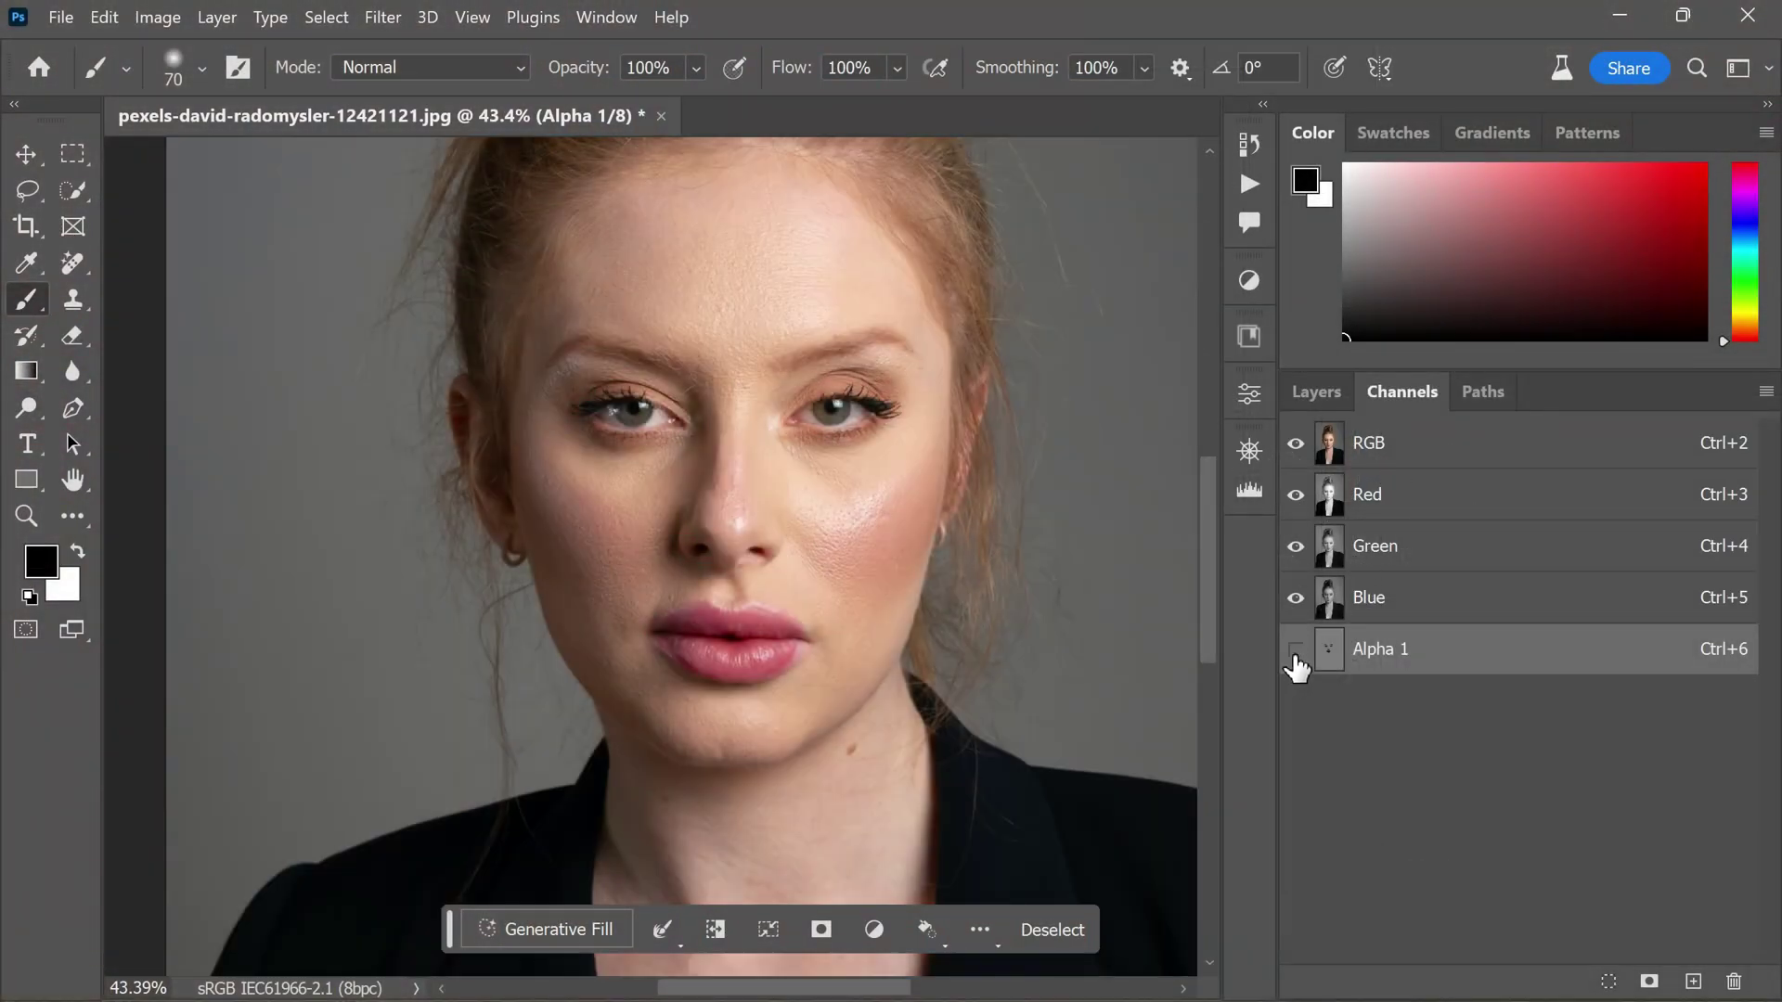
{"action": "left_click", "coordinate": [1408, 454]}
Run a blank-prompt Generative Fill on the skin selection from the contextual task bar
{"action": "left_click", "coordinate": [1311, 391]}
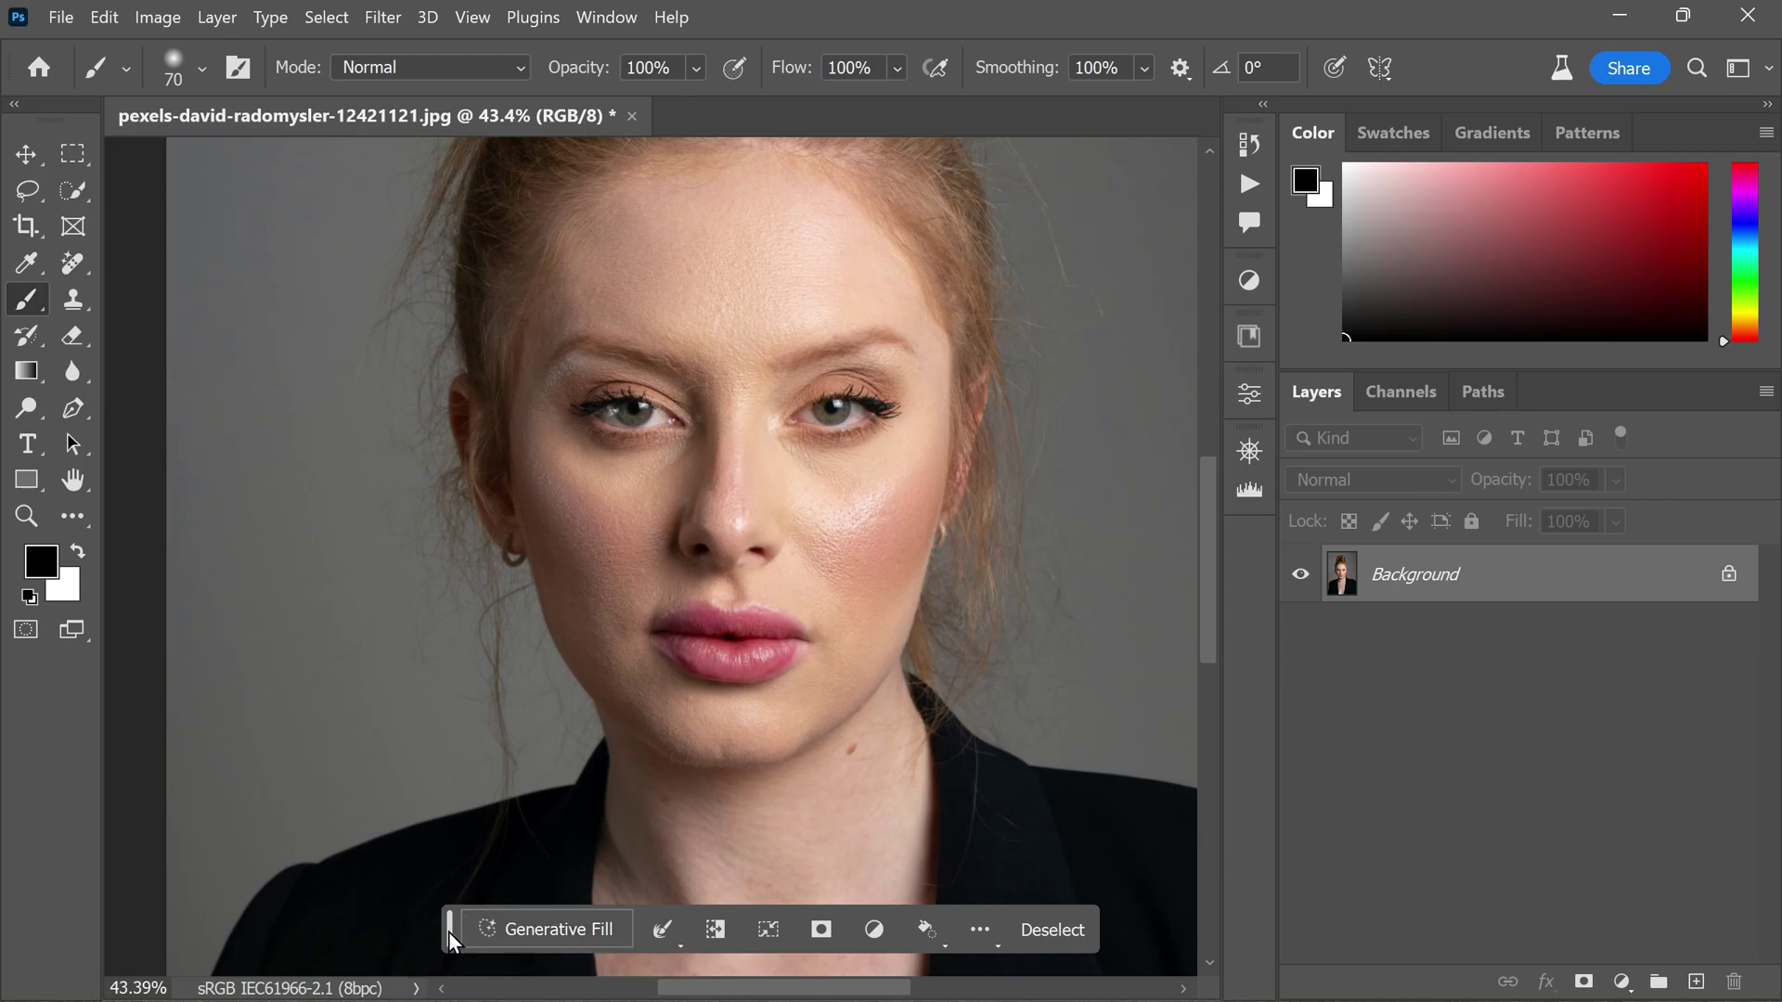
{"action": "left_click_drag", "start_coordinate": [441, 934], "coordinate": [433, 838]}
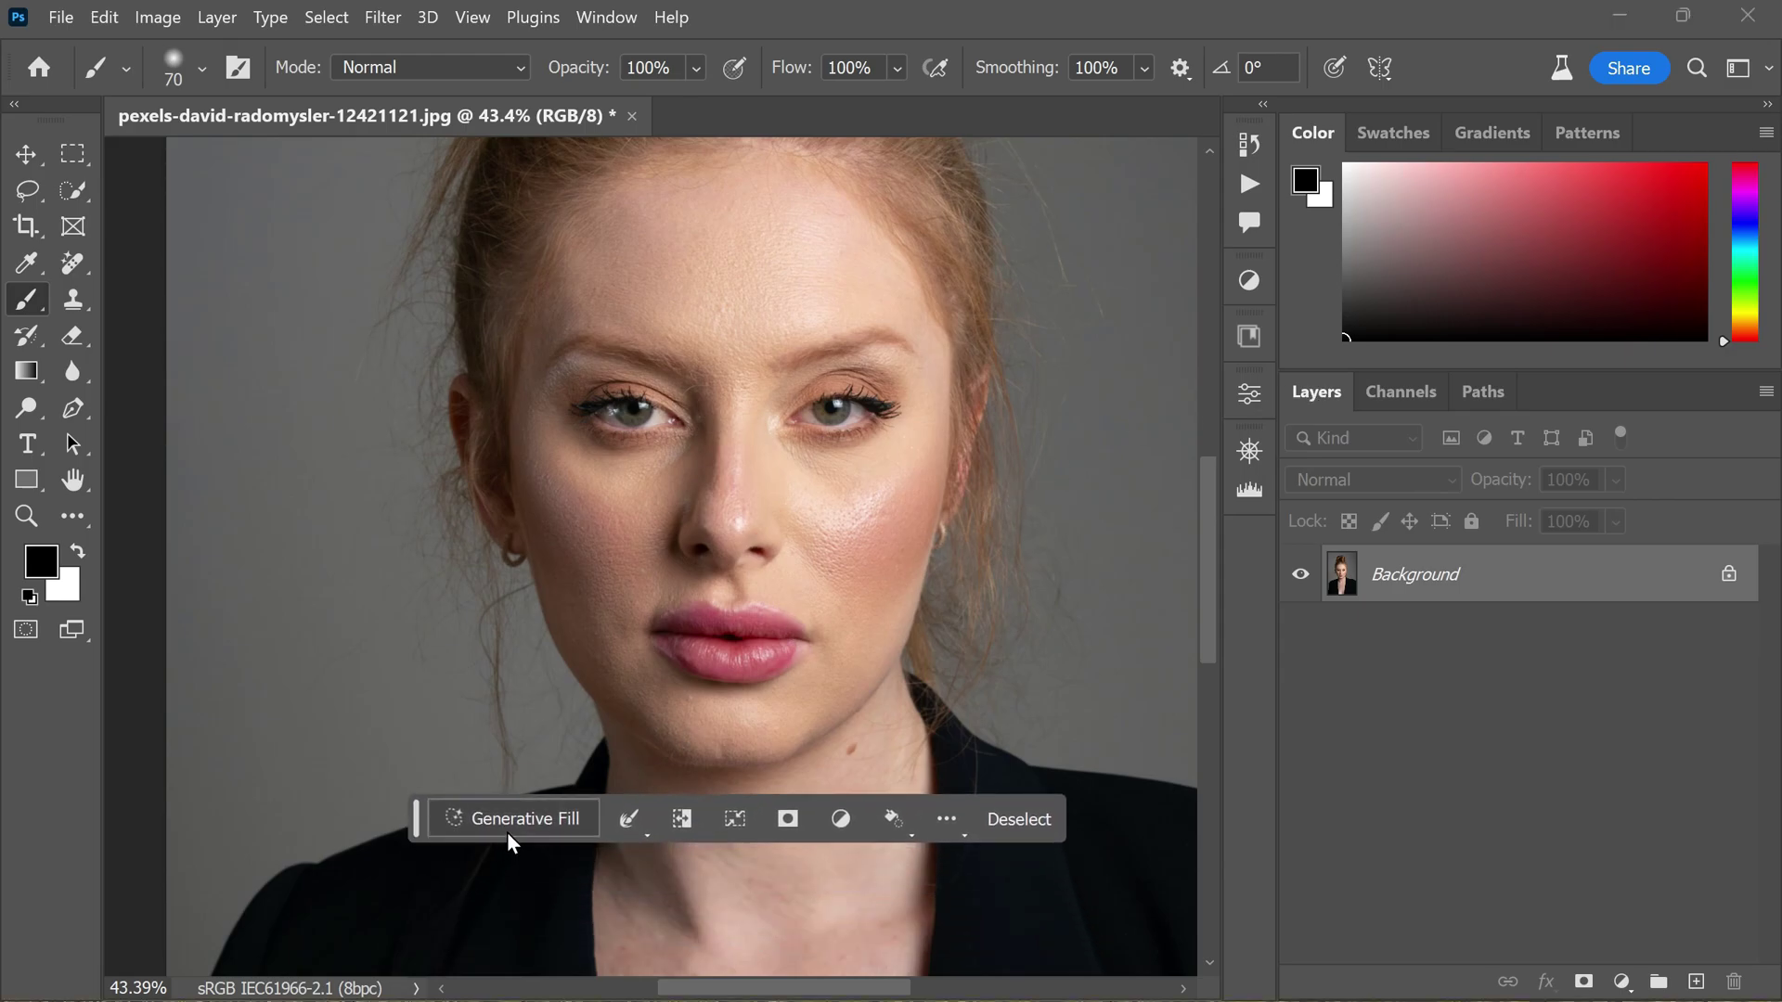
{"action": "left_click", "coordinate": [554, 827]}
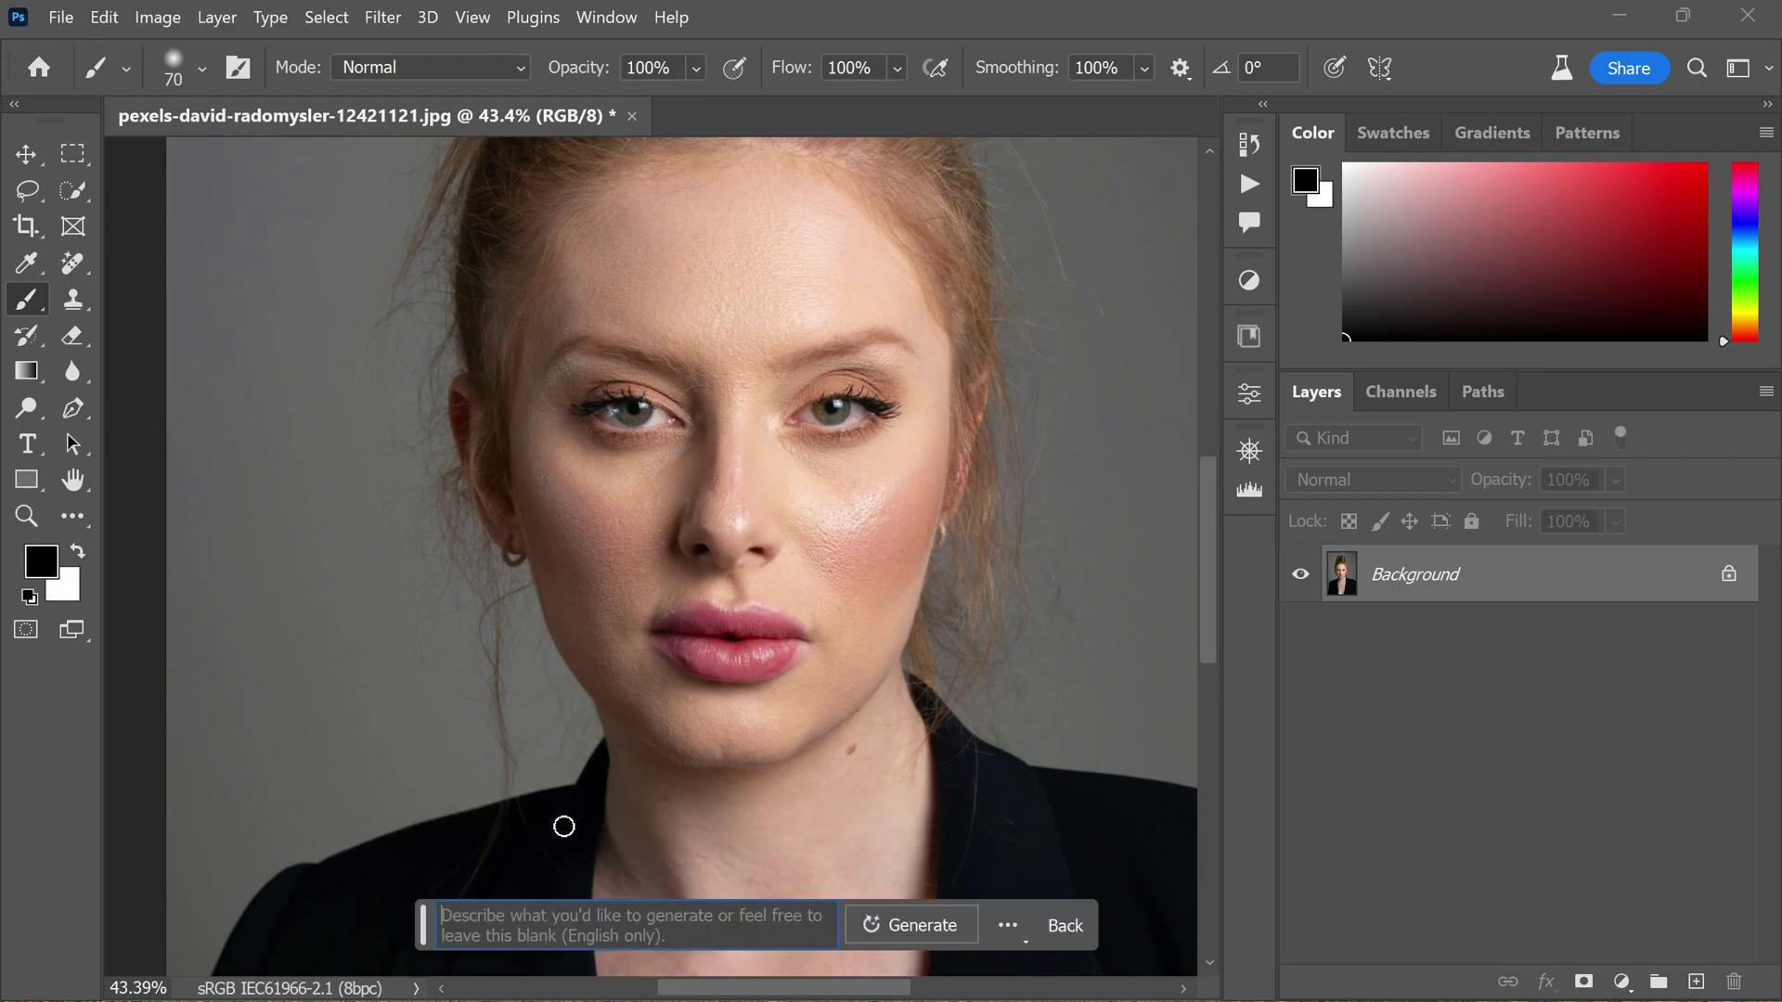
{"action": "left_click_drag", "start_coordinate": [427, 927], "coordinate": [432, 867]}
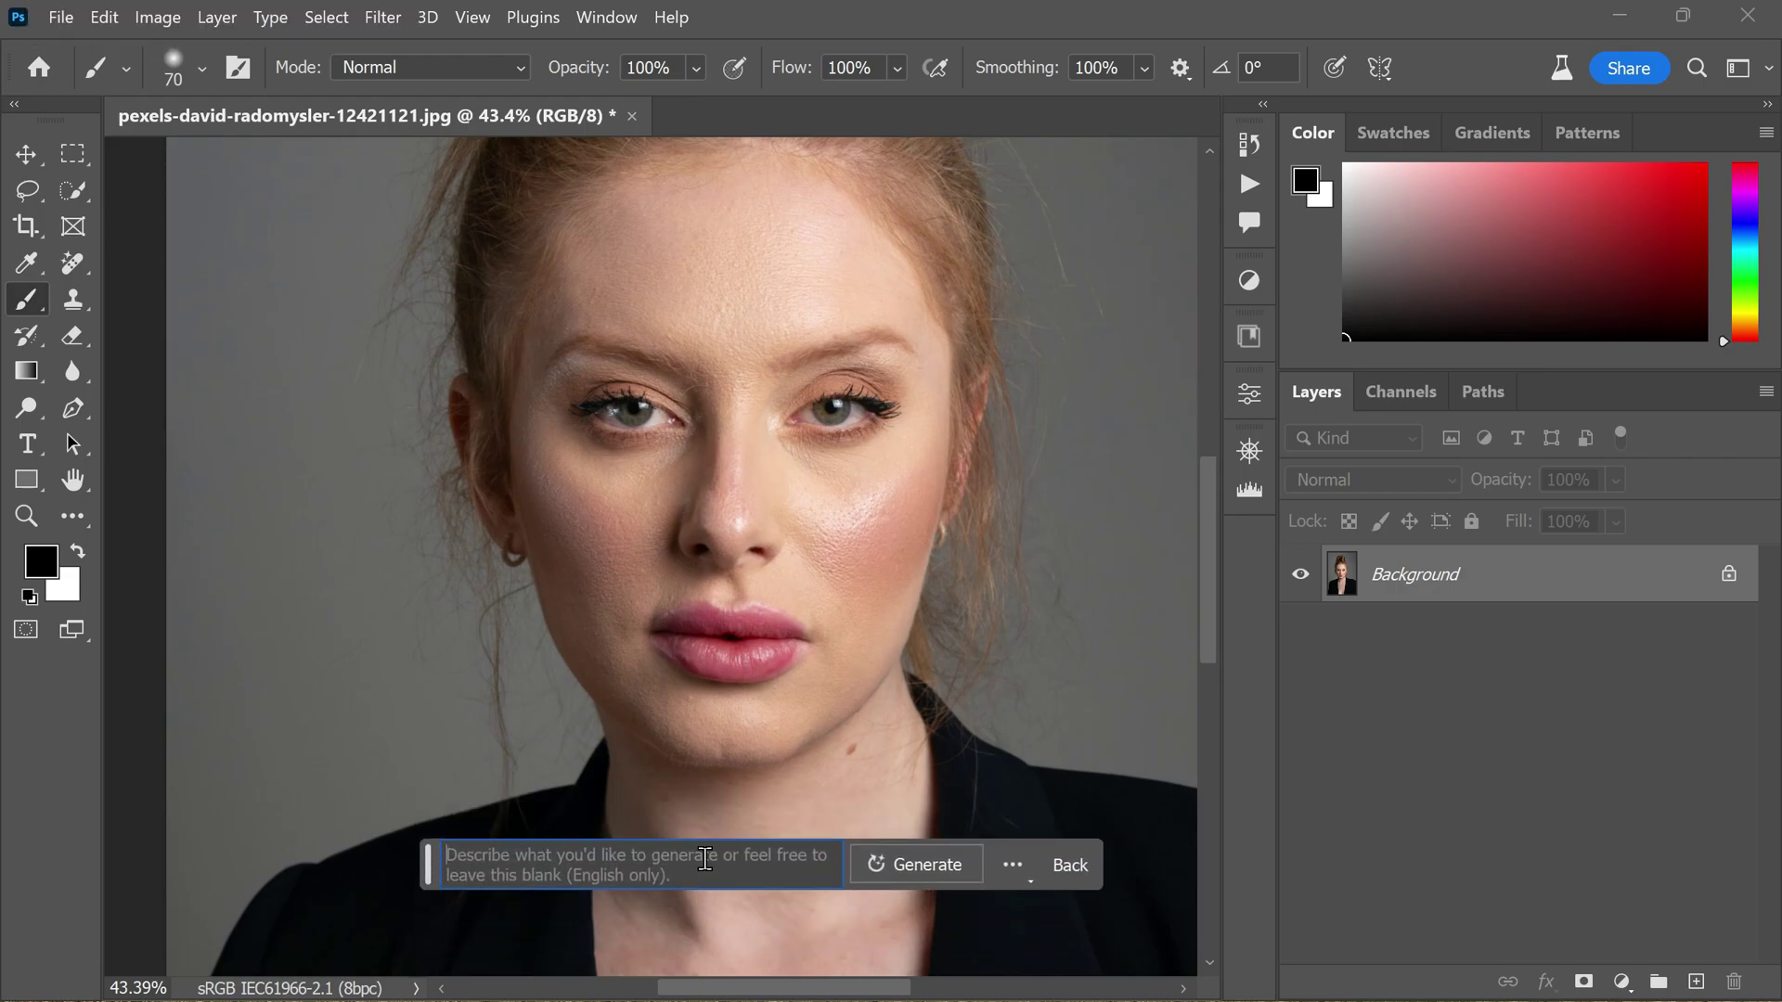
{"action": "left_click", "coordinate": [958, 869]}
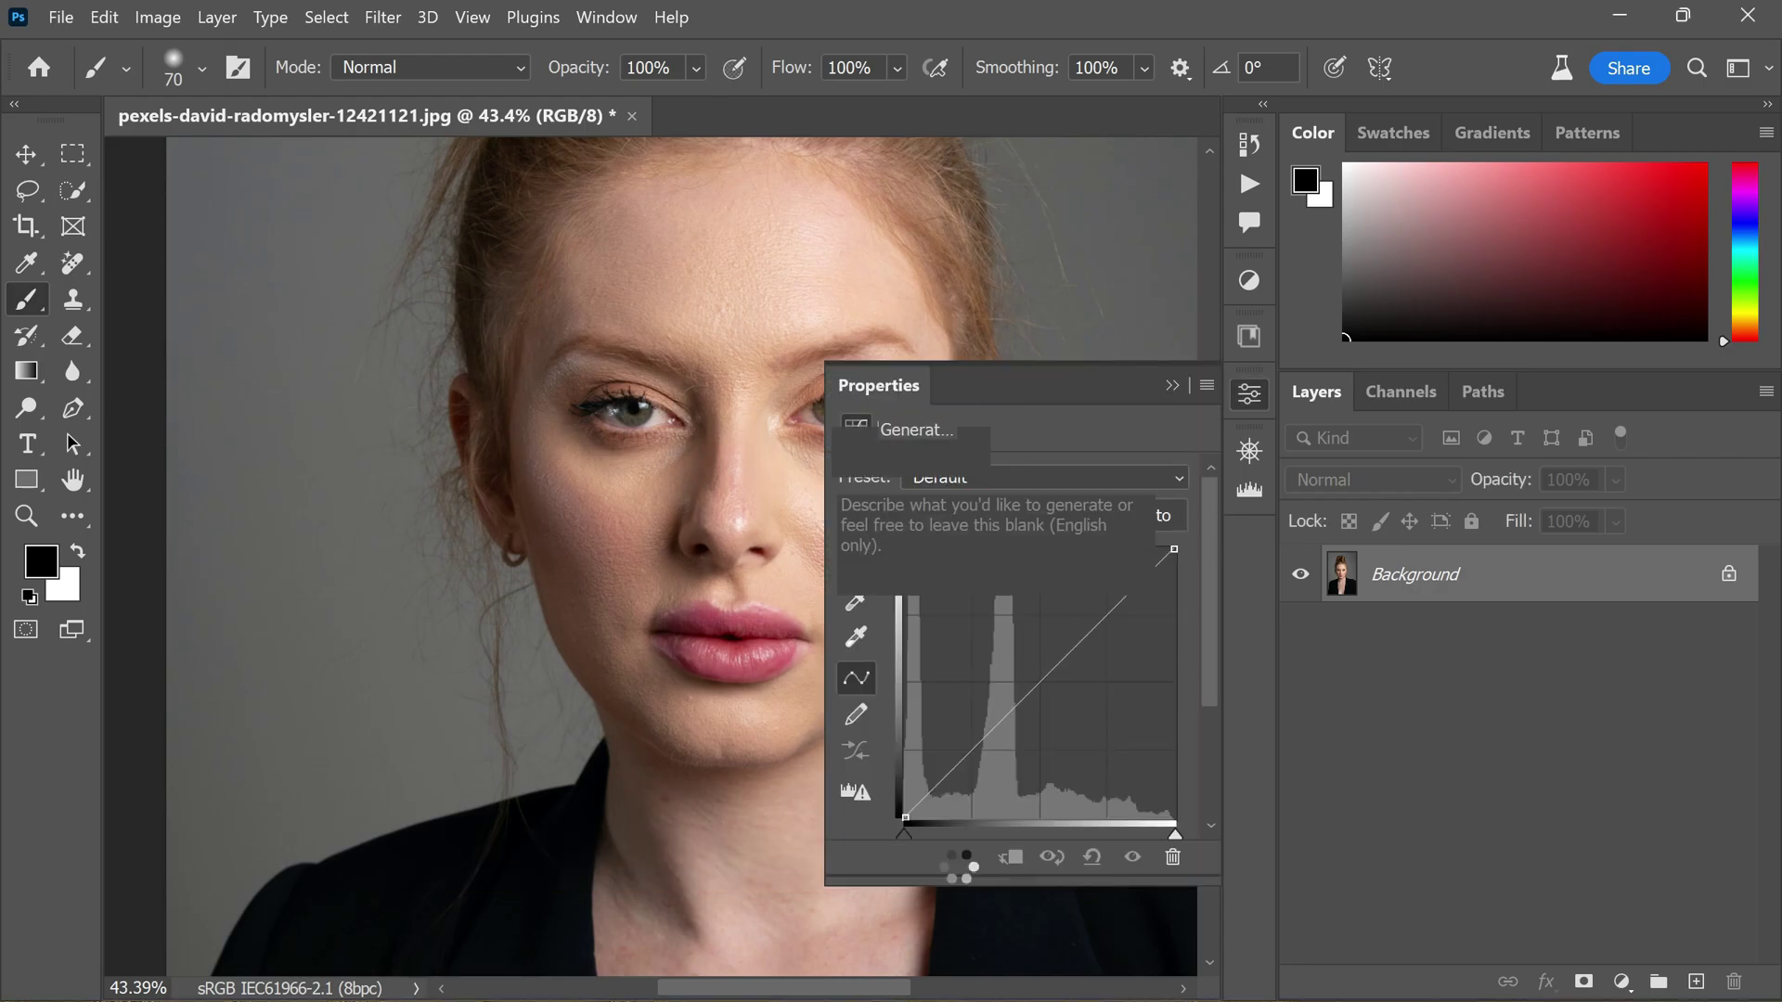
{"action": "left_click", "coordinate": [1172, 385]}
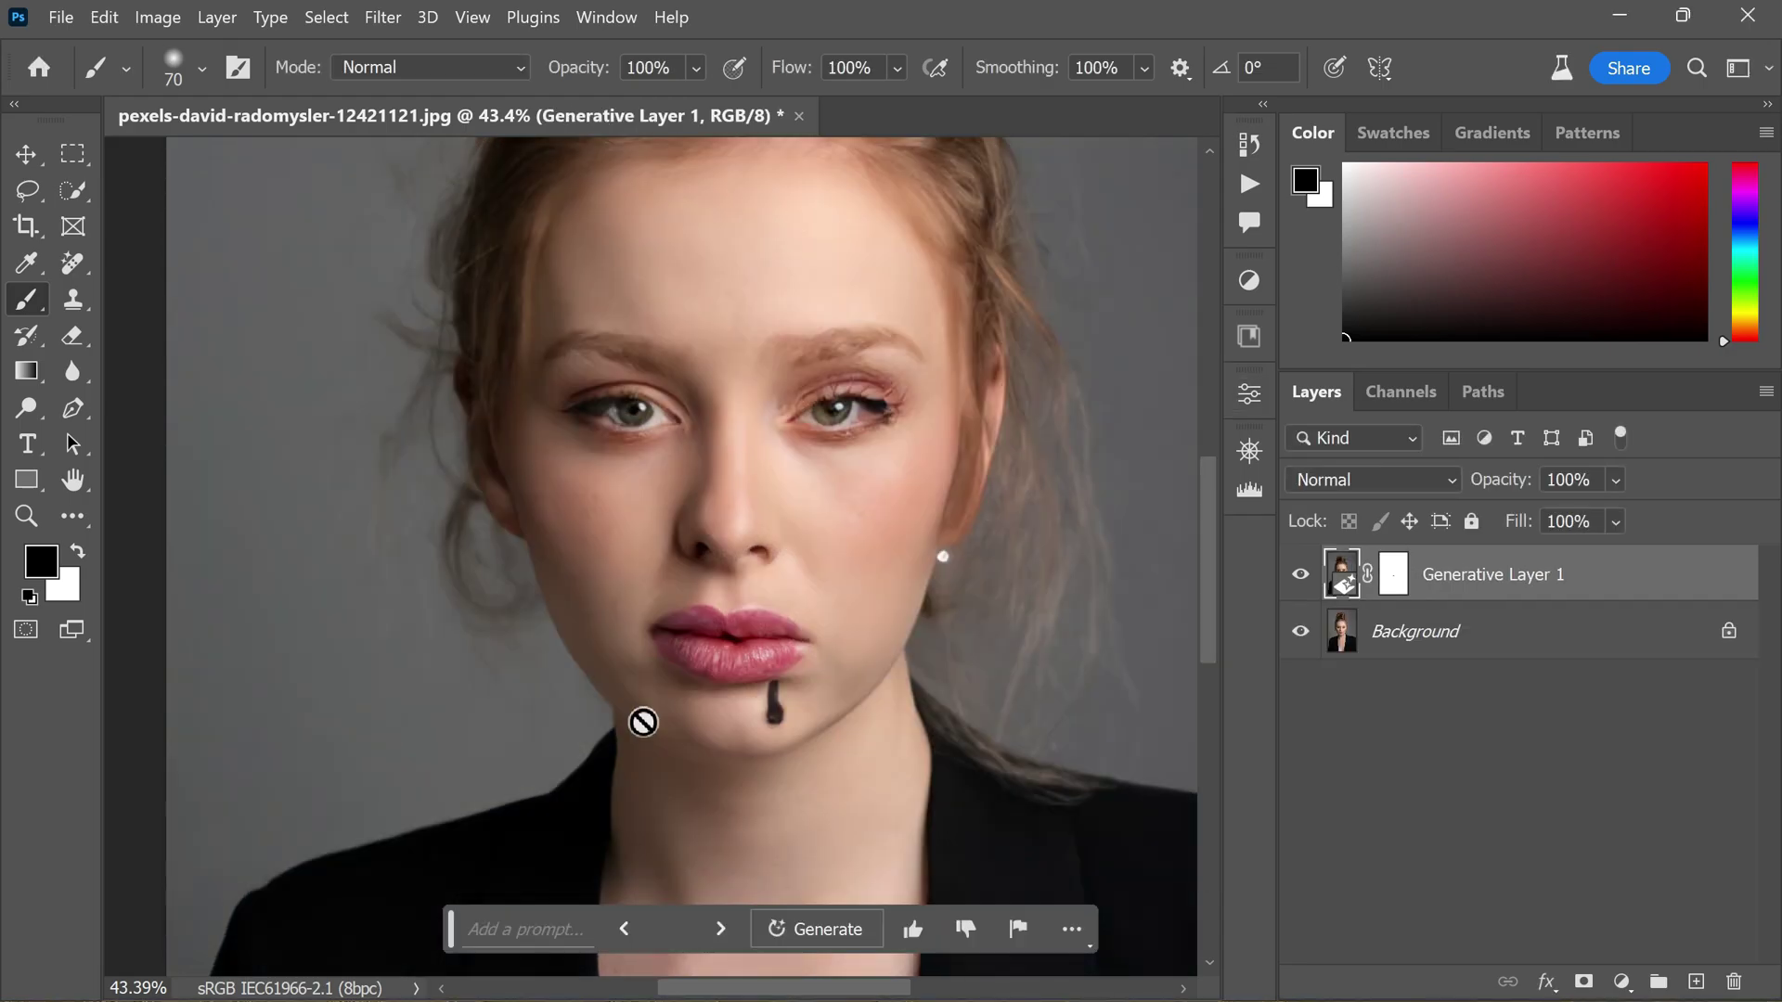
Choose the third Generative Fill variation and toggle Generative Layer 1 to compare with the original
{"action": "left_click", "coordinate": [1251, 399]}
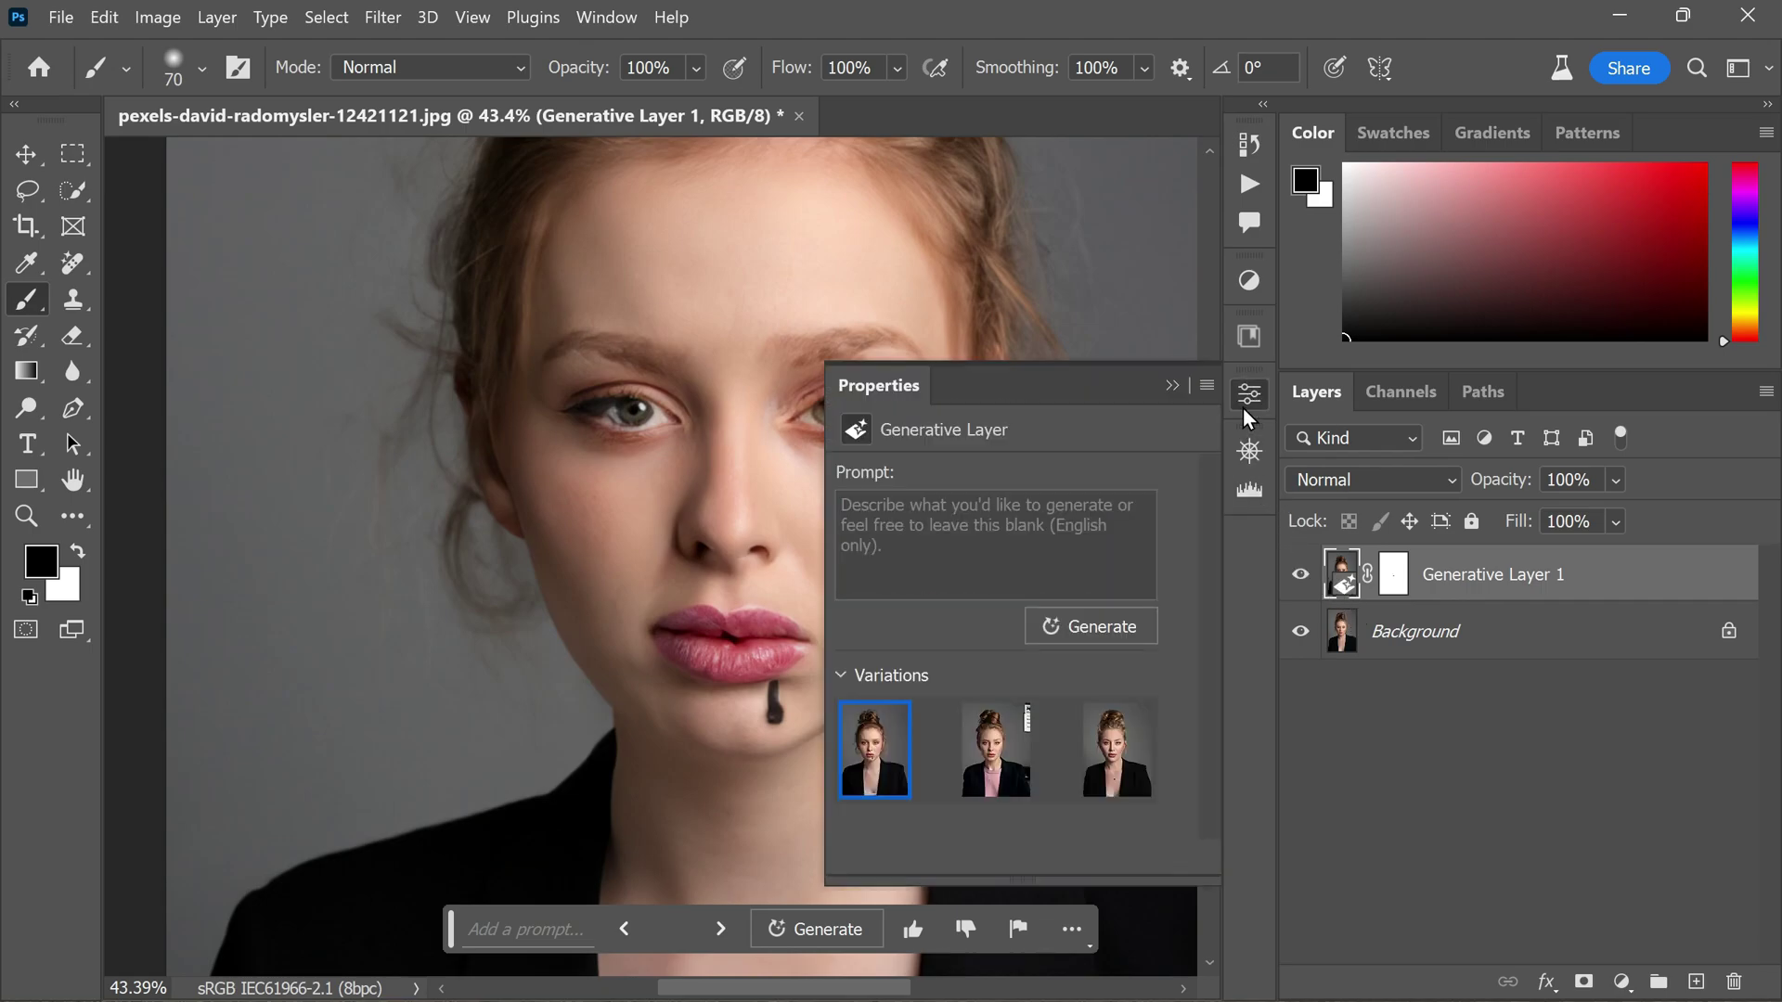
{"action": "left_click", "coordinate": [1012, 757]}
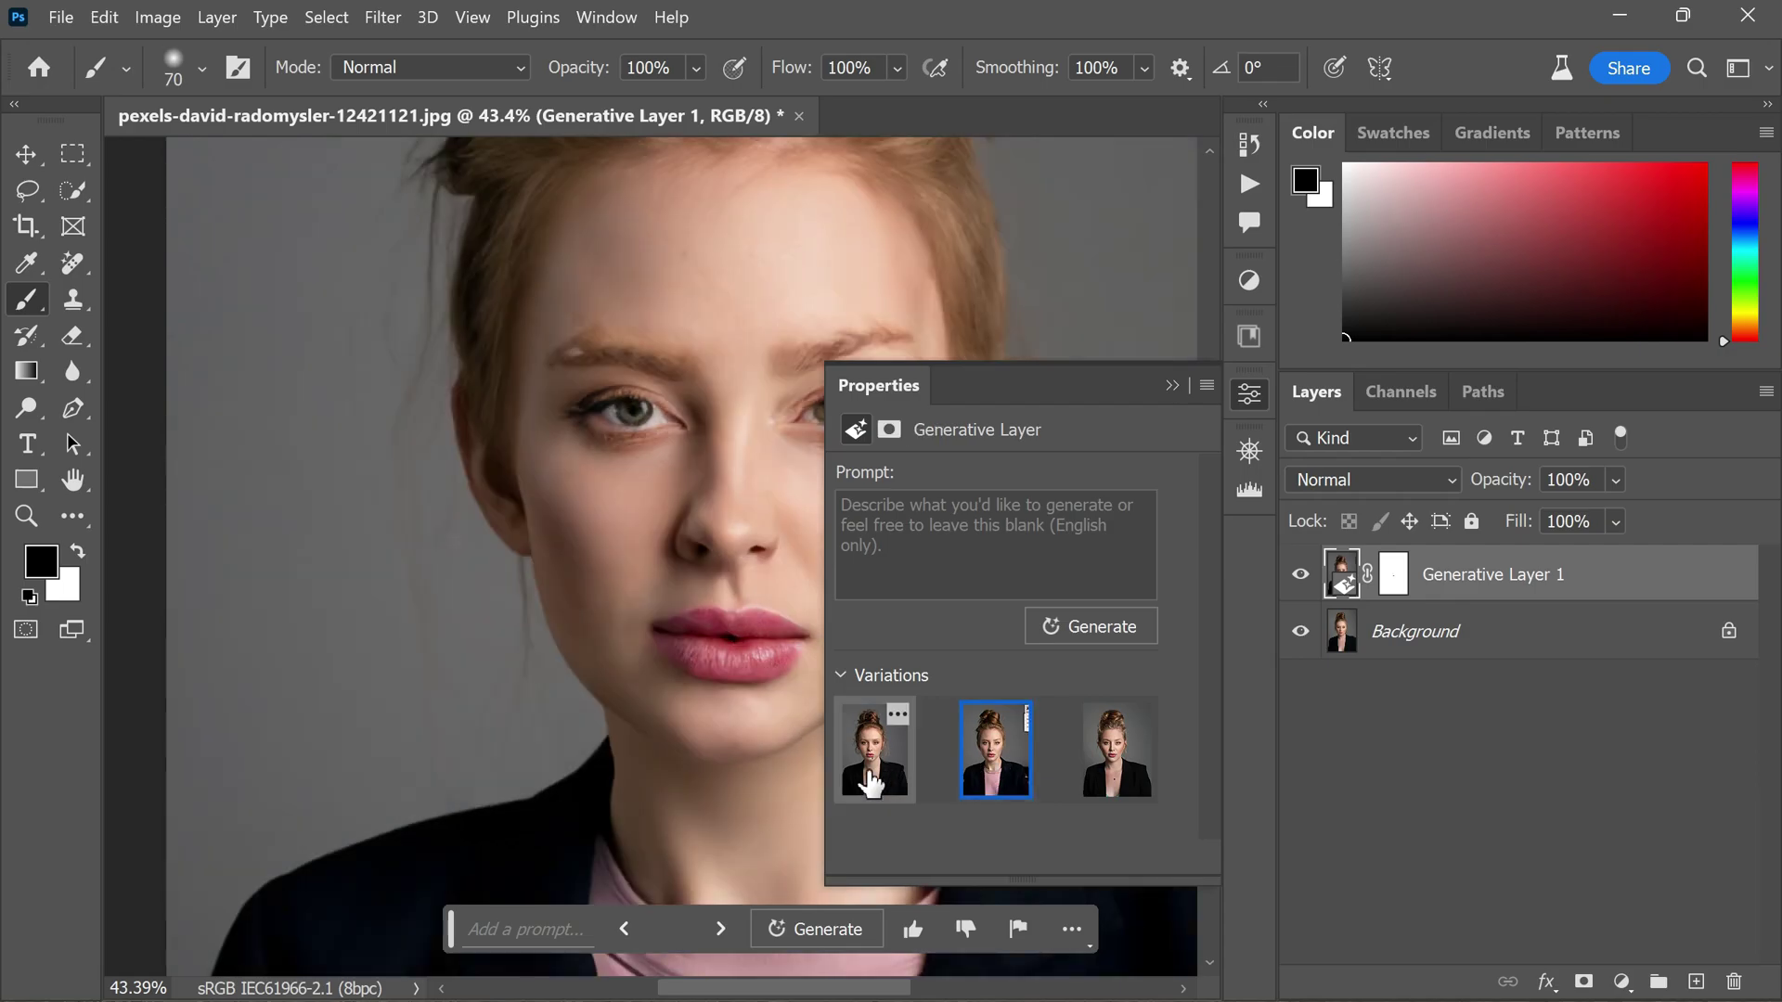
{"action": "left_click_drag", "start_coordinate": [847, 995], "coordinate": [894, 996]}
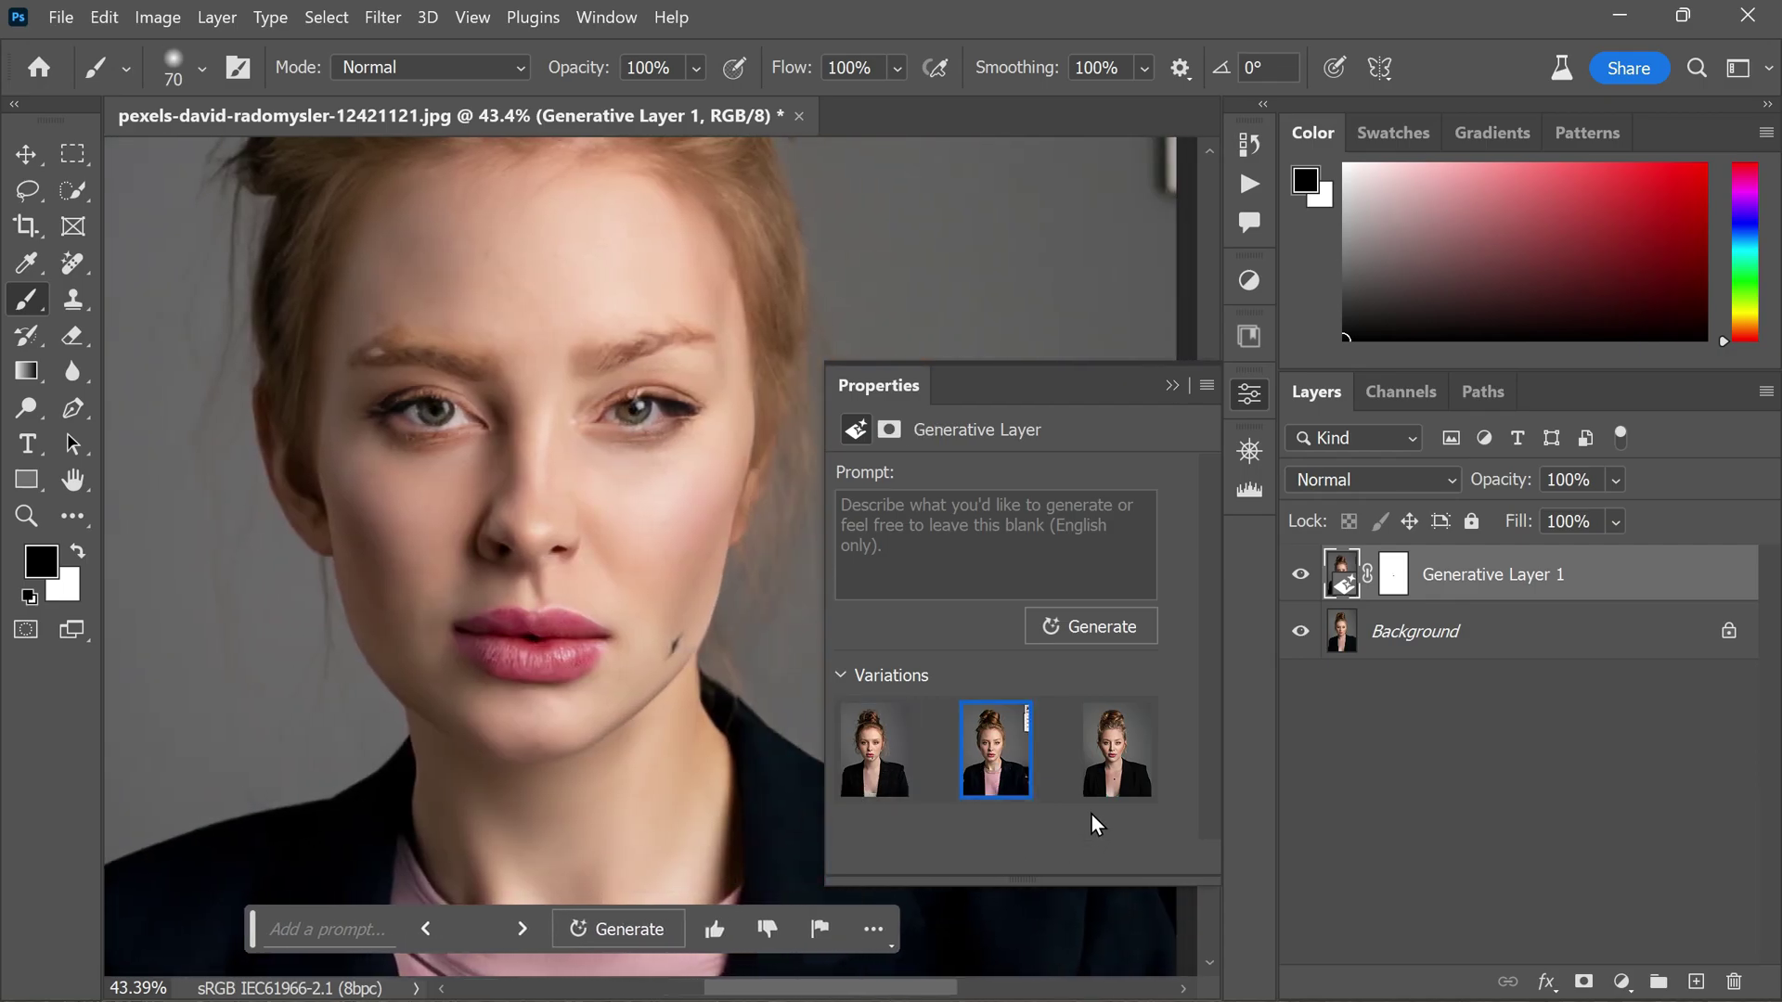
{"action": "left_click", "coordinate": [1111, 782]}
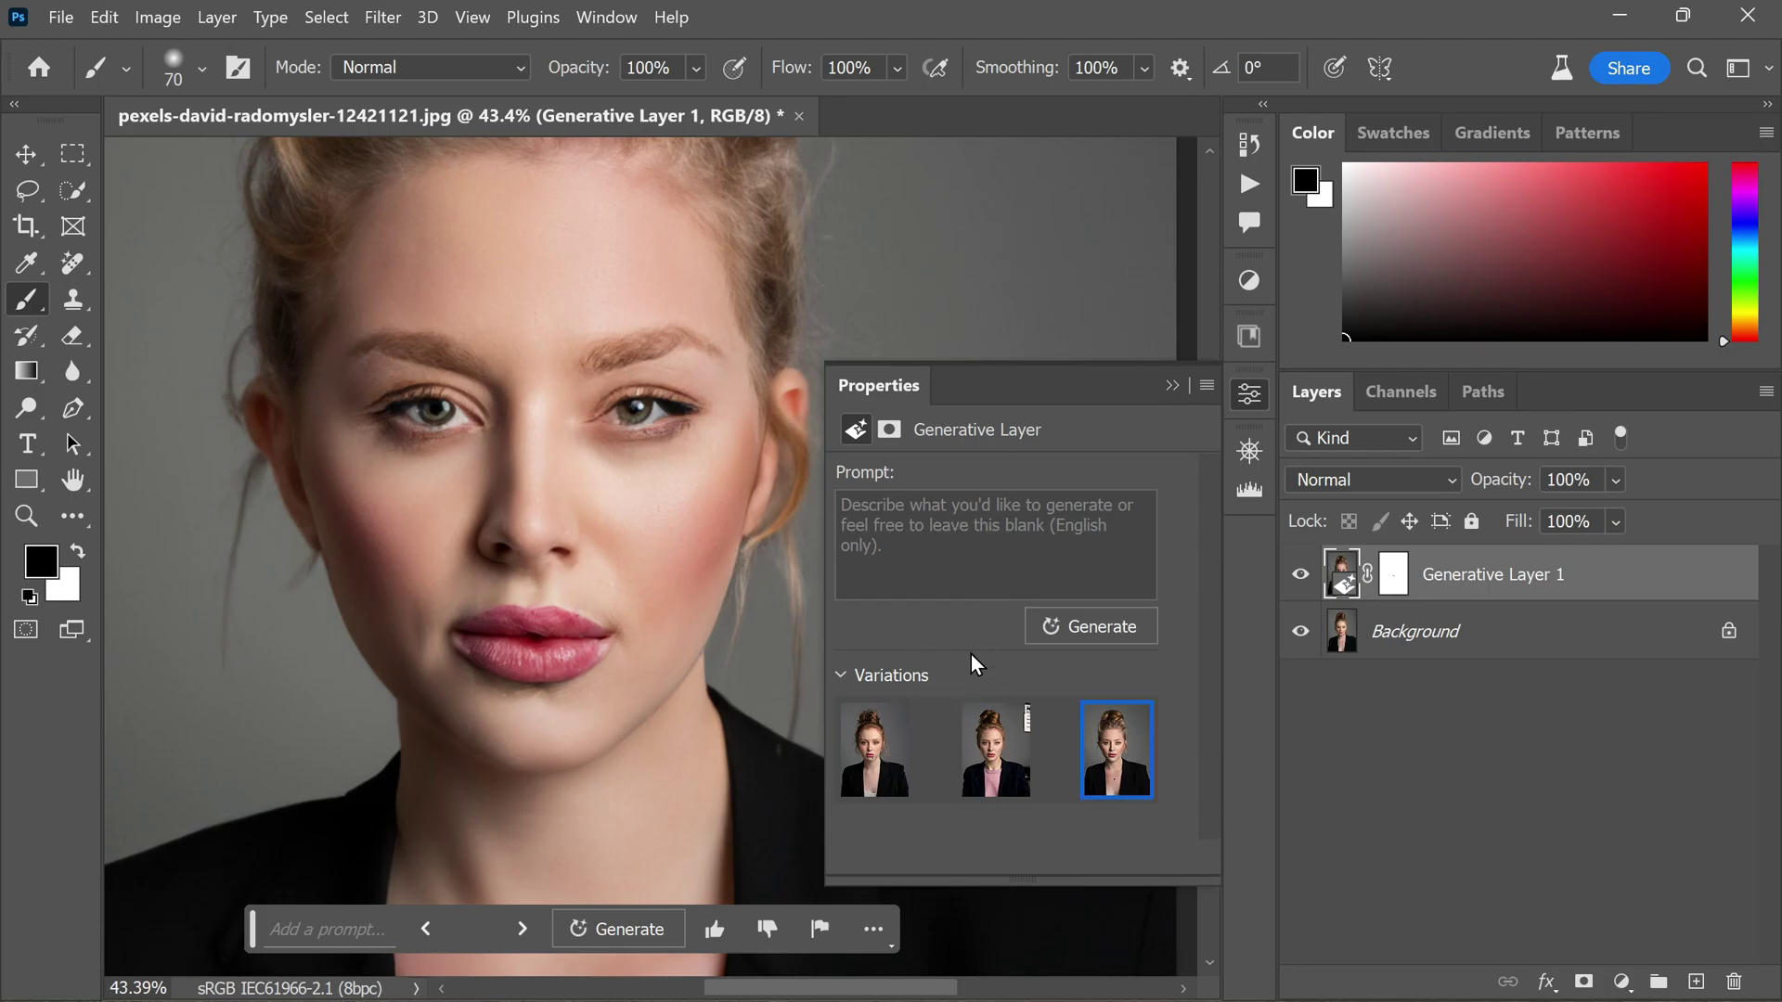
{"action": "left_click", "coordinate": [1302, 576]}
{"action": "left_click", "coordinate": [1302, 575]}
{"action": "left_click", "coordinate": [1301, 576]}
{"action": "left_click", "coordinate": [1301, 575]}
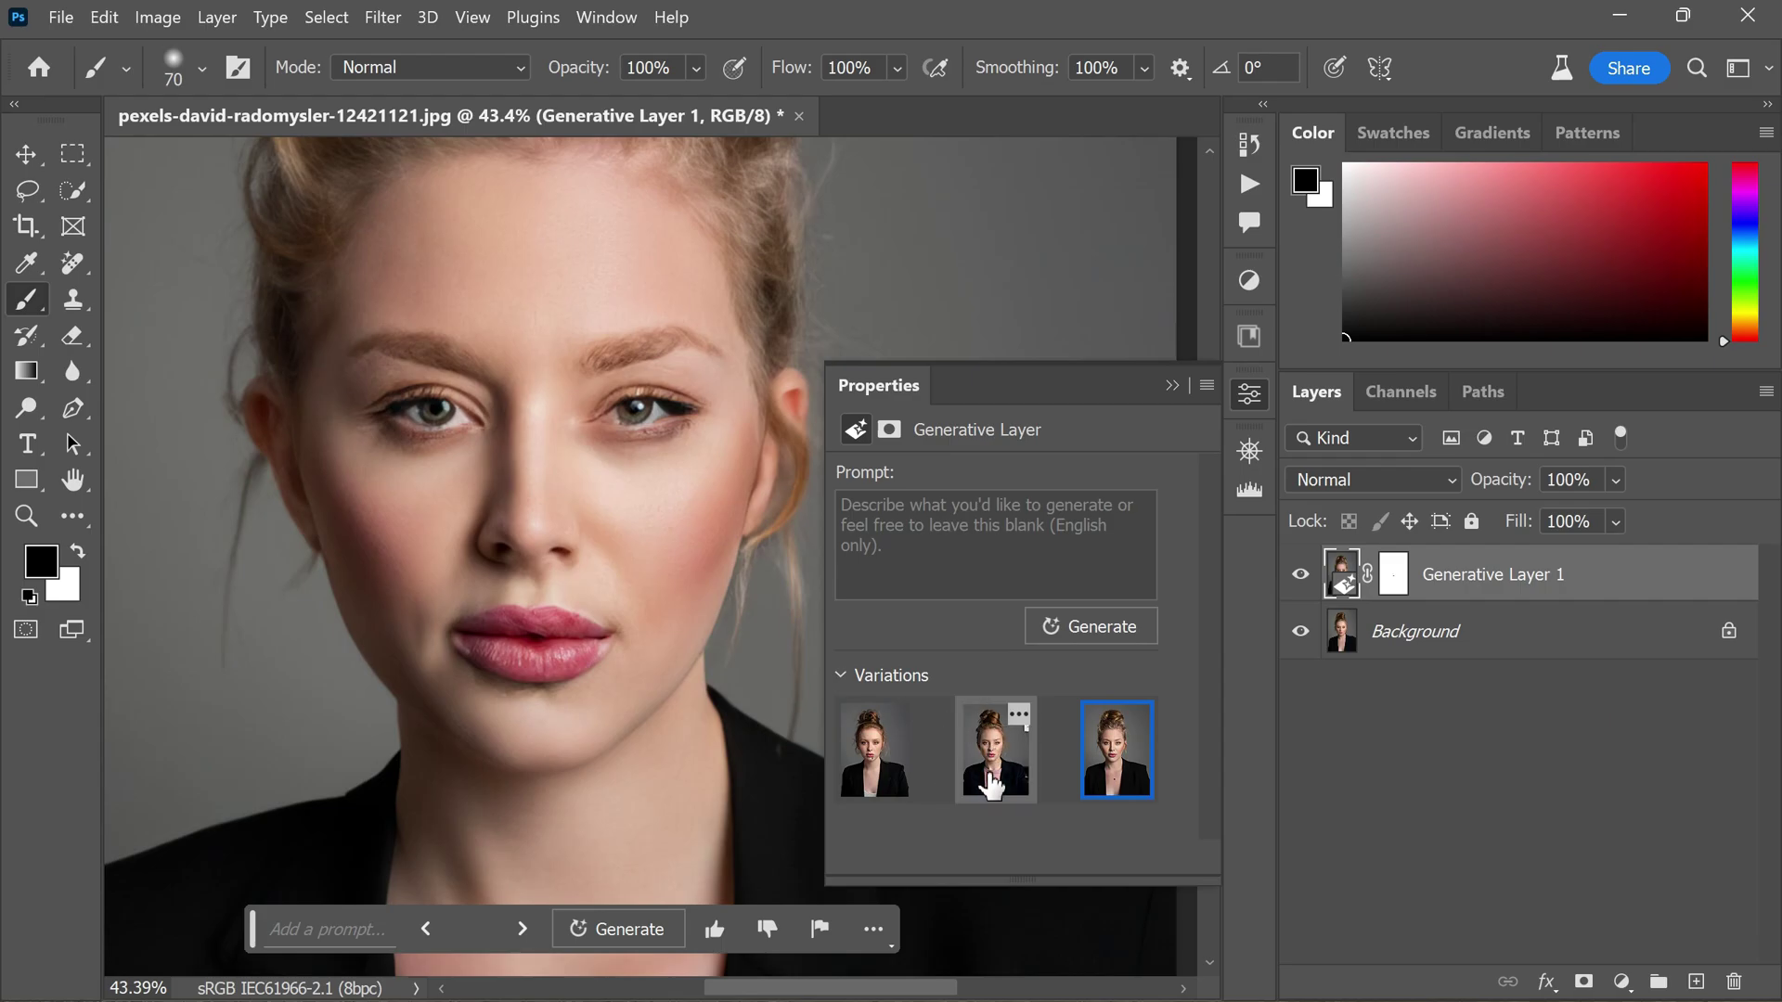
{"action": "scroll", "coordinate": [654, 553], "scroll_direction": "up", "scroll_amount": 2}
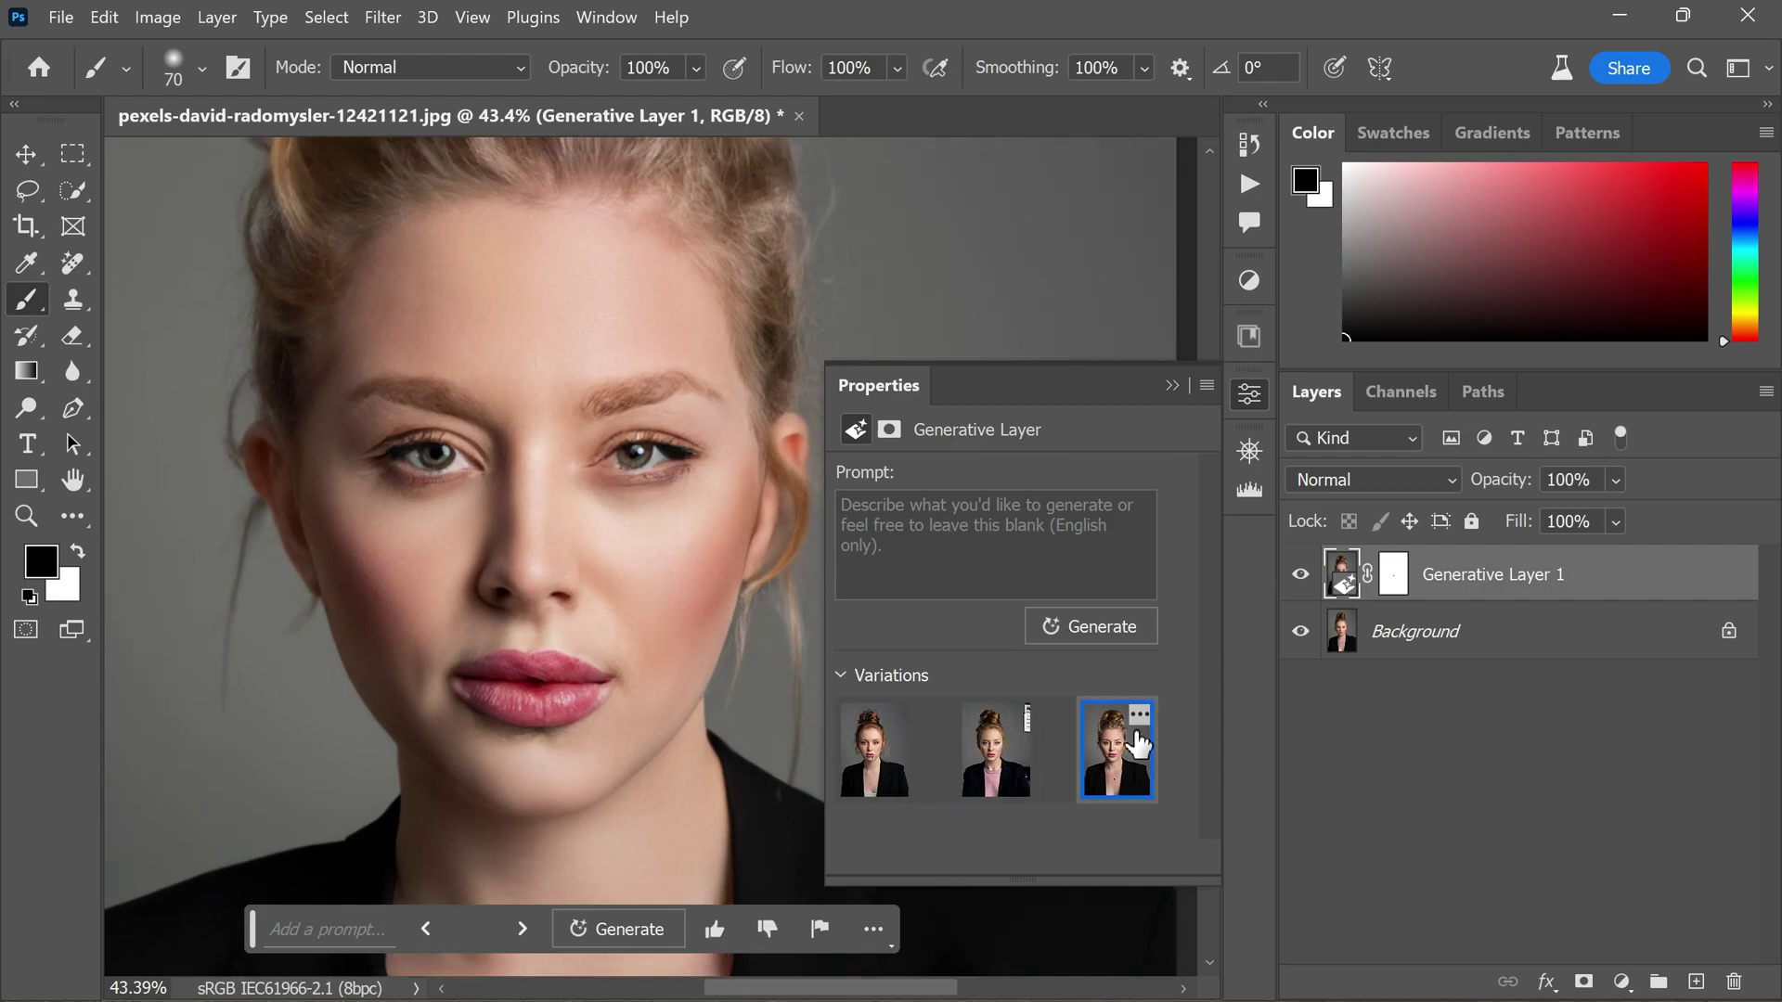
{"action": "left_click", "coordinate": [1170, 386]}
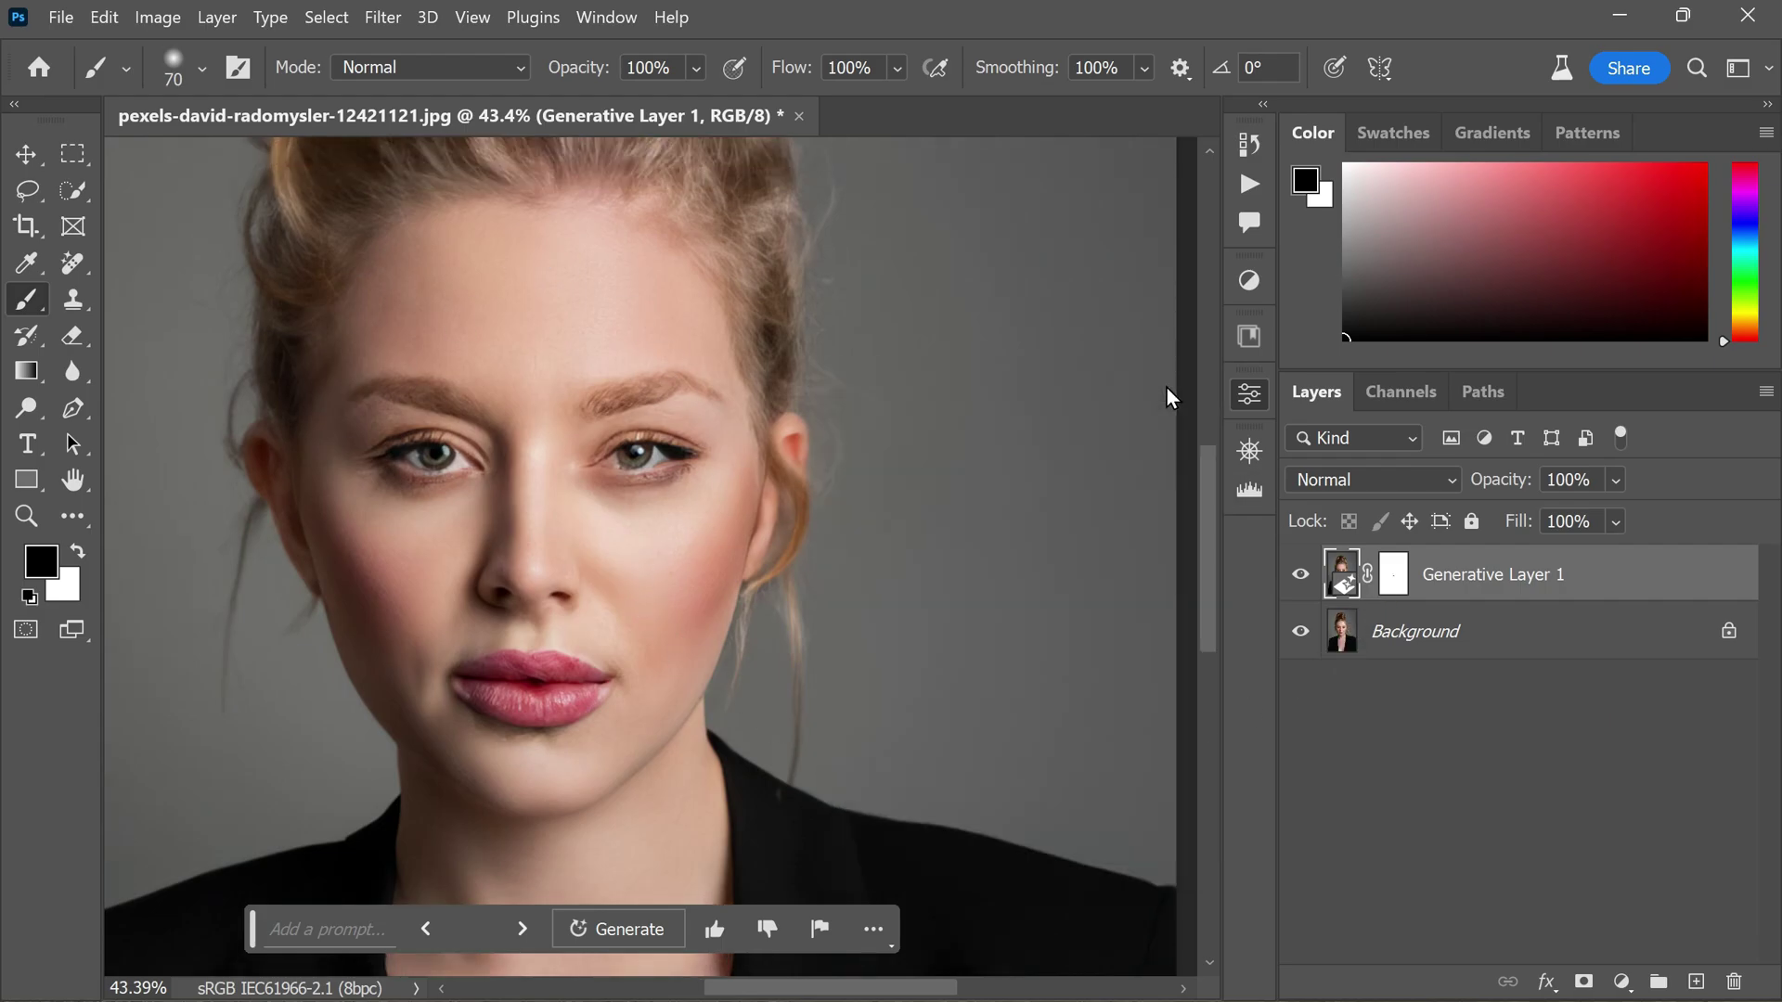
Generate a fresh set of face variations and preview the new thumbnails
{"action": "left_click", "coordinate": [1258, 395]}
{"action": "left_click", "coordinate": [1099, 625]}
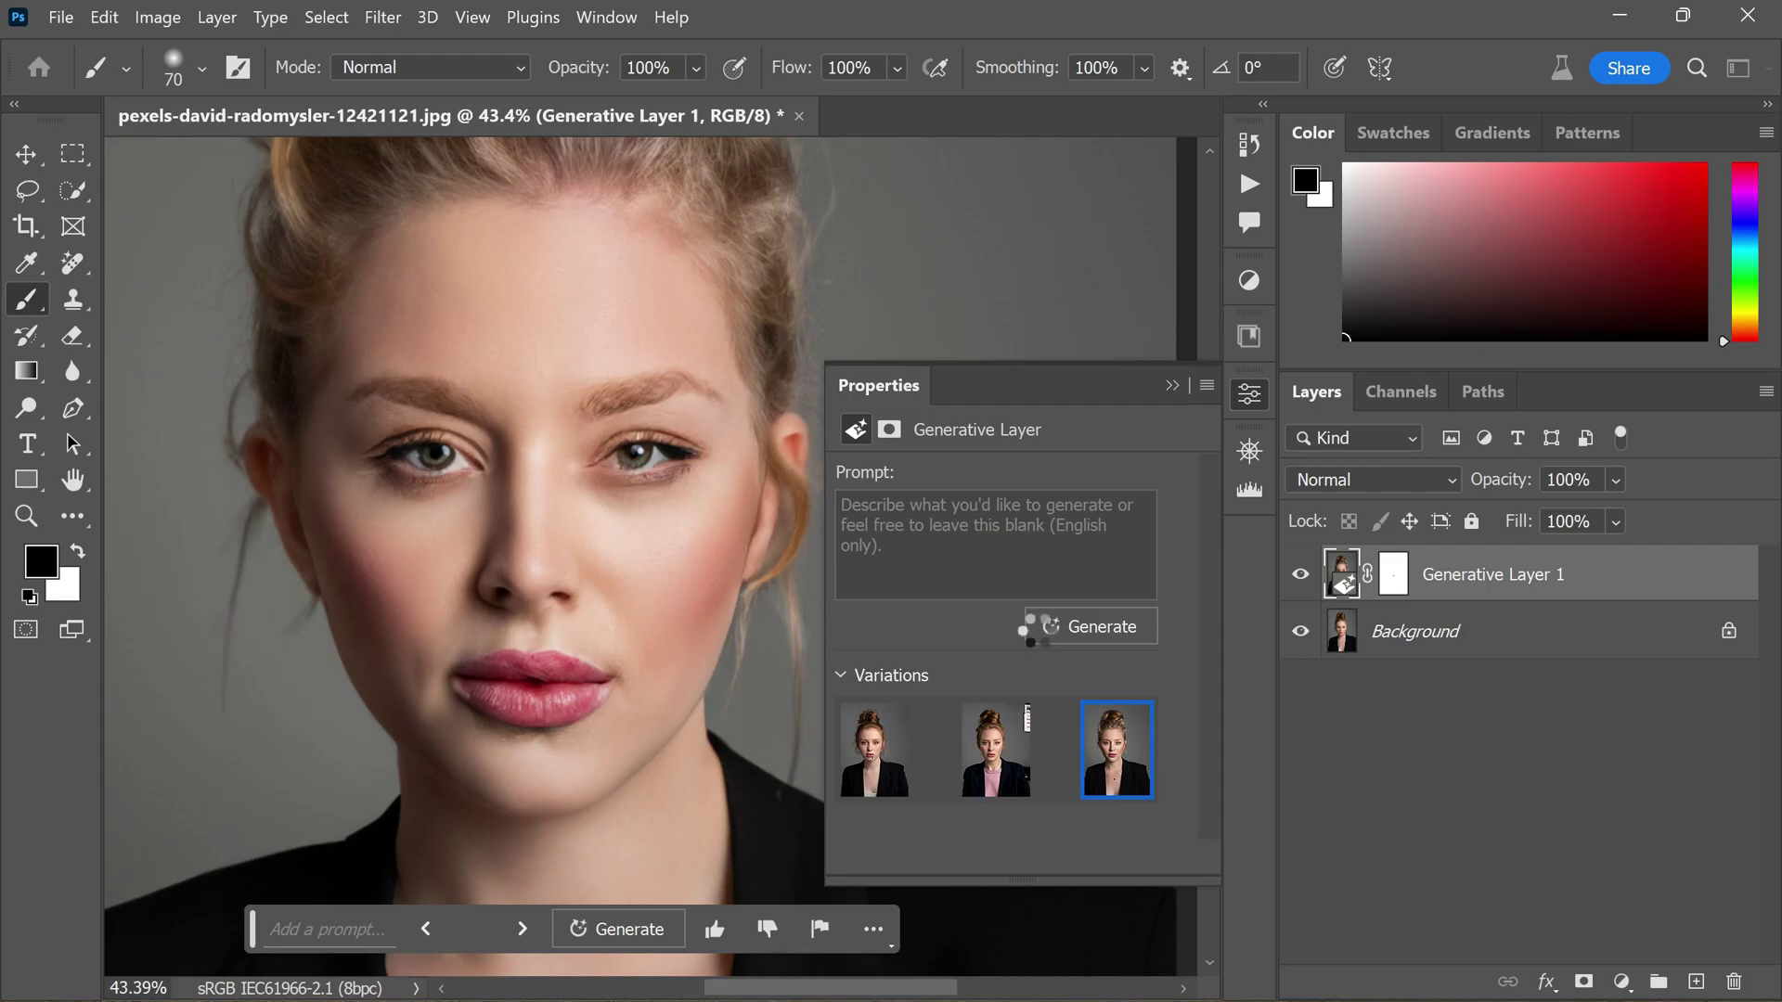
{"action": "left_click", "coordinate": [995, 756]}
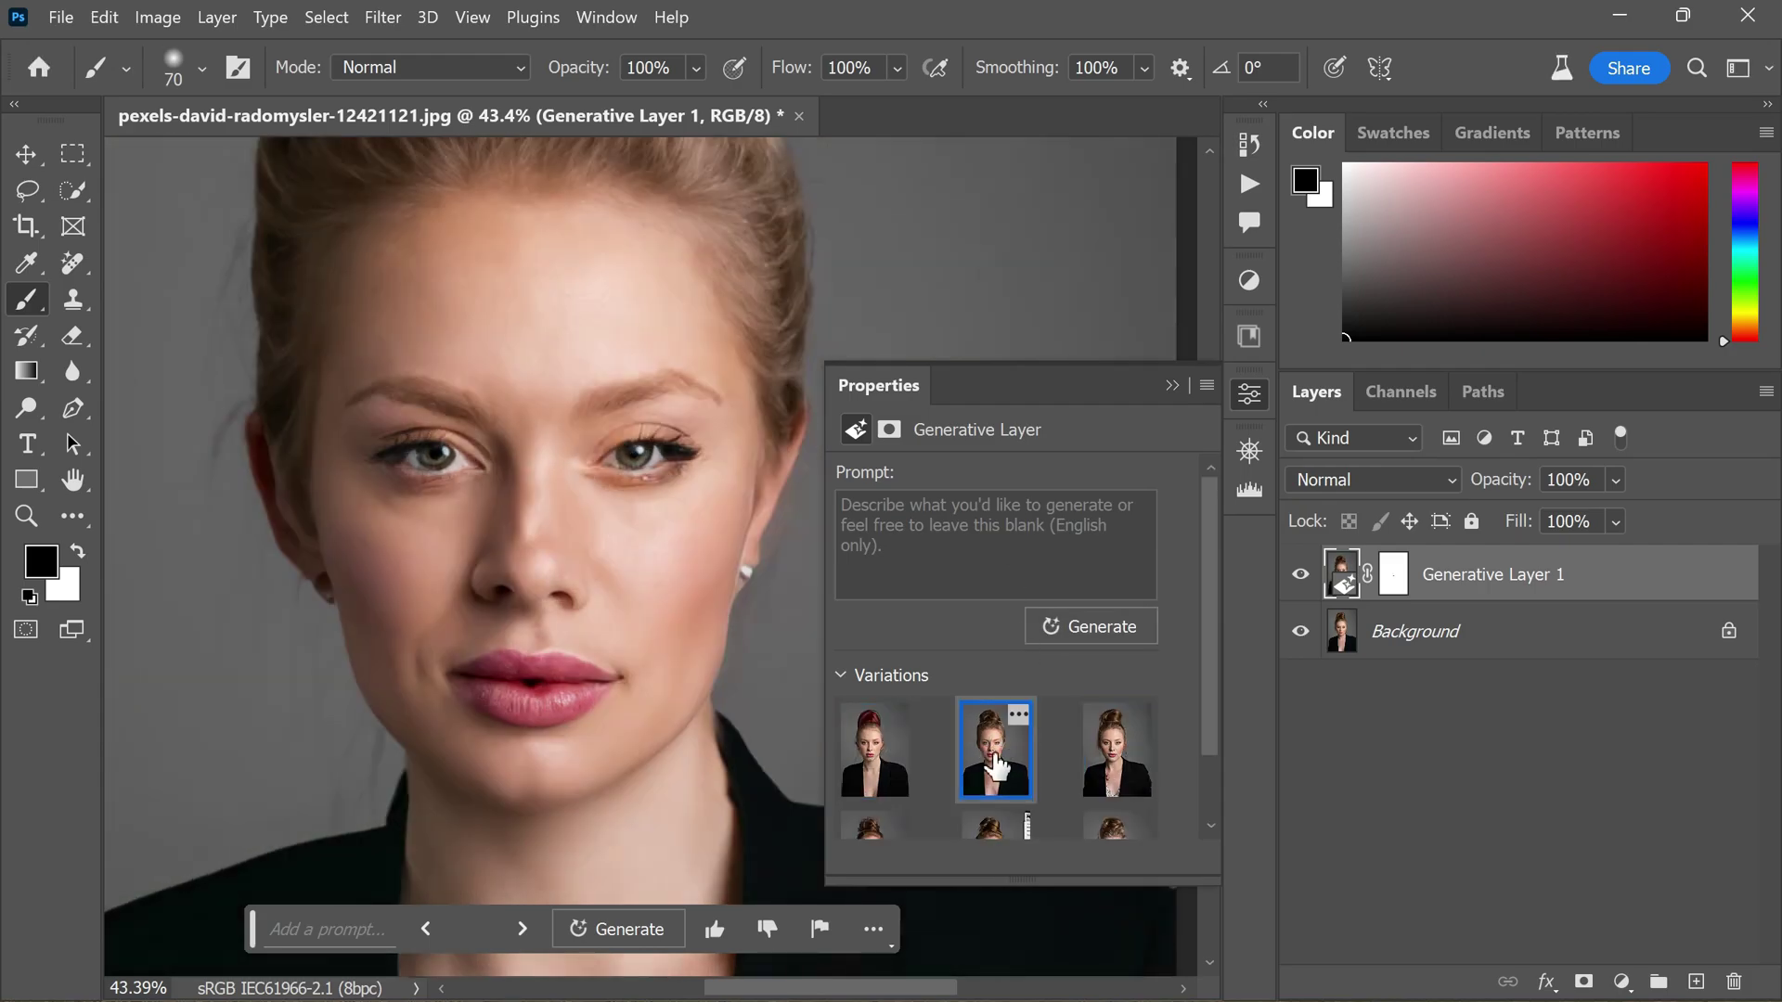
{"action": "left_click", "coordinate": [1115, 756]}
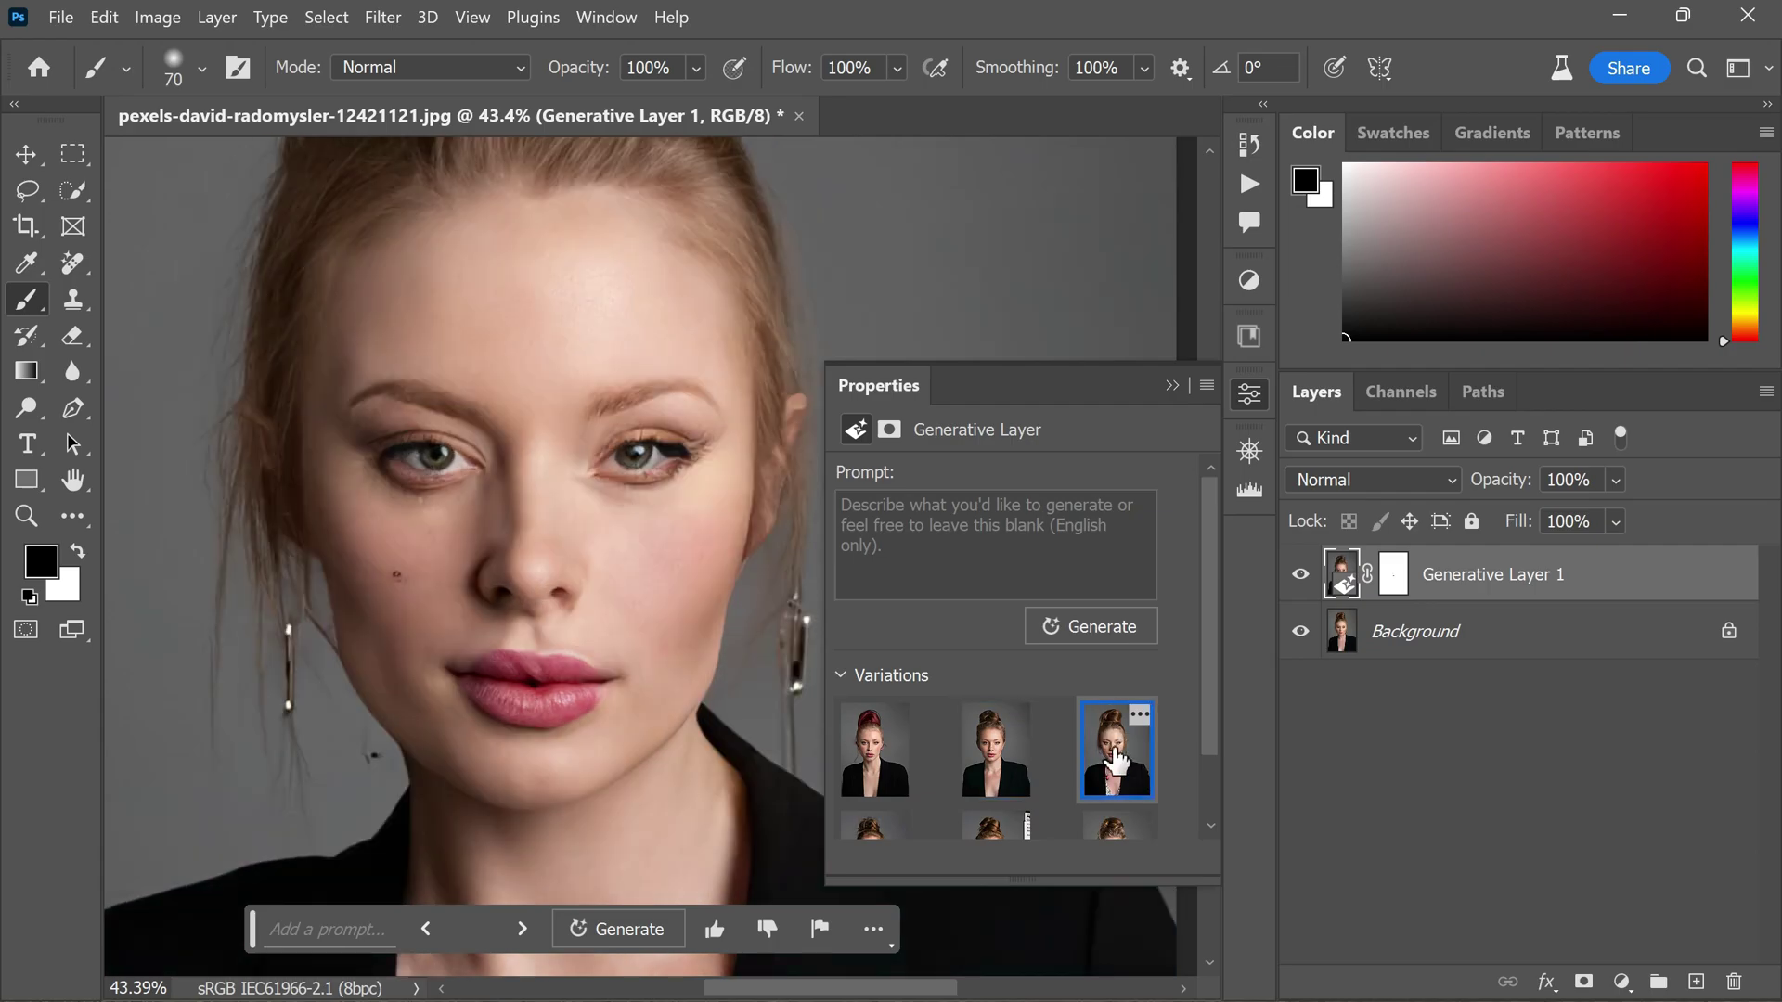
{"action": "left_click", "coordinate": [876, 747]}
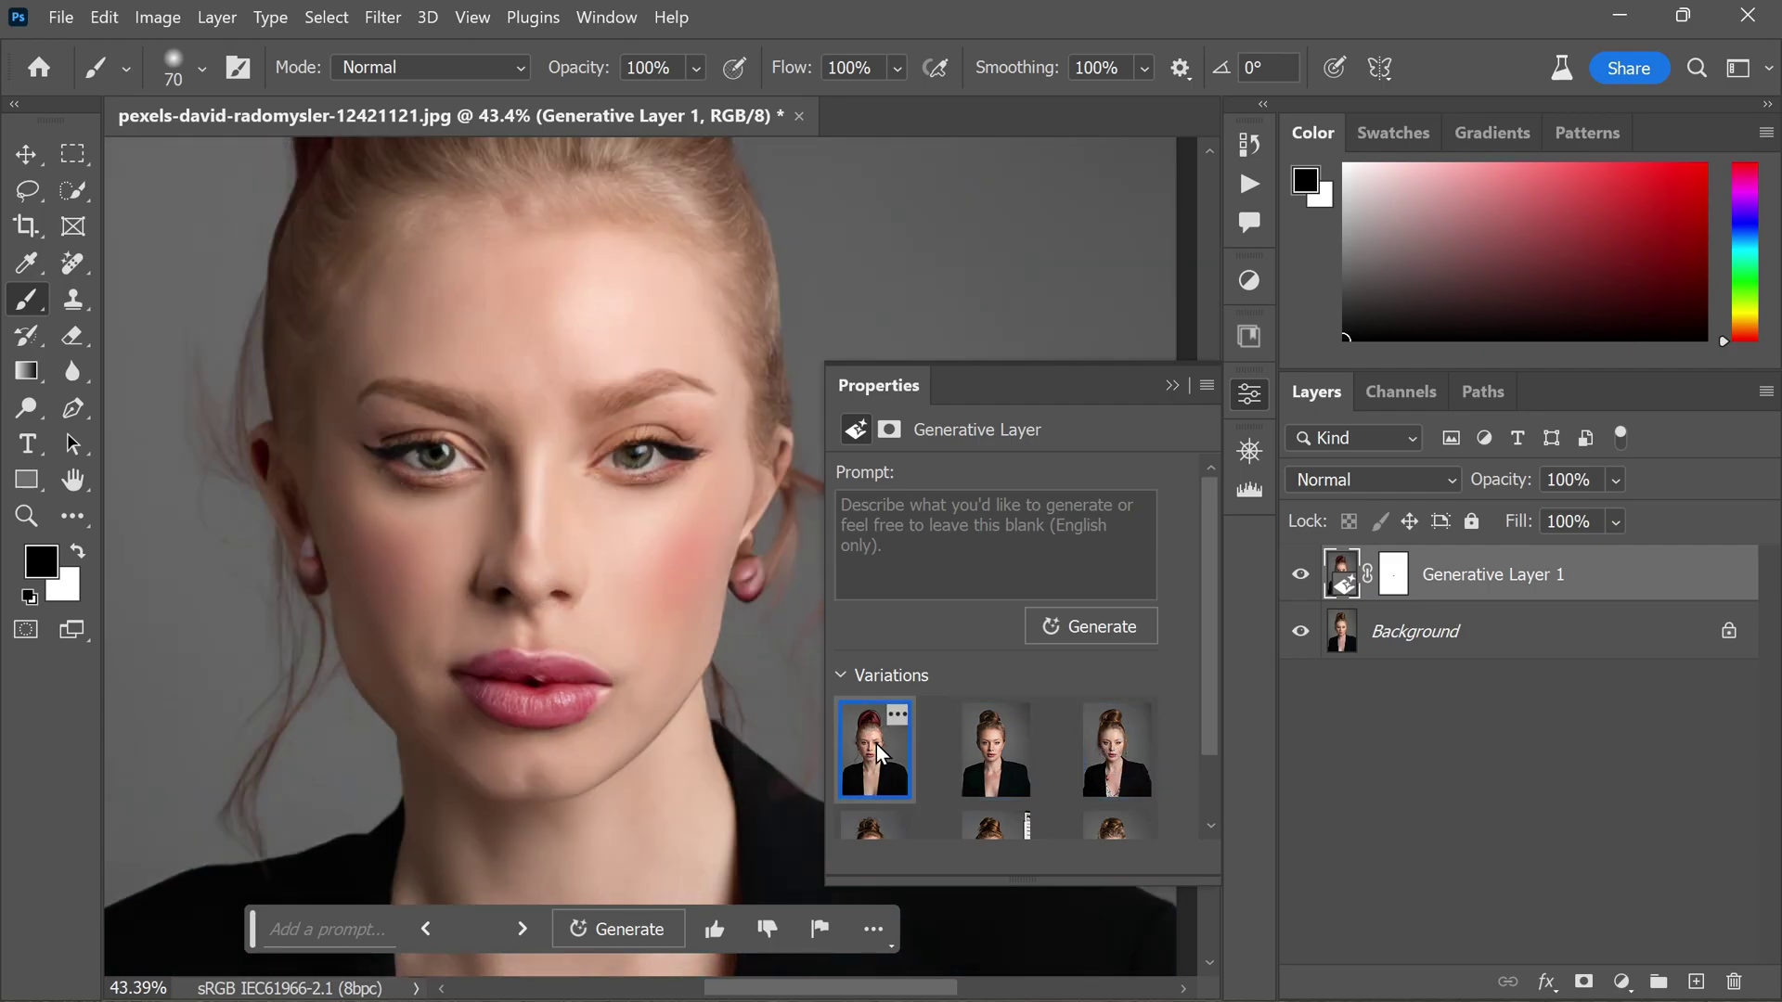
Compare with the original, keep the sixth variation, and target the layer mask
{"action": "left_click", "coordinate": [1301, 577]}
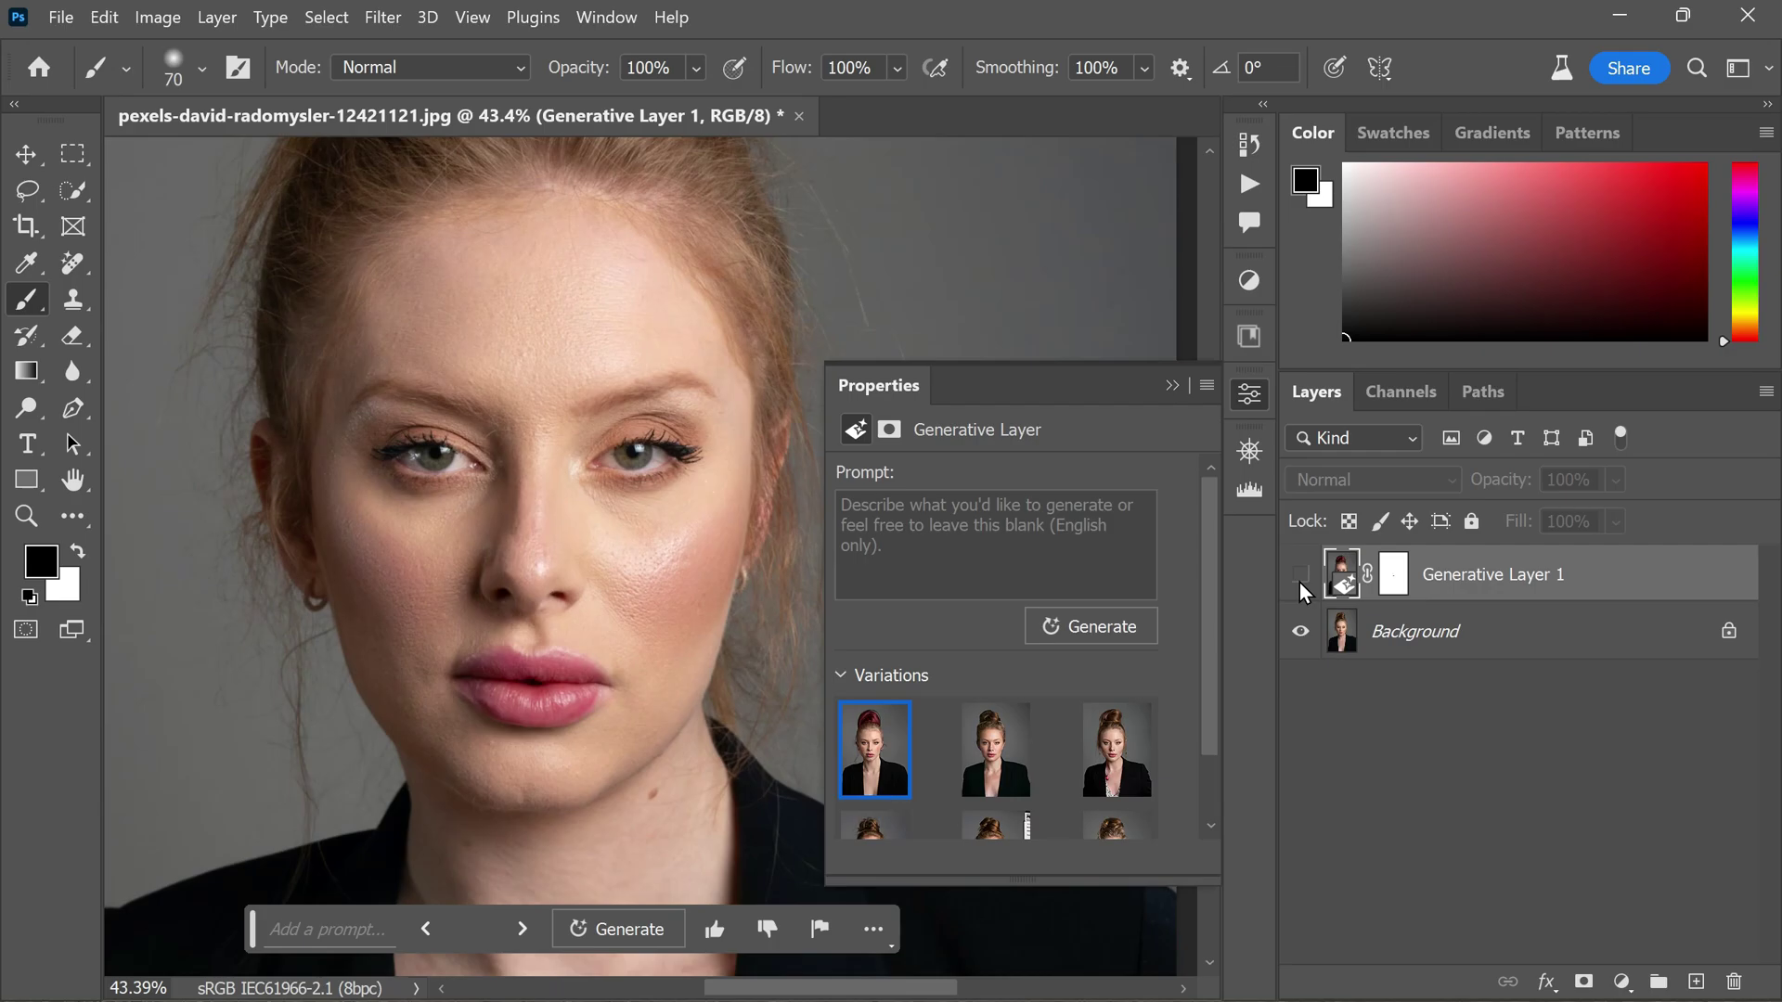
{"action": "left_click", "coordinate": [1300, 577]}
{"action": "scroll", "coordinate": [1096, 694], "scroll_direction": "down", "scroll_amount": 2}
{"action": "left_click", "coordinate": [995, 668]}
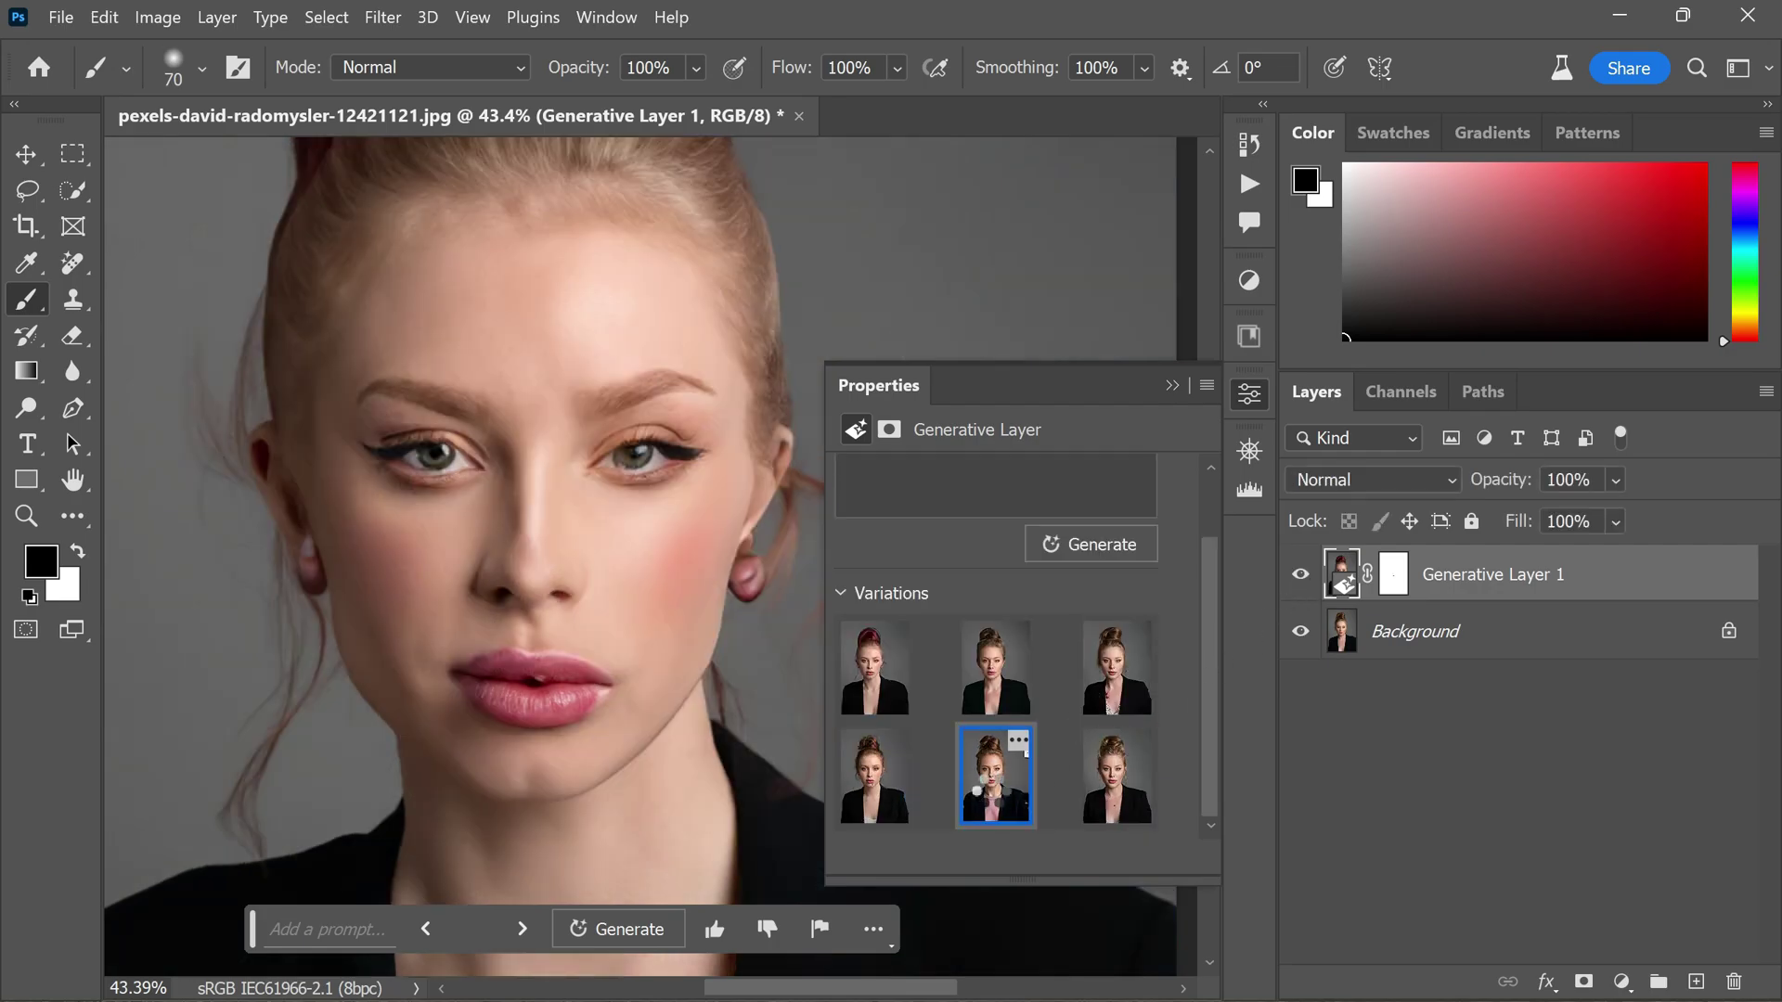
{"action": "left_click", "coordinate": [1124, 789]}
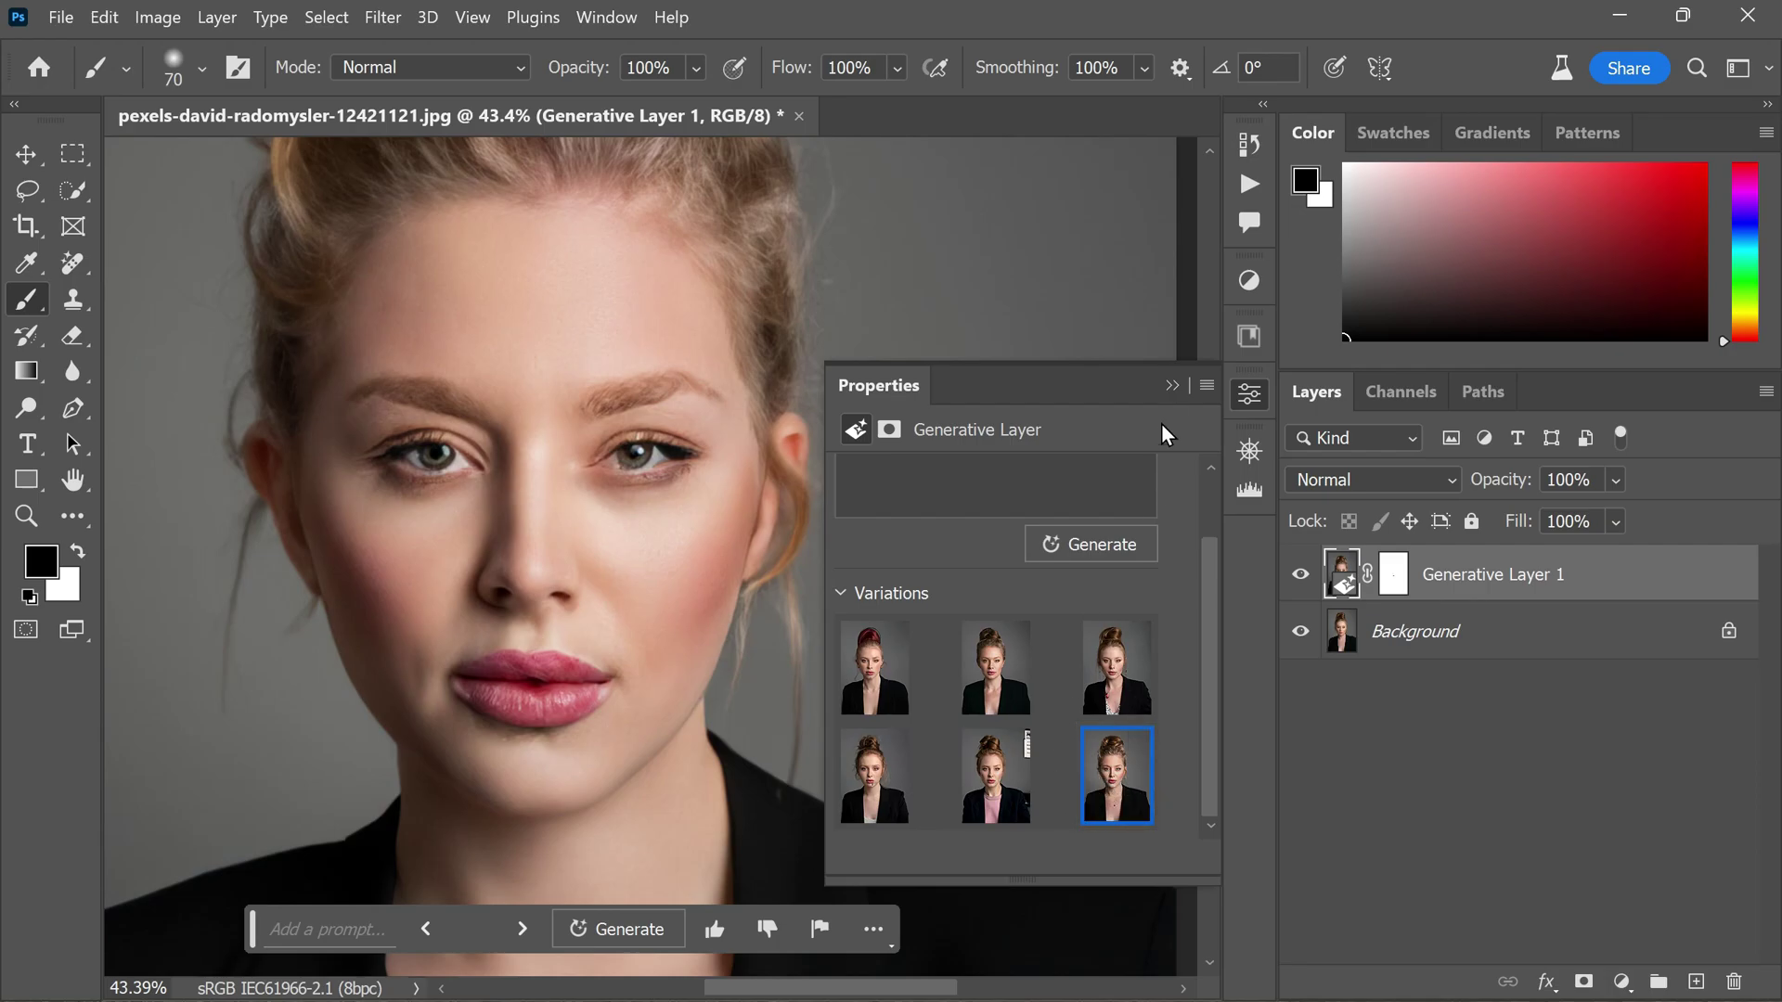
{"action": "left_click", "coordinate": [1171, 386]}
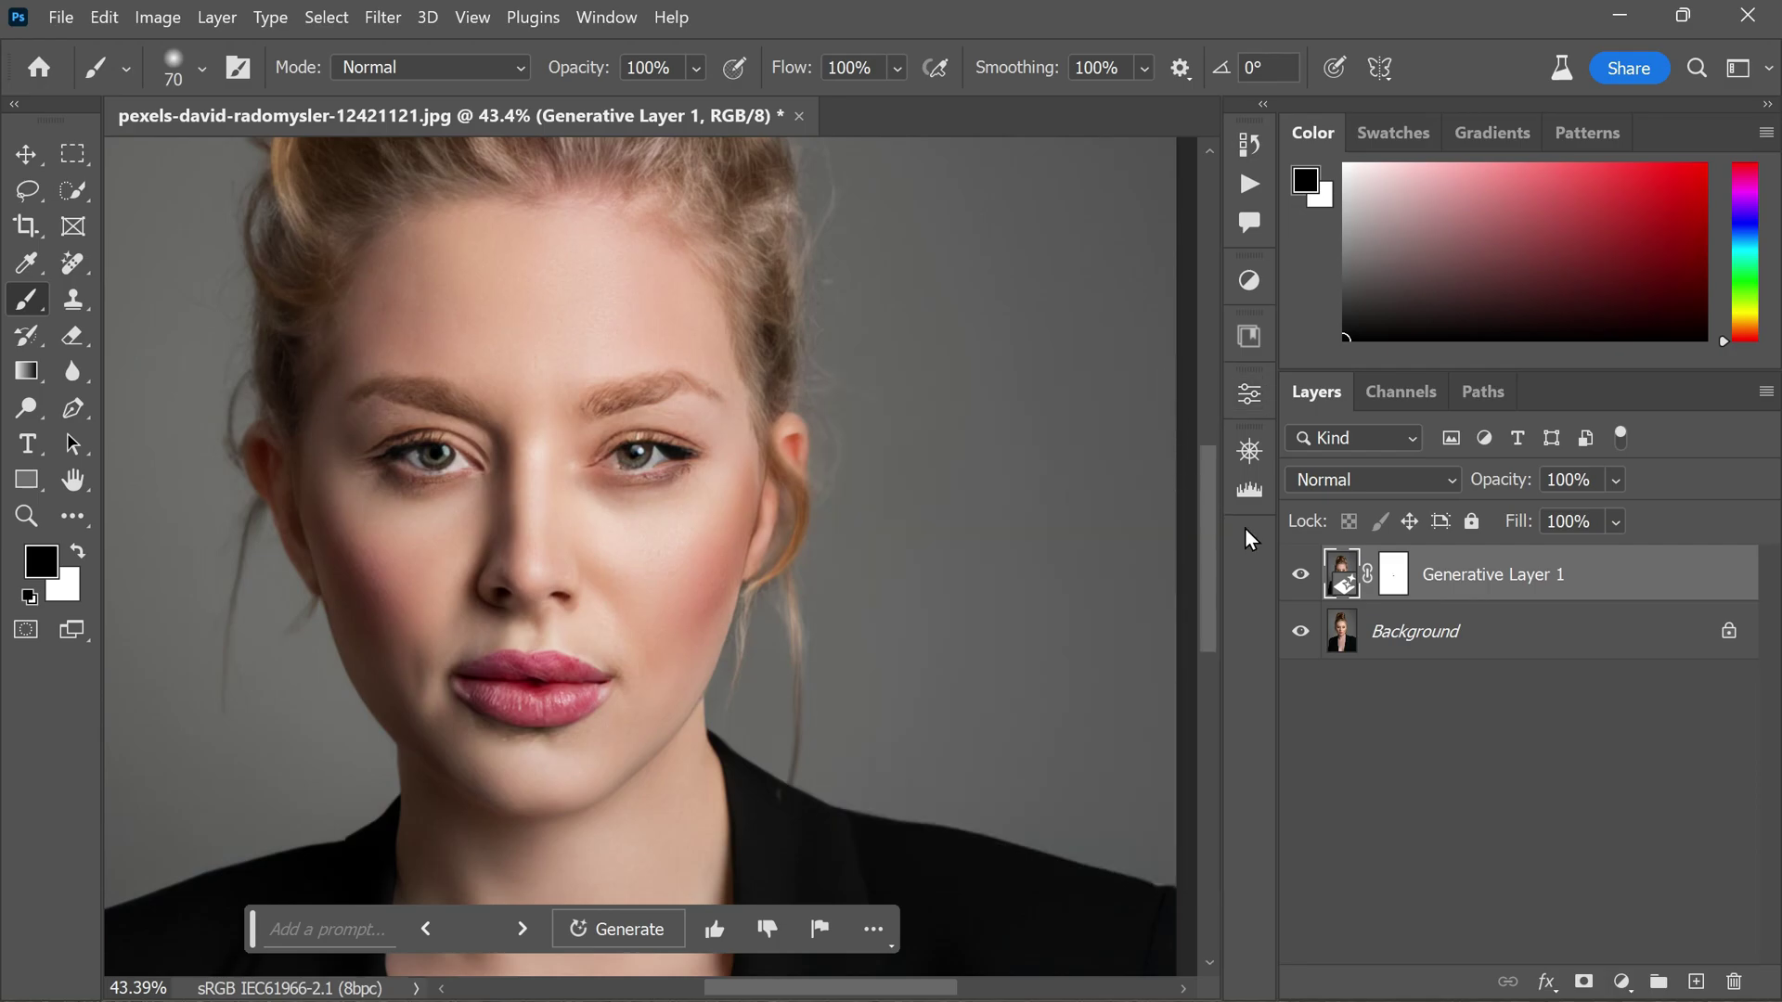
{"action": "left_click", "coordinate": [1395, 576]}
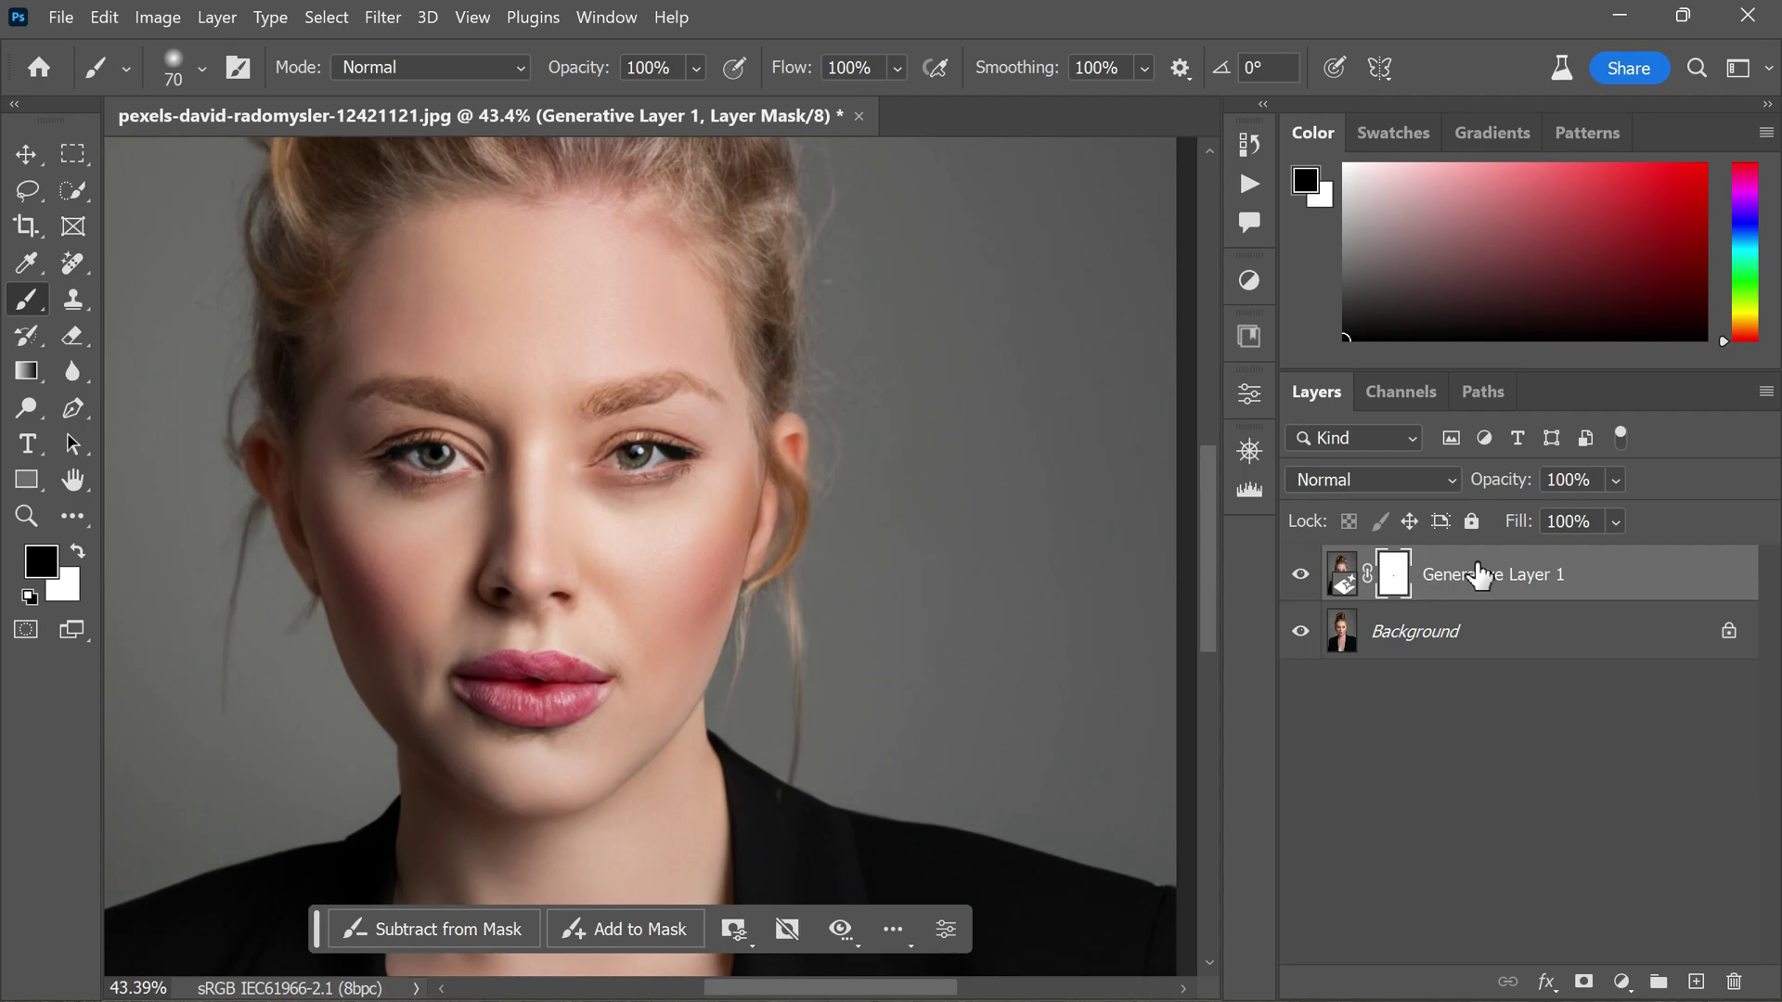
Scrub Generative Layer 1's Fill down to about 72%, then fine-tune it to 65%
{"action": "left_click_drag", "start_coordinate": [1512, 524], "coordinate": [1454, 543]}
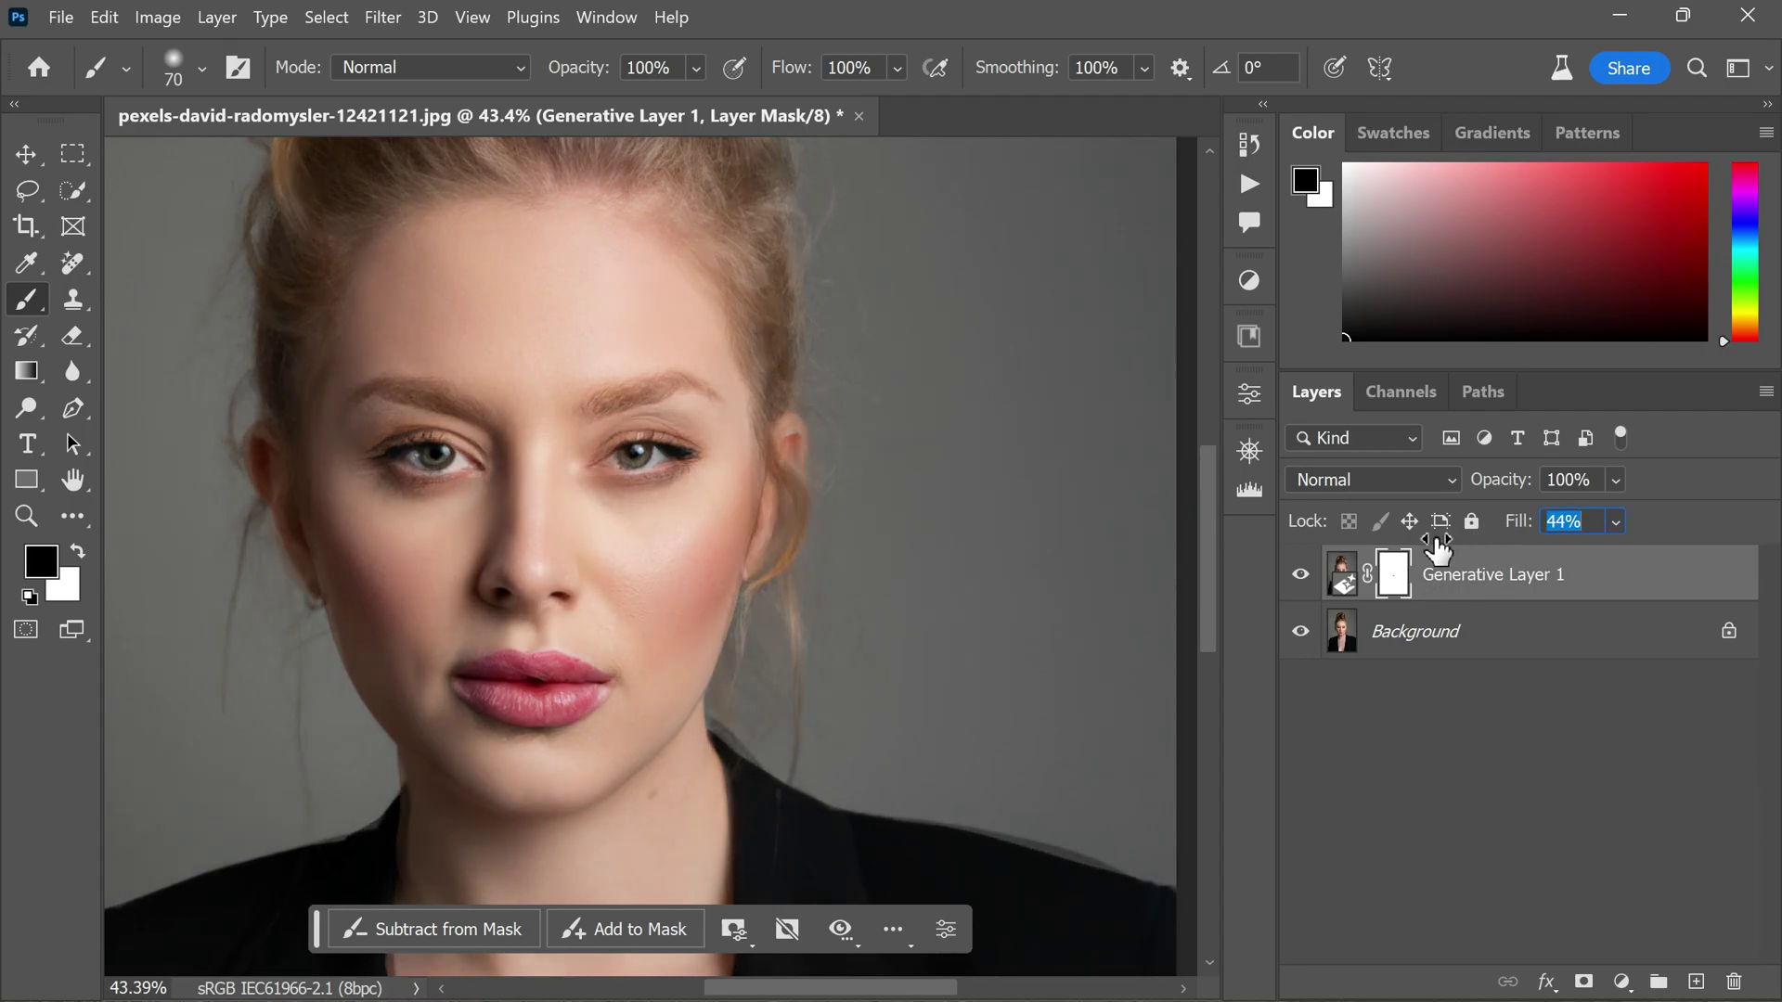
{"action": "left_click_drag", "start_coordinate": [1461, 550], "coordinate": [1465, 551]}
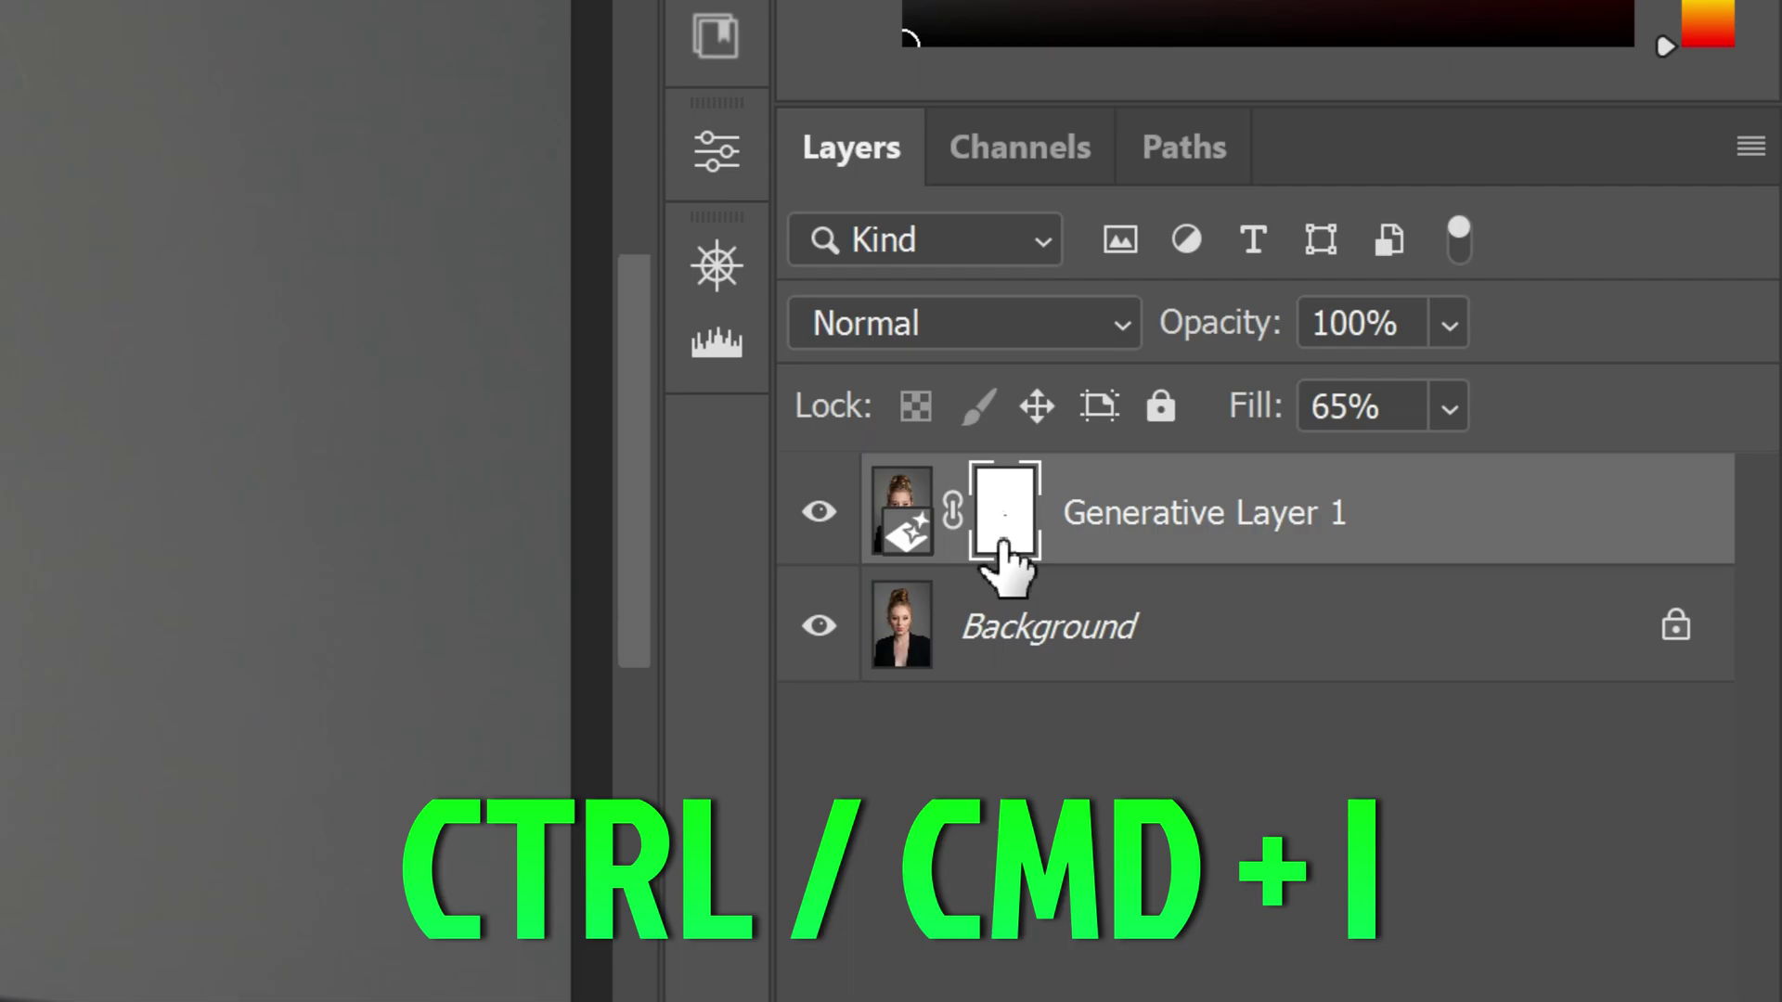
Select the Generative Layer 1 mask, invert it to hide the layer, and pick the Brush tool
{"action": "left_click_drag", "start_coordinate": [1002, 544], "coordinate": [1004, 546]}
{"action": "key", "text": "ctrl+i"}
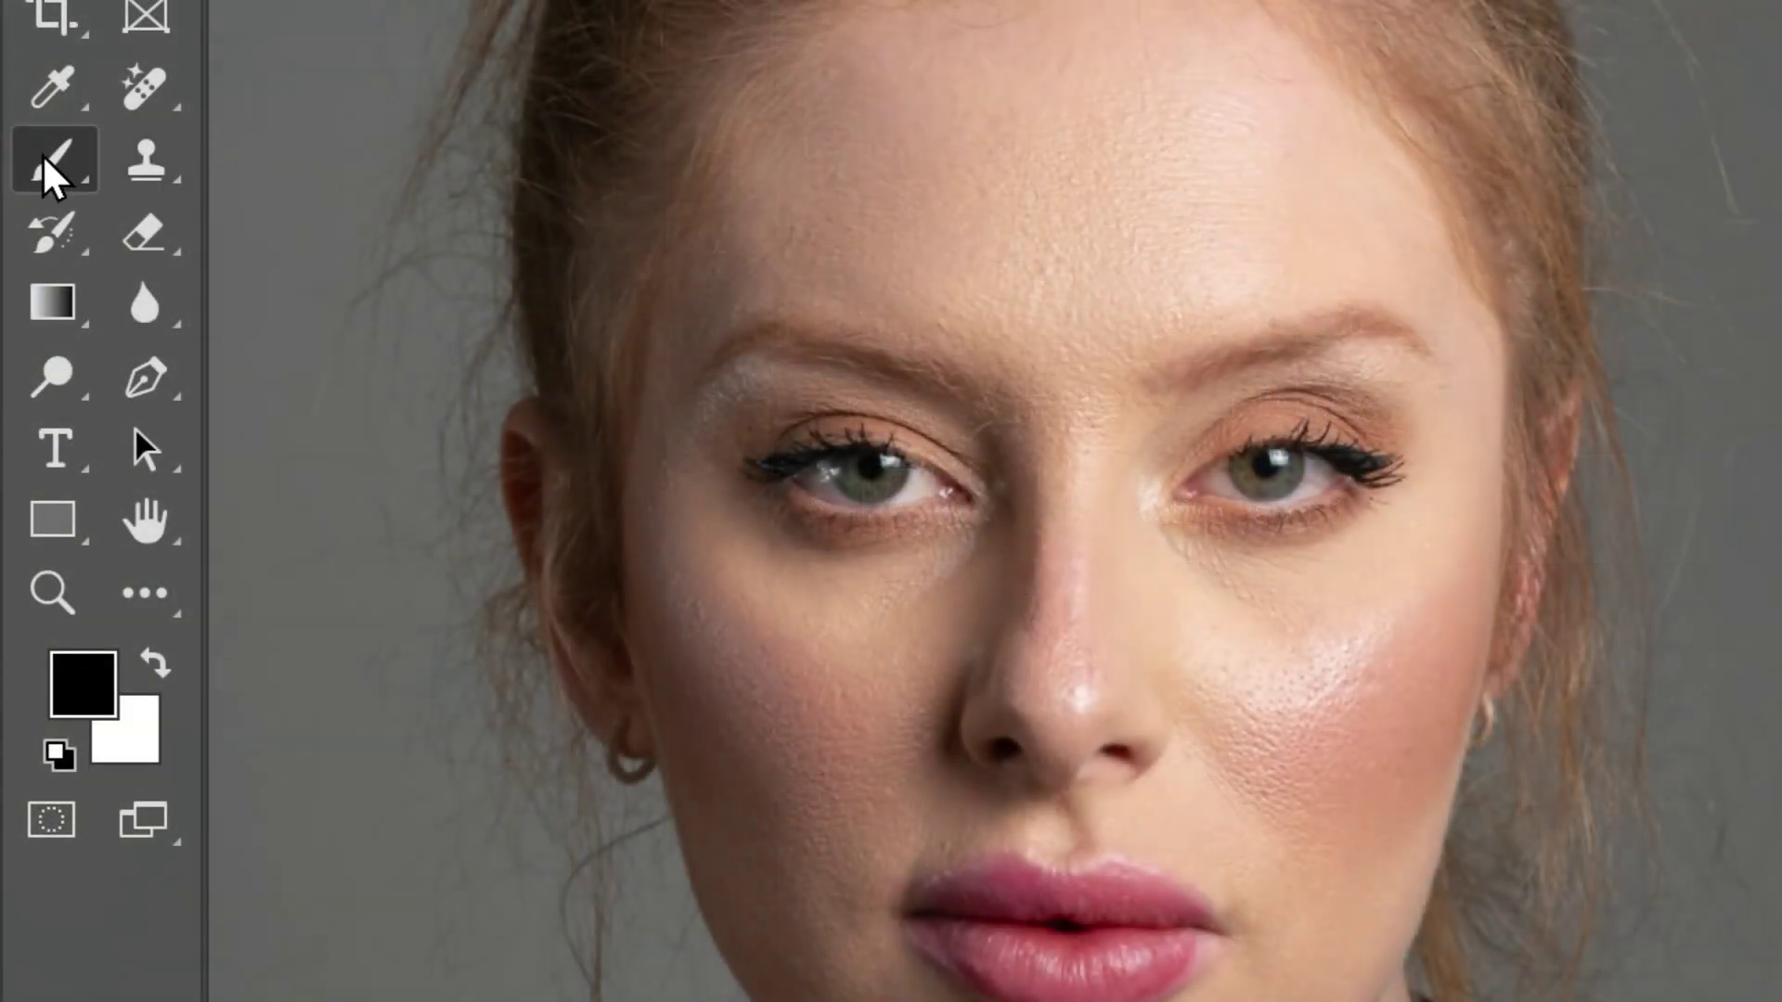
{"action": "right_click", "coordinate": [51, 176]}
{"action": "left_click", "coordinate": [227, 158]}
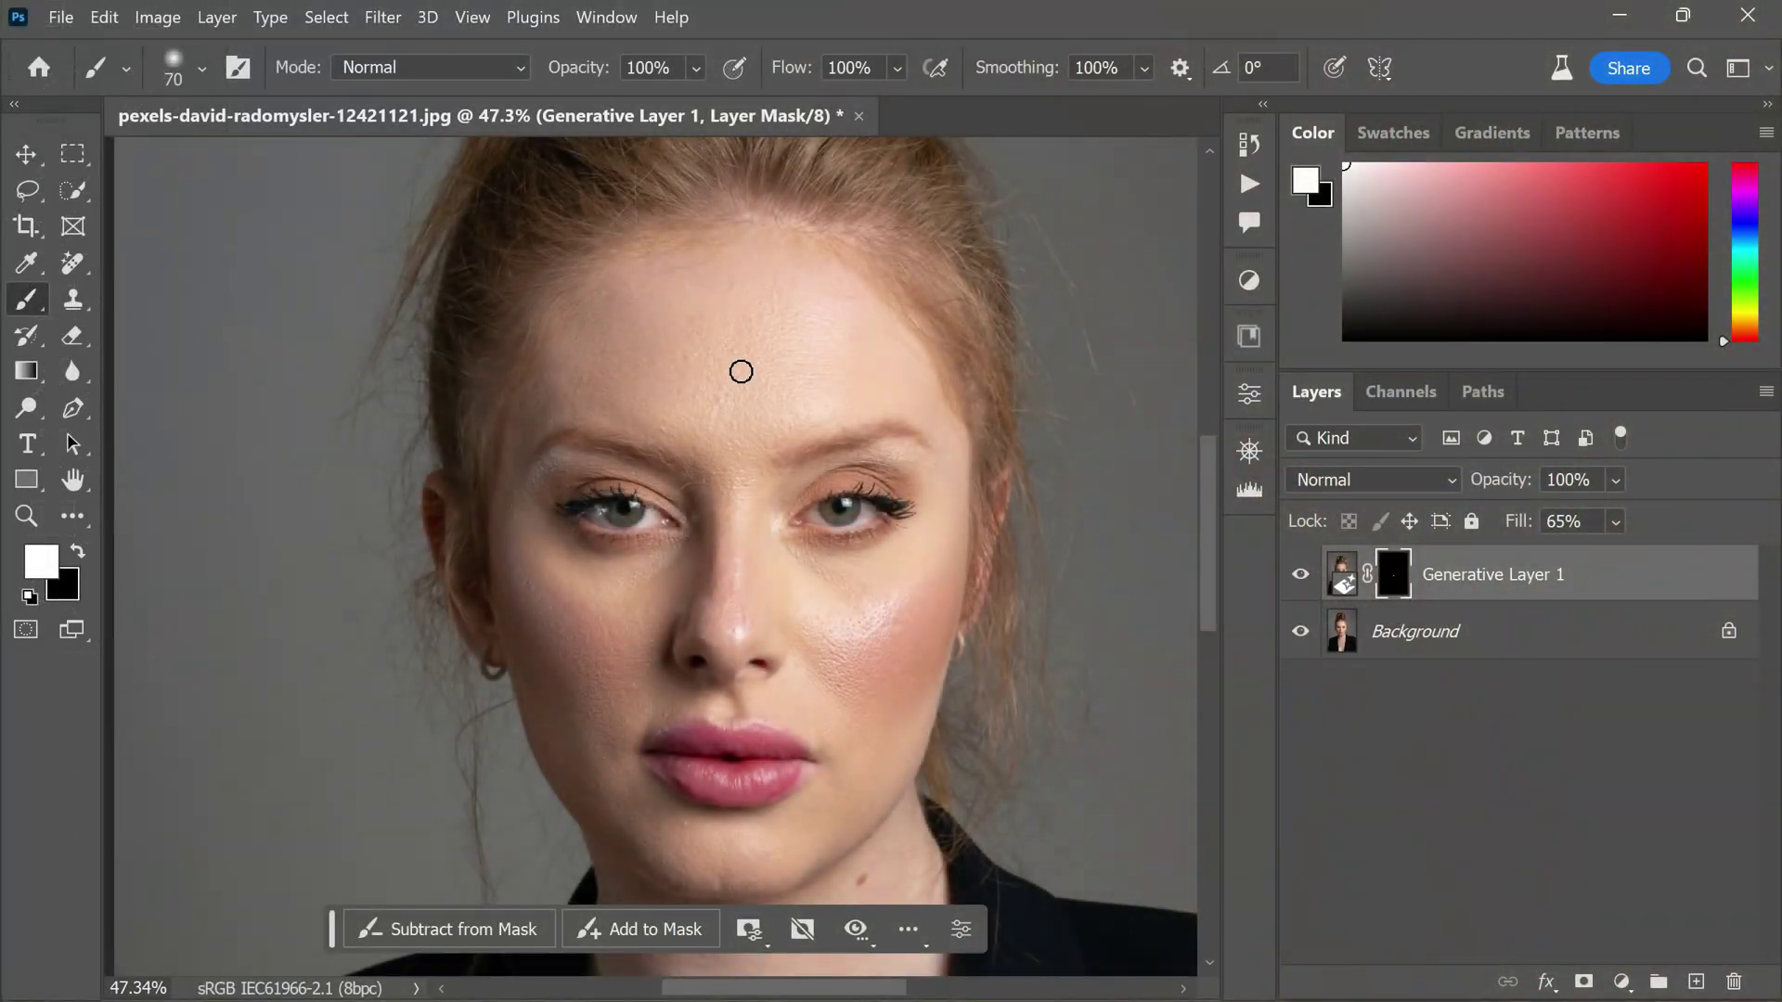
Paint white on the mask over the forehead, nose bridge, right cheek and brow, using 400, 250 and 125 px brushes
{"action": "key", "text": "bracketright"}
{"action": "key", "text": "bracketright"}
{"action": "key", "text": "bracketright"}
{"action": "key", "text": "bracketright"}
{"action": "key", "text": "bracketright"}
{"action": "key", "text": "bracketright"}
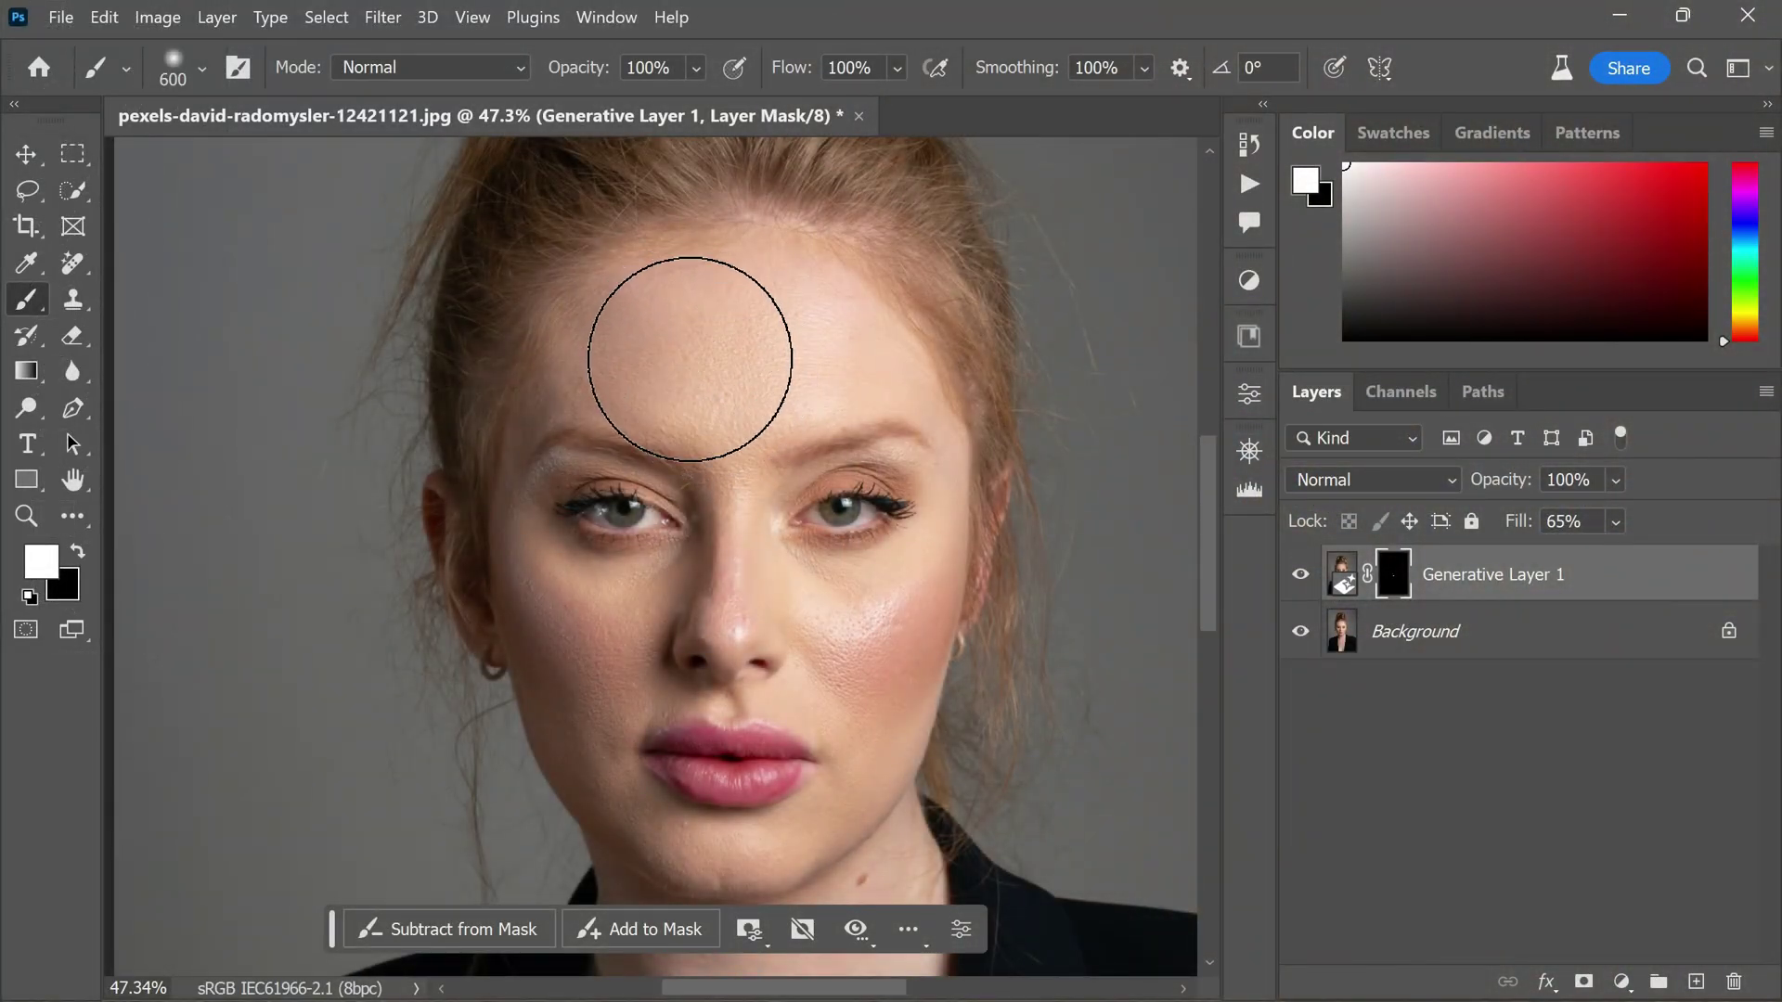
{"action": "key", "text": "bracketleft"}
{"action": "key", "text": "bracketleft"}
{"action": "mouse_move", "coordinate": [605, 350]}
{"action": "left_mouse_down"}
{"action": "mouse_move", "coordinate": [731, 288]}
{"action": "mouse_move", "coordinate": [872, 368]}
{"action": "left_mouse_up"}
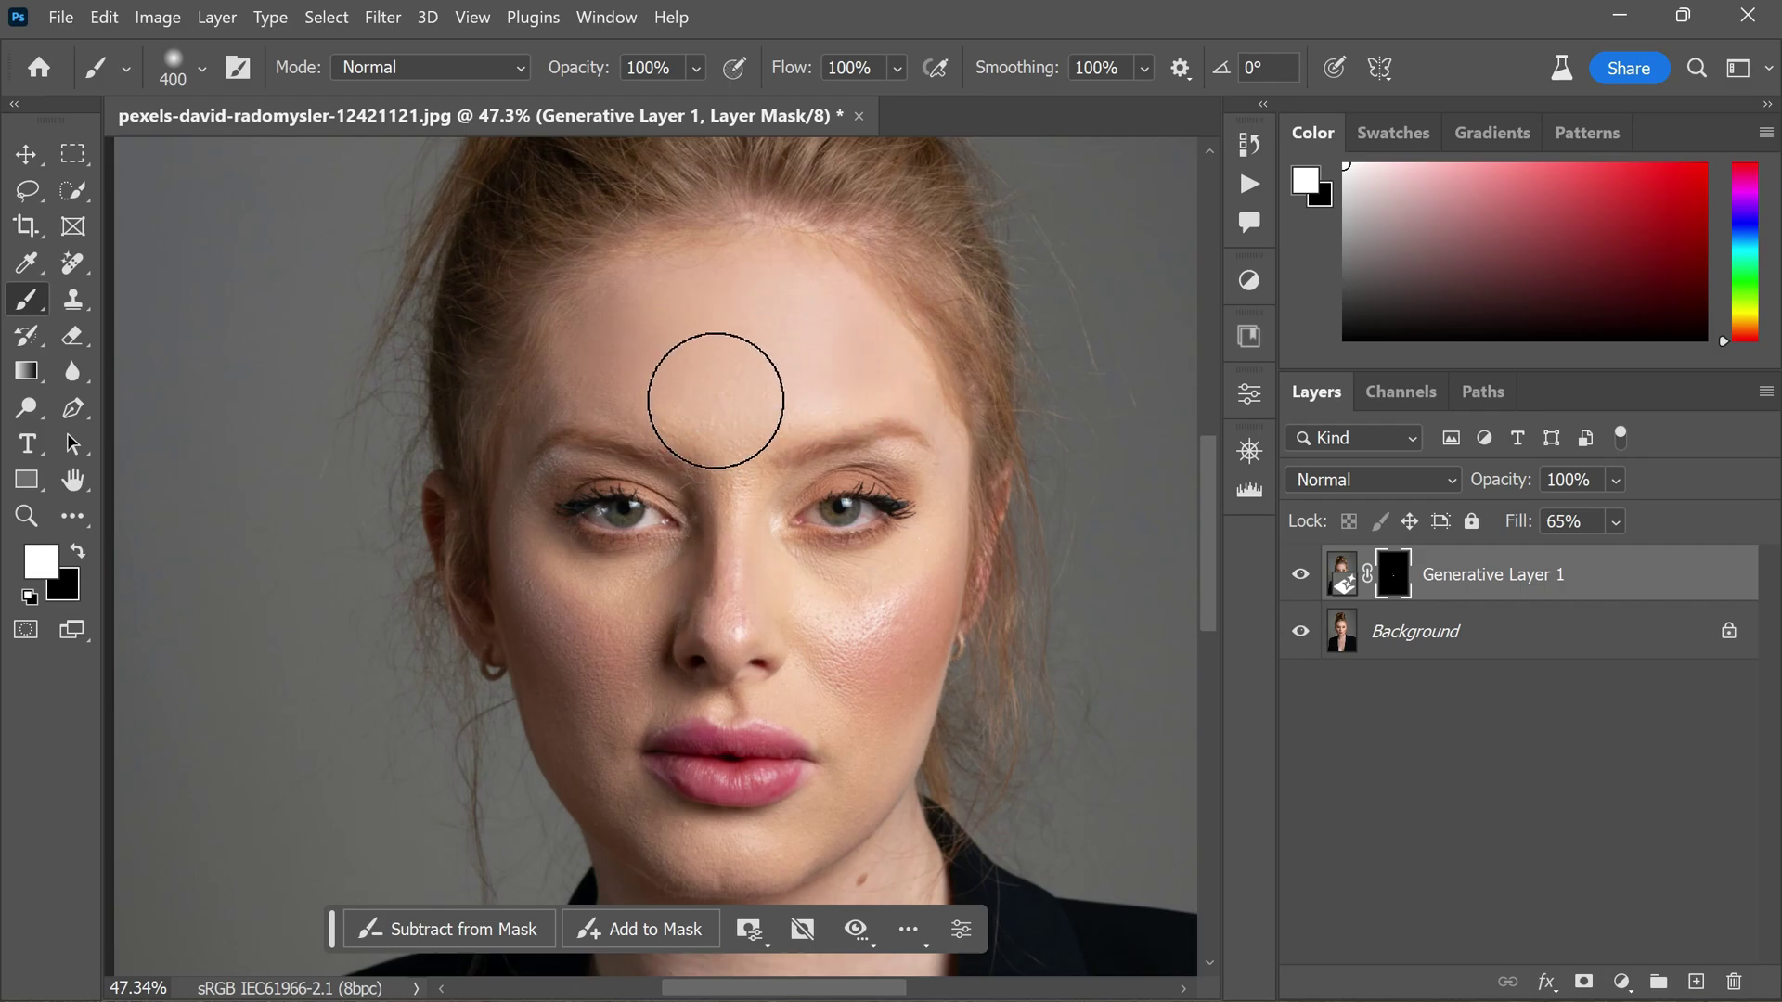
{"action": "key", "text": "bracketleft"}
{"action": "key", "text": "bracketleft"}
{"action": "mouse_move", "coordinate": [730, 461]}
{"action": "left_mouse_down"}
{"action": "mouse_move", "coordinate": [711, 596]}
{"action": "mouse_move", "coordinate": [727, 629]}
{"action": "mouse_move", "coordinate": [854, 596]}
{"action": "mouse_move", "coordinate": [856, 568]}
{"action": "mouse_move", "coordinate": [908, 579]}
{"action": "mouse_move", "coordinate": [910, 623]}
{"action": "mouse_move", "coordinate": [843, 654]}
{"action": "mouse_move", "coordinate": [828, 626]}
{"action": "mouse_move", "coordinate": [873, 758]}
{"action": "mouse_move", "coordinate": [862, 624]}
{"action": "mouse_move", "coordinate": [885, 594]}
{"action": "mouse_move", "coordinate": [818, 573]}
{"action": "mouse_move", "coordinate": [915, 576]}
{"action": "mouse_move", "coordinate": [762, 476]}
{"action": "mouse_move", "coordinate": [771, 421]}
{"action": "mouse_move", "coordinate": [810, 408]}
{"action": "mouse_move", "coordinate": [688, 399]}
{"action": "mouse_move", "coordinate": [730, 460]}
{"action": "mouse_move", "coordinate": [680, 605]}
{"action": "mouse_move", "coordinate": [599, 632]}
{"action": "mouse_move", "coordinate": [536, 577]}
{"action": "mouse_move", "coordinate": [625, 650]}
{"action": "mouse_move", "coordinate": [575, 656]}
{"action": "mouse_move", "coordinate": [604, 775]}
{"action": "mouse_move", "coordinate": [637, 807]}
{"action": "mouse_move", "coordinate": [714, 855]}
{"action": "mouse_move", "coordinate": [792, 838]}
{"action": "mouse_move", "coordinate": [856, 784]}
{"action": "mouse_move", "coordinate": [877, 730]}
{"action": "mouse_move", "coordinate": [838, 702]}
{"action": "mouse_move", "coordinate": [883, 663]}
{"action": "mouse_move", "coordinate": [865, 685]}
{"action": "mouse_move", "coordinate": [895, 593]}
{"action": "left_mouse_up"}
{"action": "scroll", "coordinate": [724, 325], "scroll_direction": "down", "scroll_amount": 2}
{"action": "scroll", "coordinate": [724, 325], "scroll_direction": "down", "scroll_amount": 2}
{"action": "scroll", "coordinate": [581, 282], "scroll_direction": "up", "scroll_amount": 4}
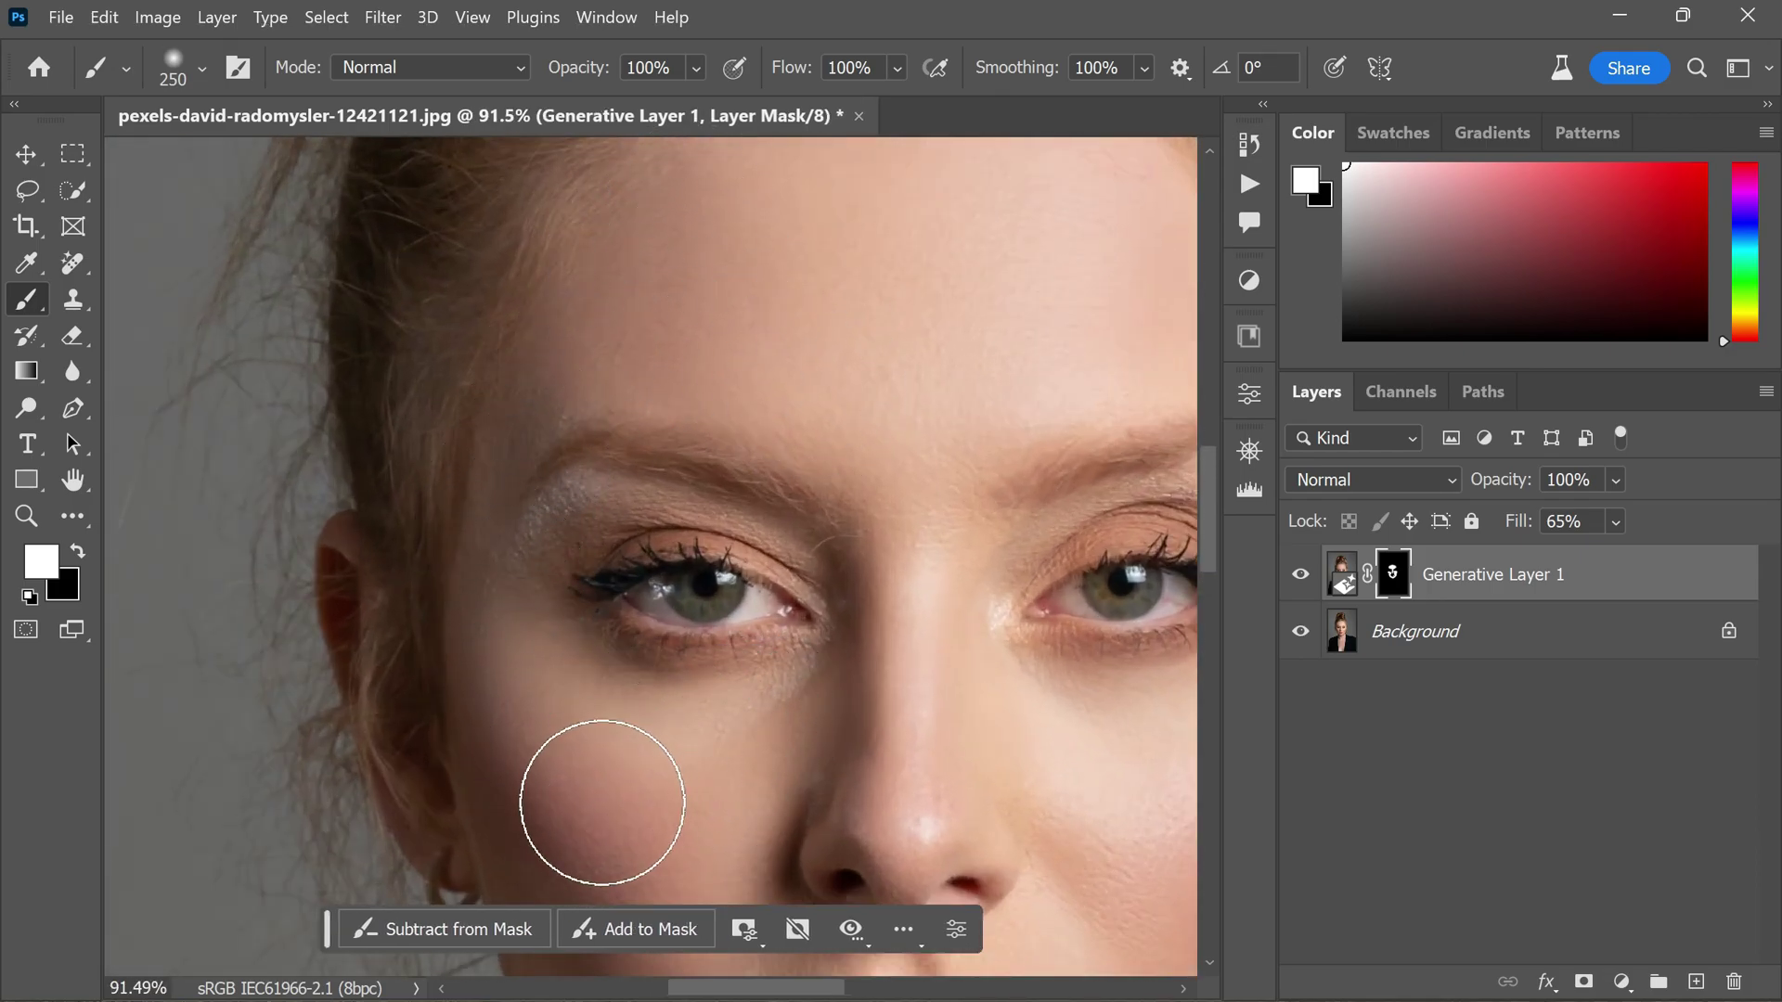
{"action": "key", "text": "bracketleft"}
{"action": "key", "text": "bracketleft"}
{"action": "key", "text": "bracketleft"}
{"action": "key", "text": "bracketleft"}
{"action": "mouse_move", "coordinate": [496, 466]}
{"action": "left_mouse_down"}
{"action": "mouse_move", "coordinate": [481, 550]}
{"action": "mouse_move", "coordinate": [528, 584]}
{"action": "mouse_move", "coordinate": [555, 513]}
{"action": "mouse_move", "coordinate": [544, 527]}
{"action": "mouse_move", "coordinate": [698, 519]}
{"action": "mouse_move", "coordinate": [806, 562]}
{"action": "left_mouse_up"}
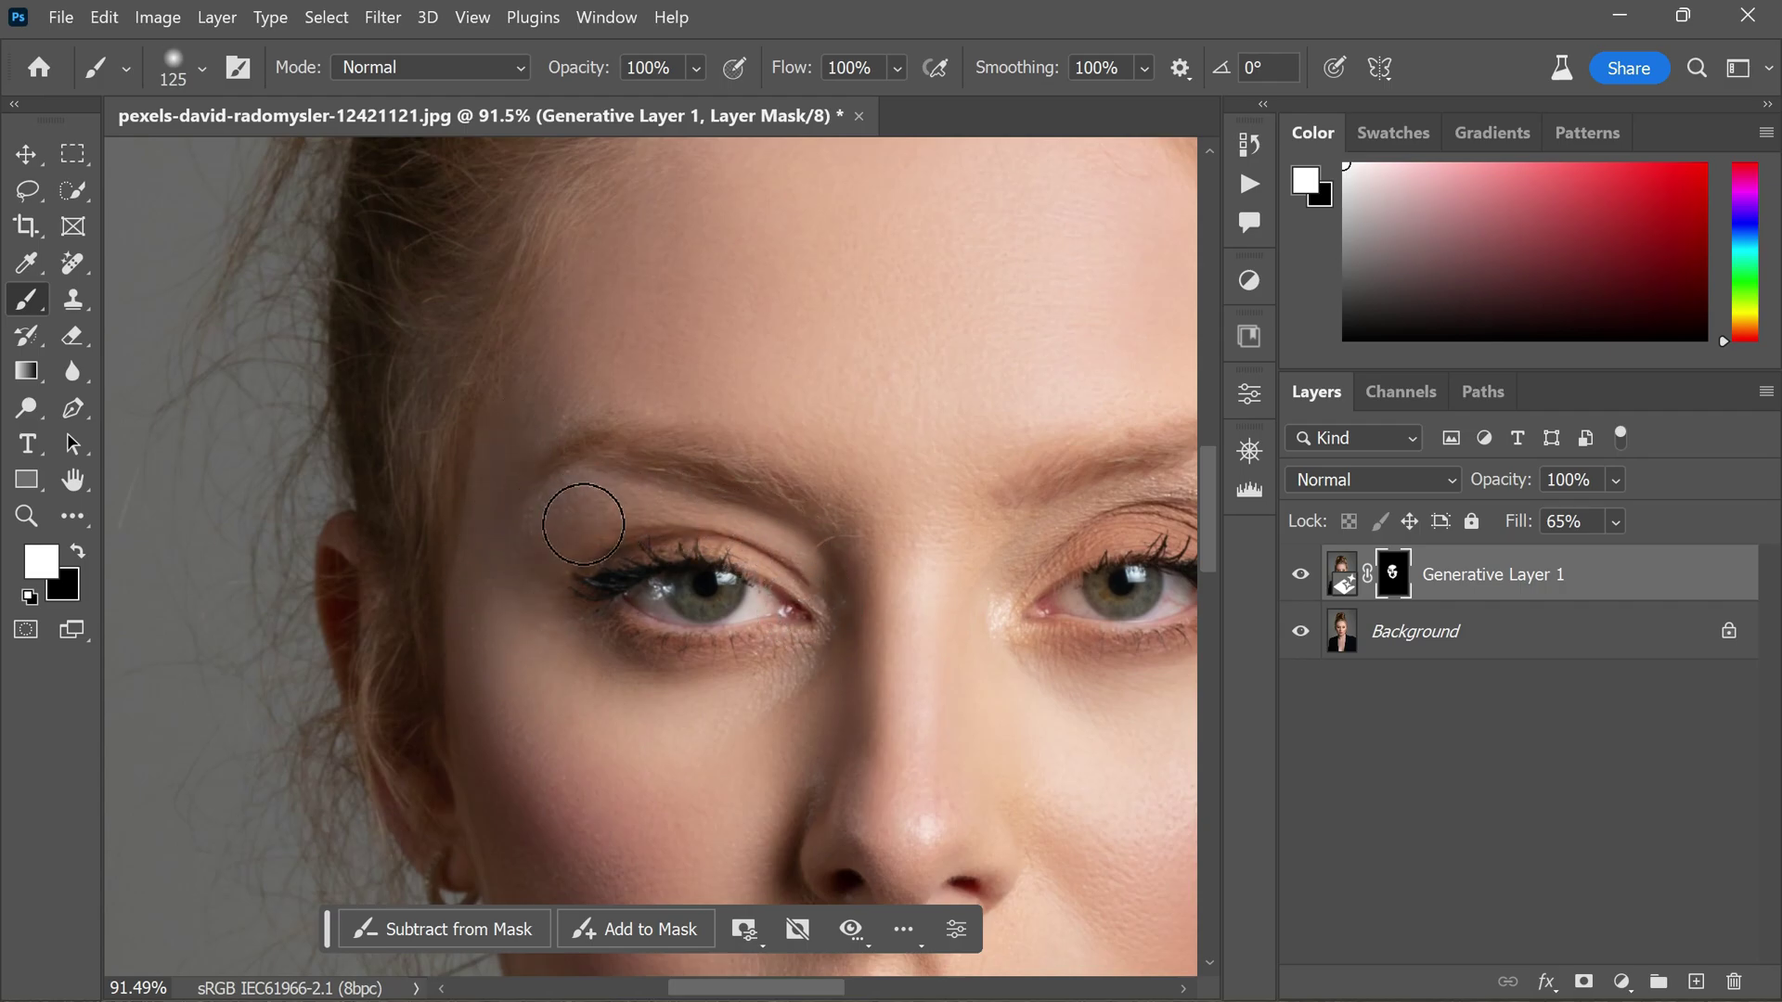
With a 500 px brush, paint white over the neck and chest on the mask
{"action": "scroll", "coordinate": [729, 524], "scroll_direction": "up", "scroll_amount": 2}
{"action": "scroll", "coordinate": [728, 525], "scroll_direction": "up", "scroll_amount": 1}
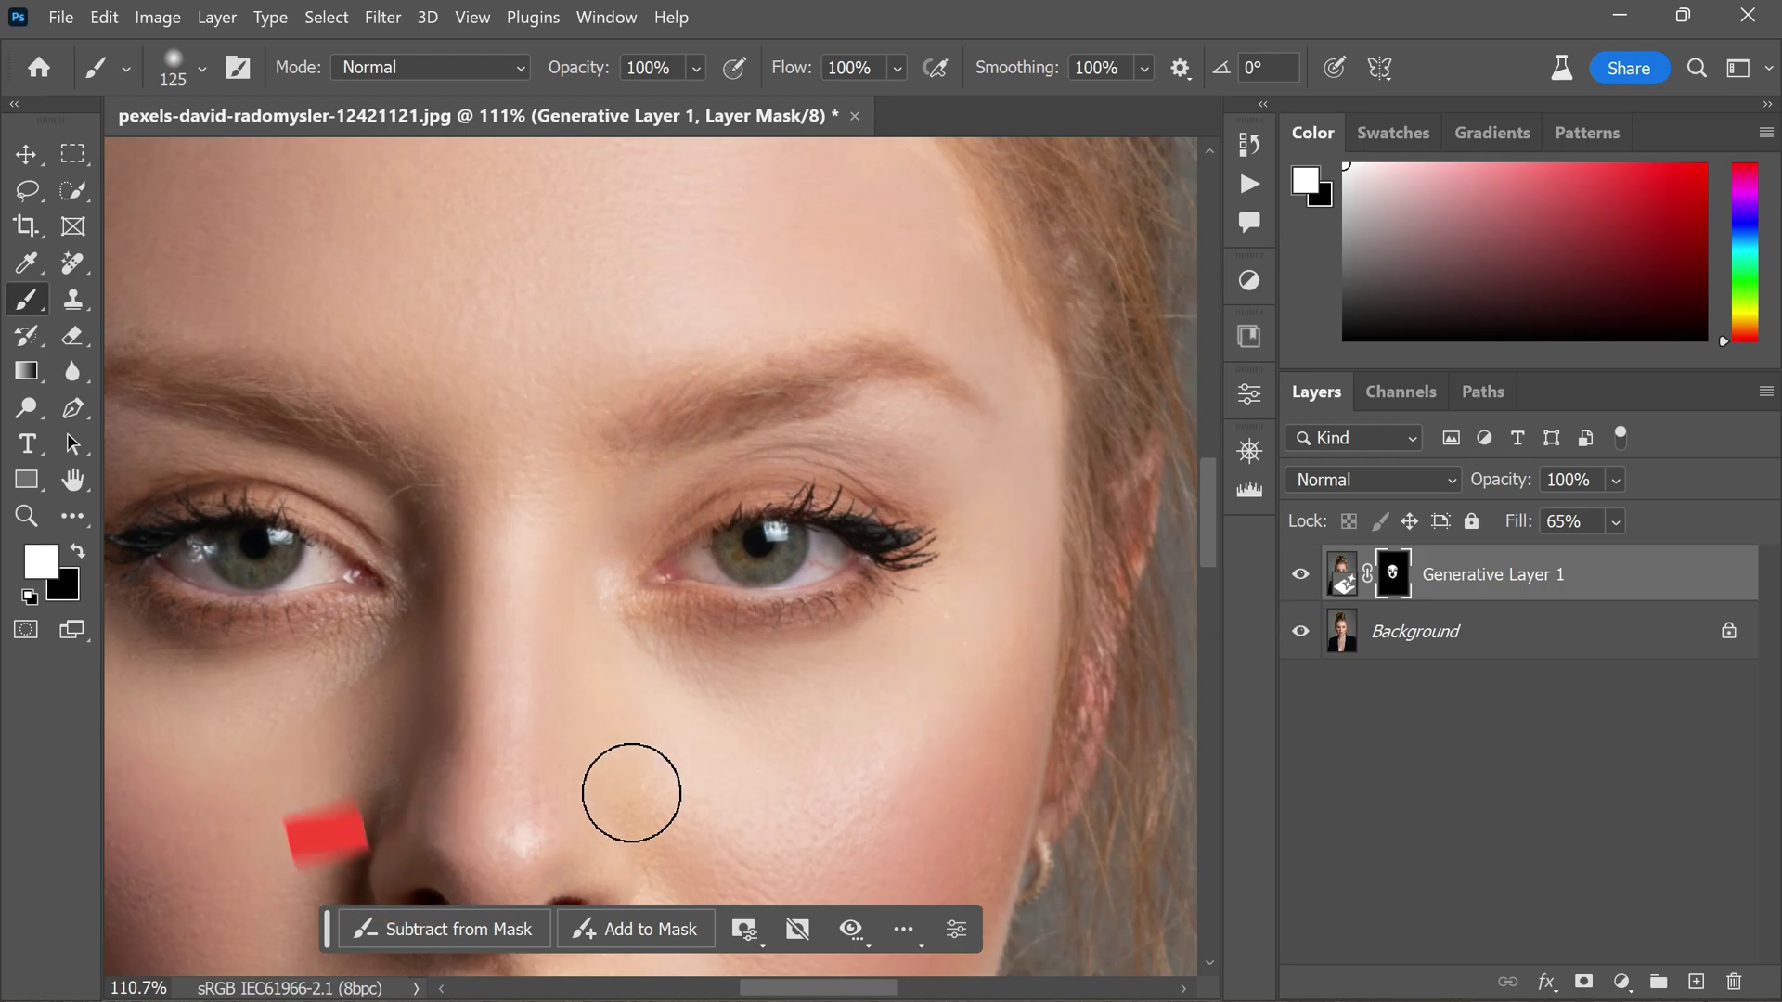
{"action": "scroll", "coordinate": [847, 497], "scroll_direction": "down", "scroll_amount": 3}
{"action": "scroll", "coordinate": [610, 675], "scroll_direction": "up", "scroll_amount": 3}
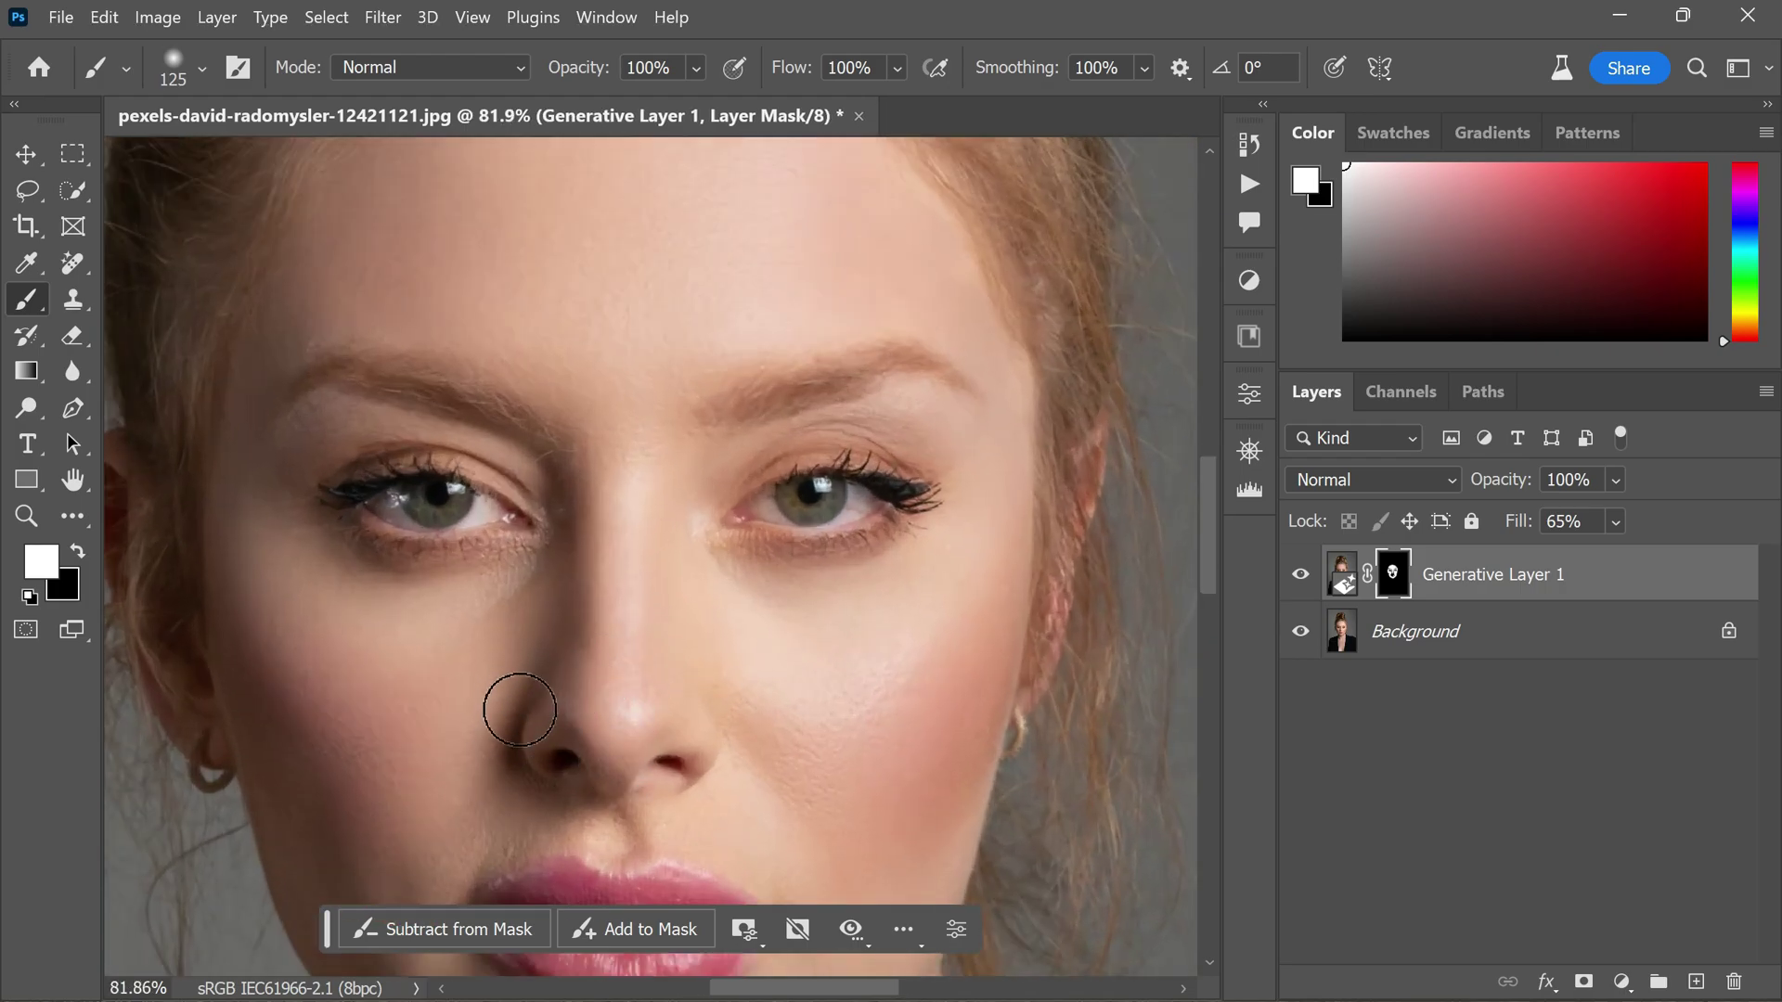
{"action": "scroll", "coordinate": [743, 575], "scroll_direction": "down", "scroll_amount": 5}
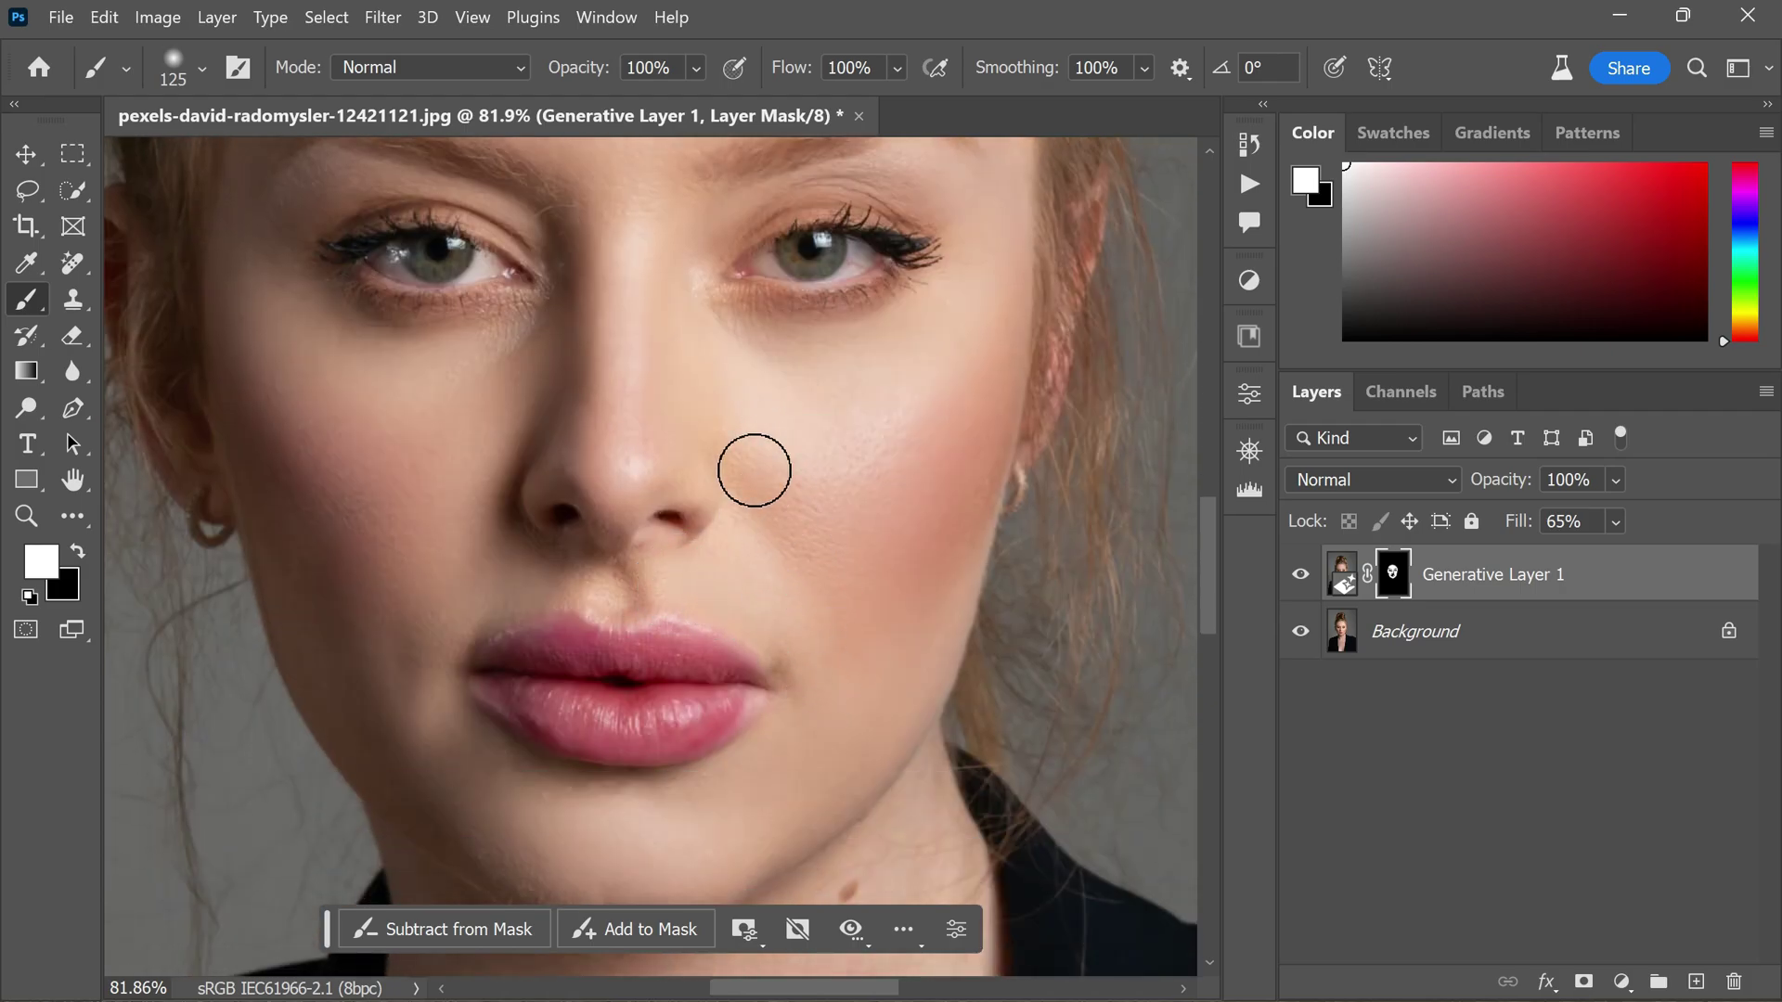
{"action": "scroll", "coordinate": [656, 649], "scroll_direction": "down", "scroll_amount": 2}
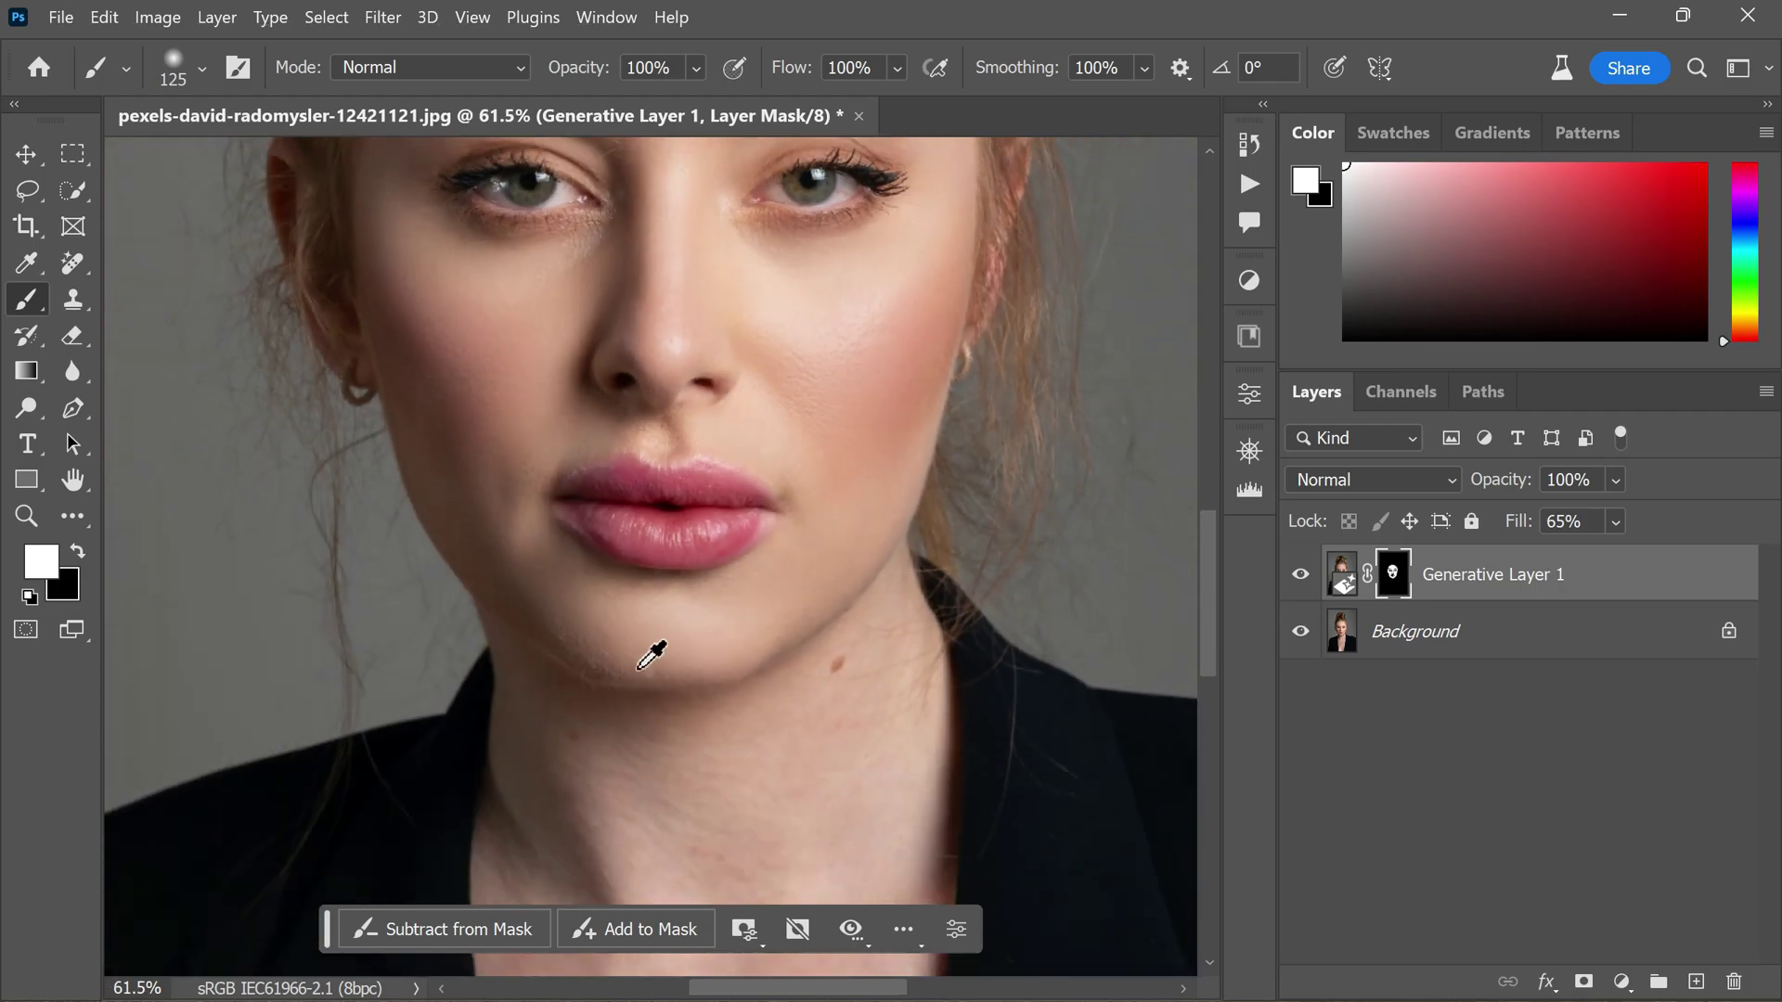
{"action": "scroll", "coordinate": [637, 629], "scroll_direction": "up", "scroll_amount": 2}
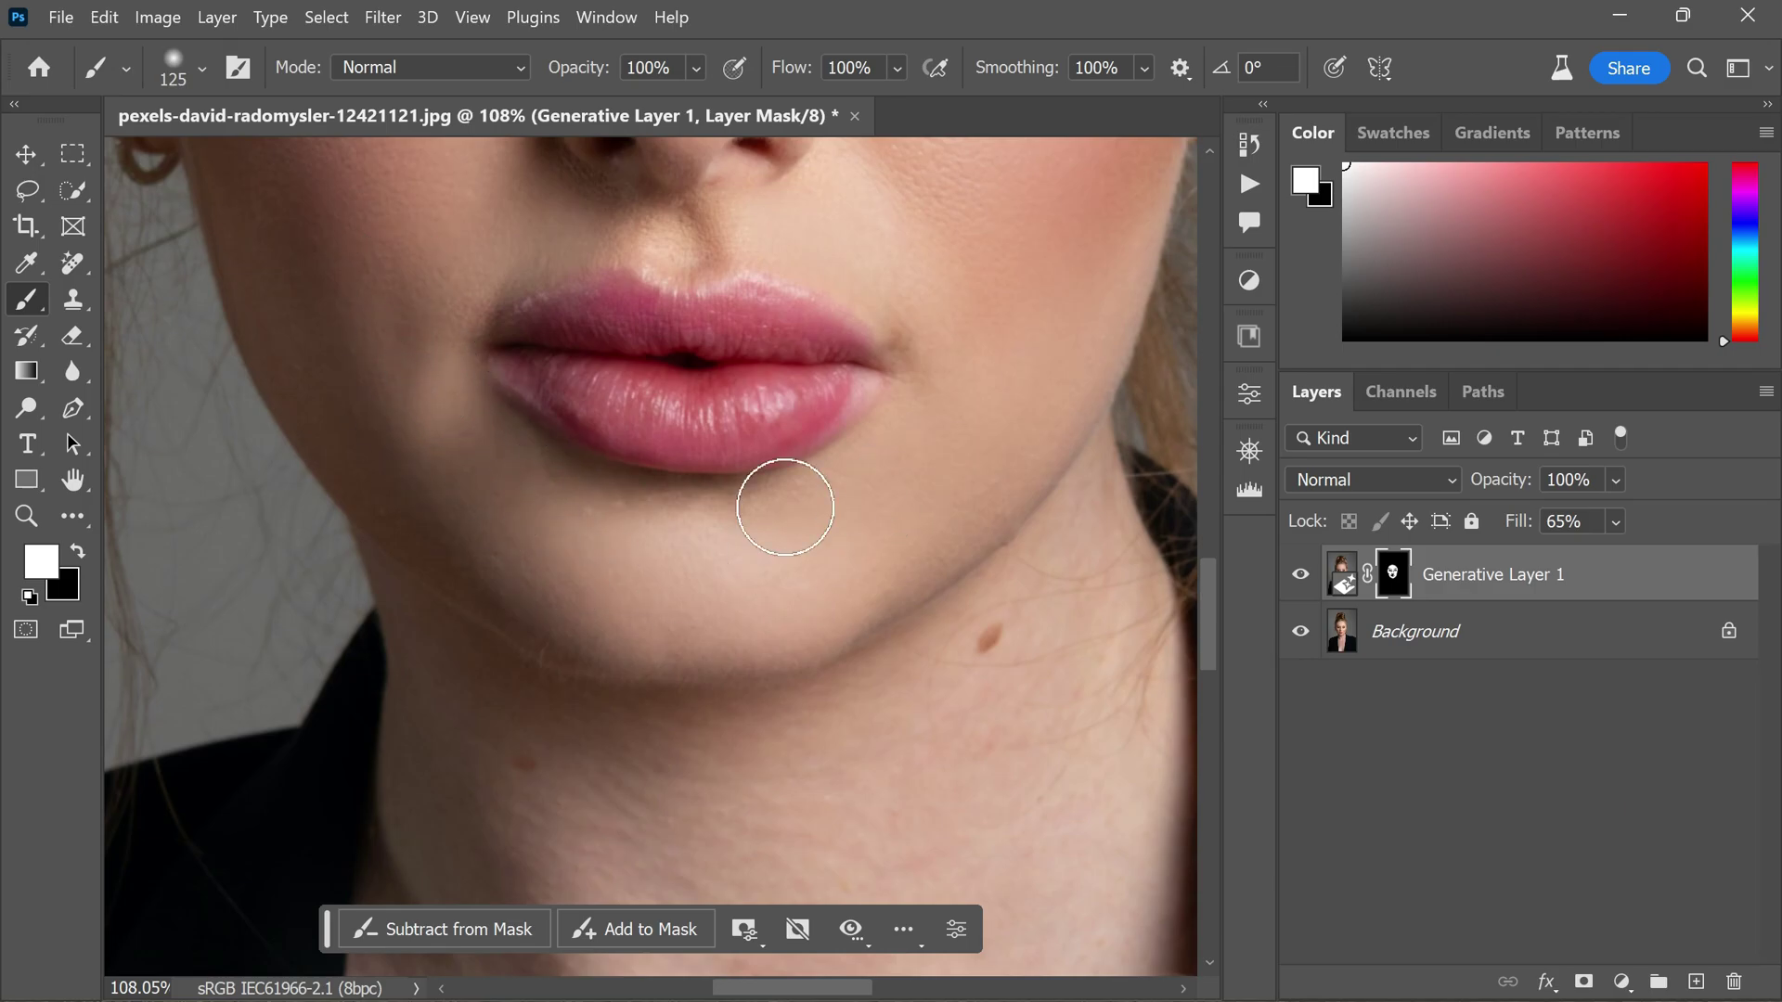
{"action": "scroll", "coordinate": [928, 483], "scroll_direction": "down", "scroll_amount": 5}
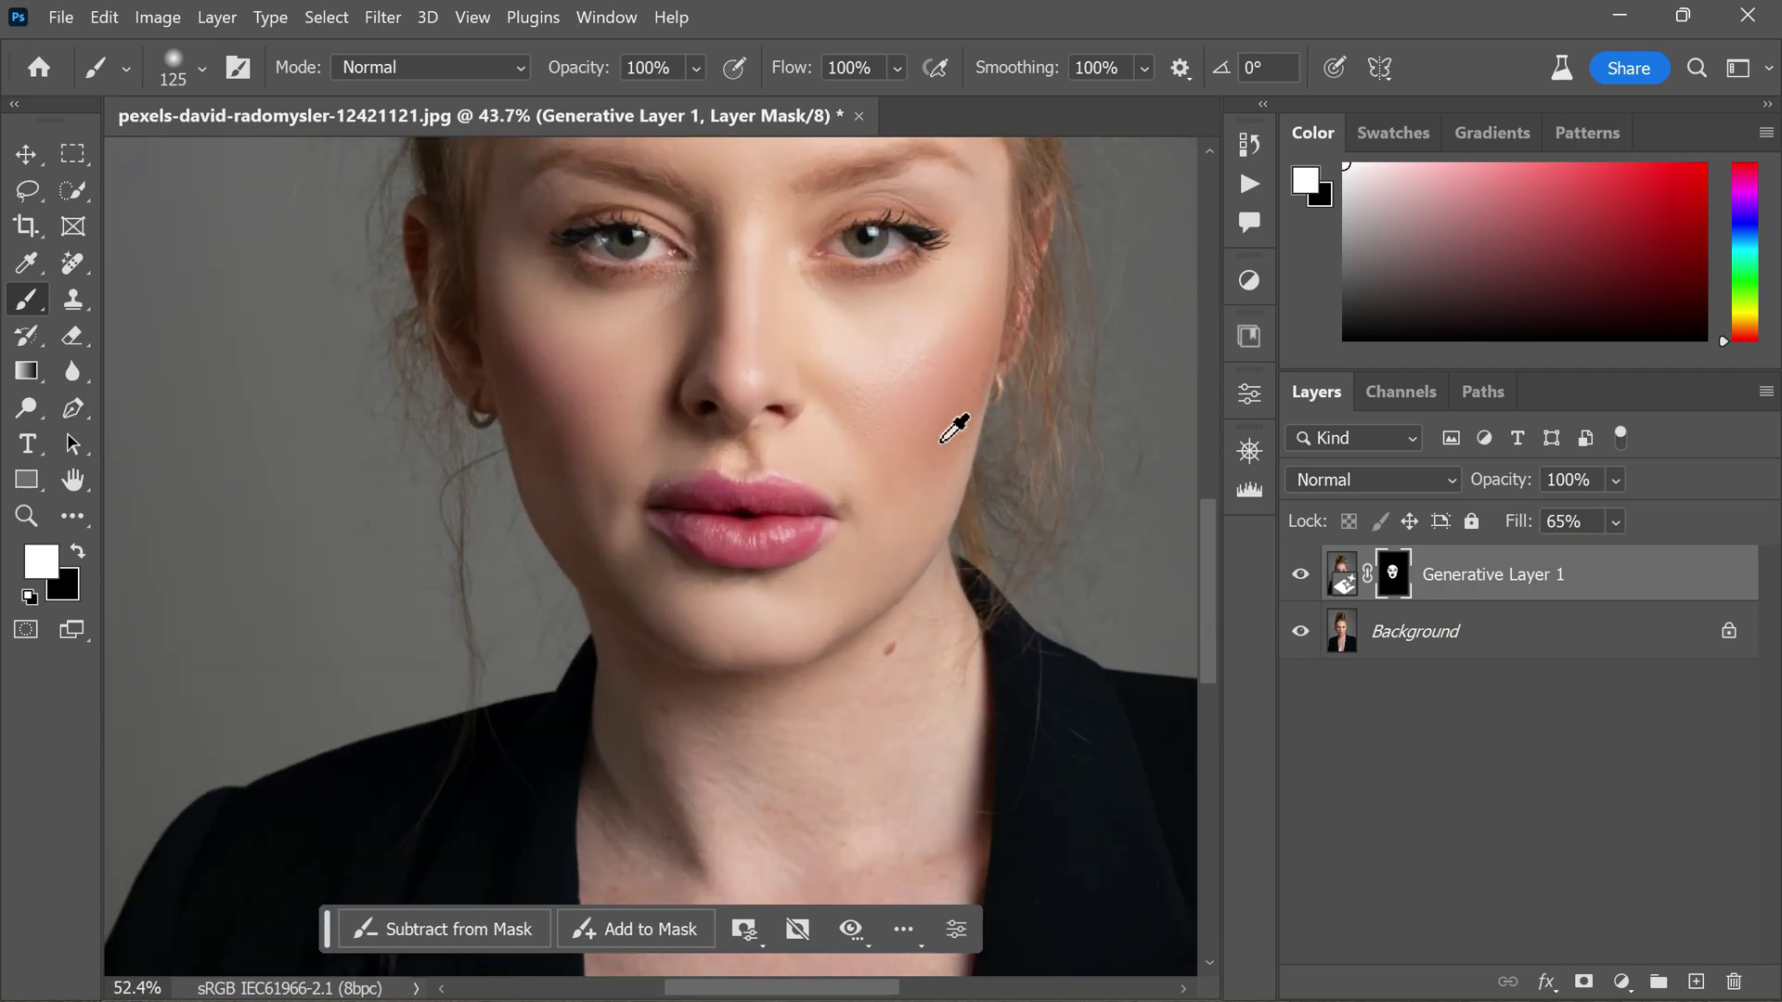
{"action": "scroll", "coordinate": [779, 379], "scroll_direction": "up", "scroll_amount": 1}
{"action": "scroll", "coordinate": [725, 510], "scroll_direction": "down", "scroll_amount": 2}
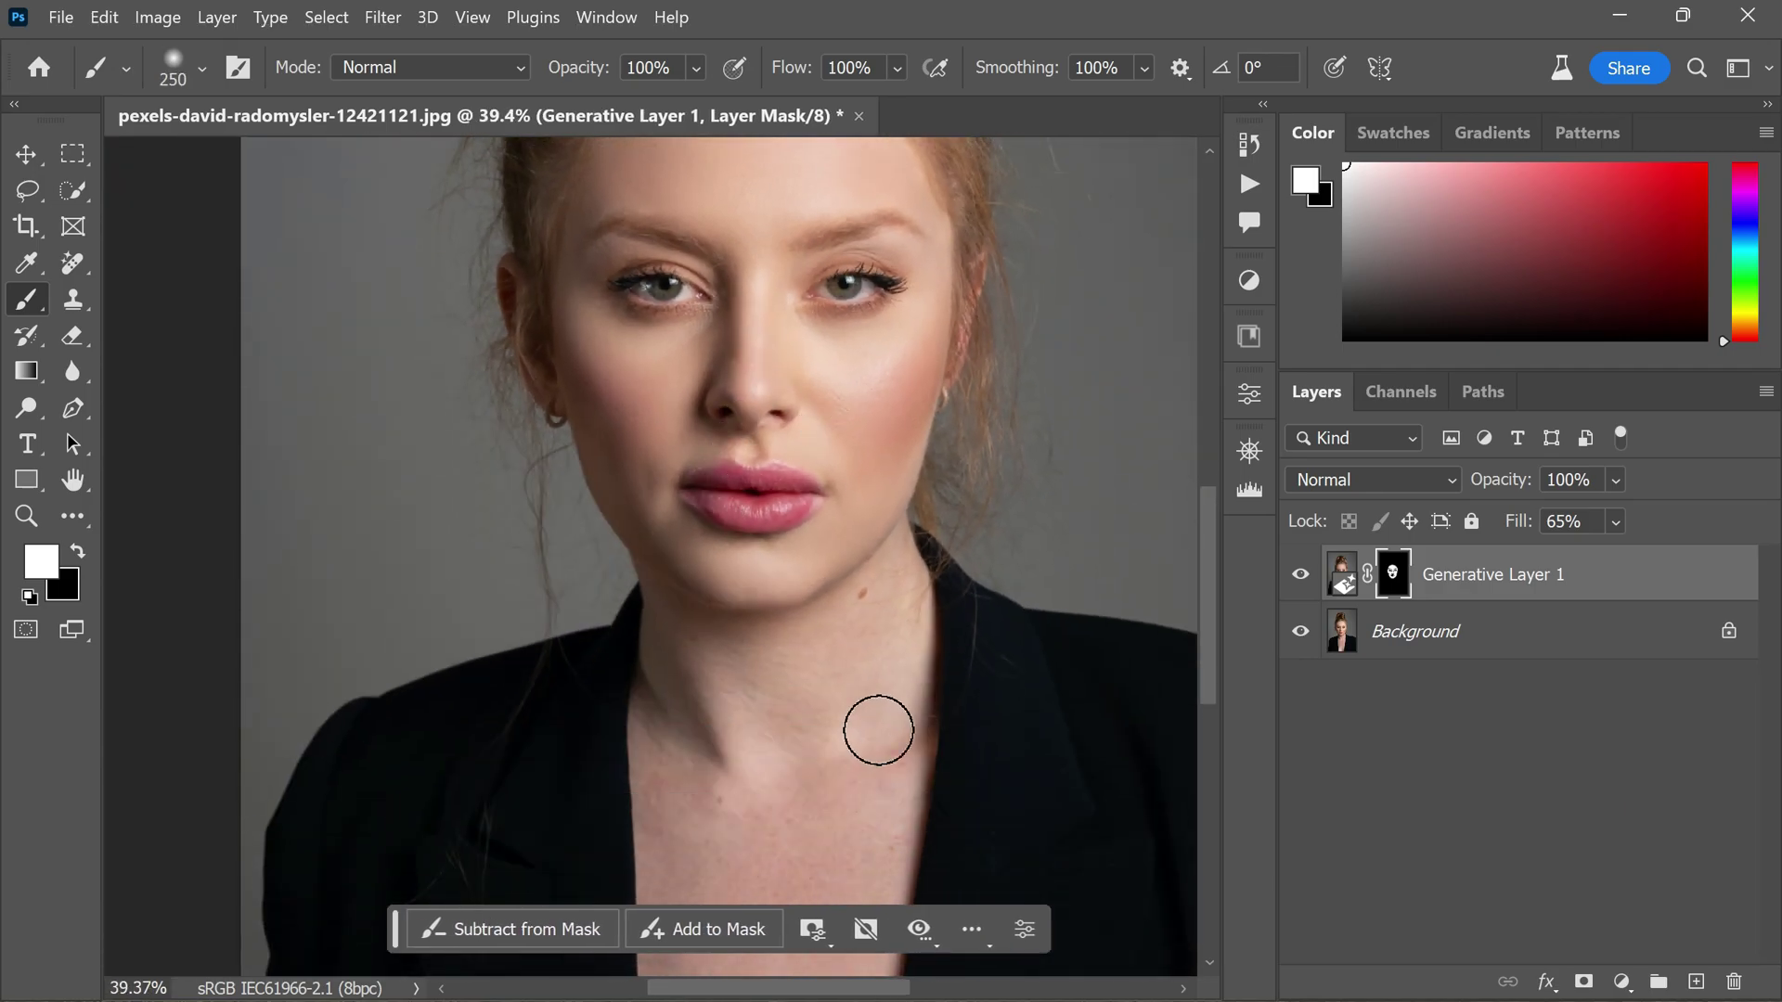
{"action": "key", "text": "bracketright"}
{"action": "key", "text": "bracketright"}
{"action": "key", "text": "bracketright"}
{"action": "scroll", "coordinate": [878, 731], "scroll_direction": "down", "scroll_amount": 6}
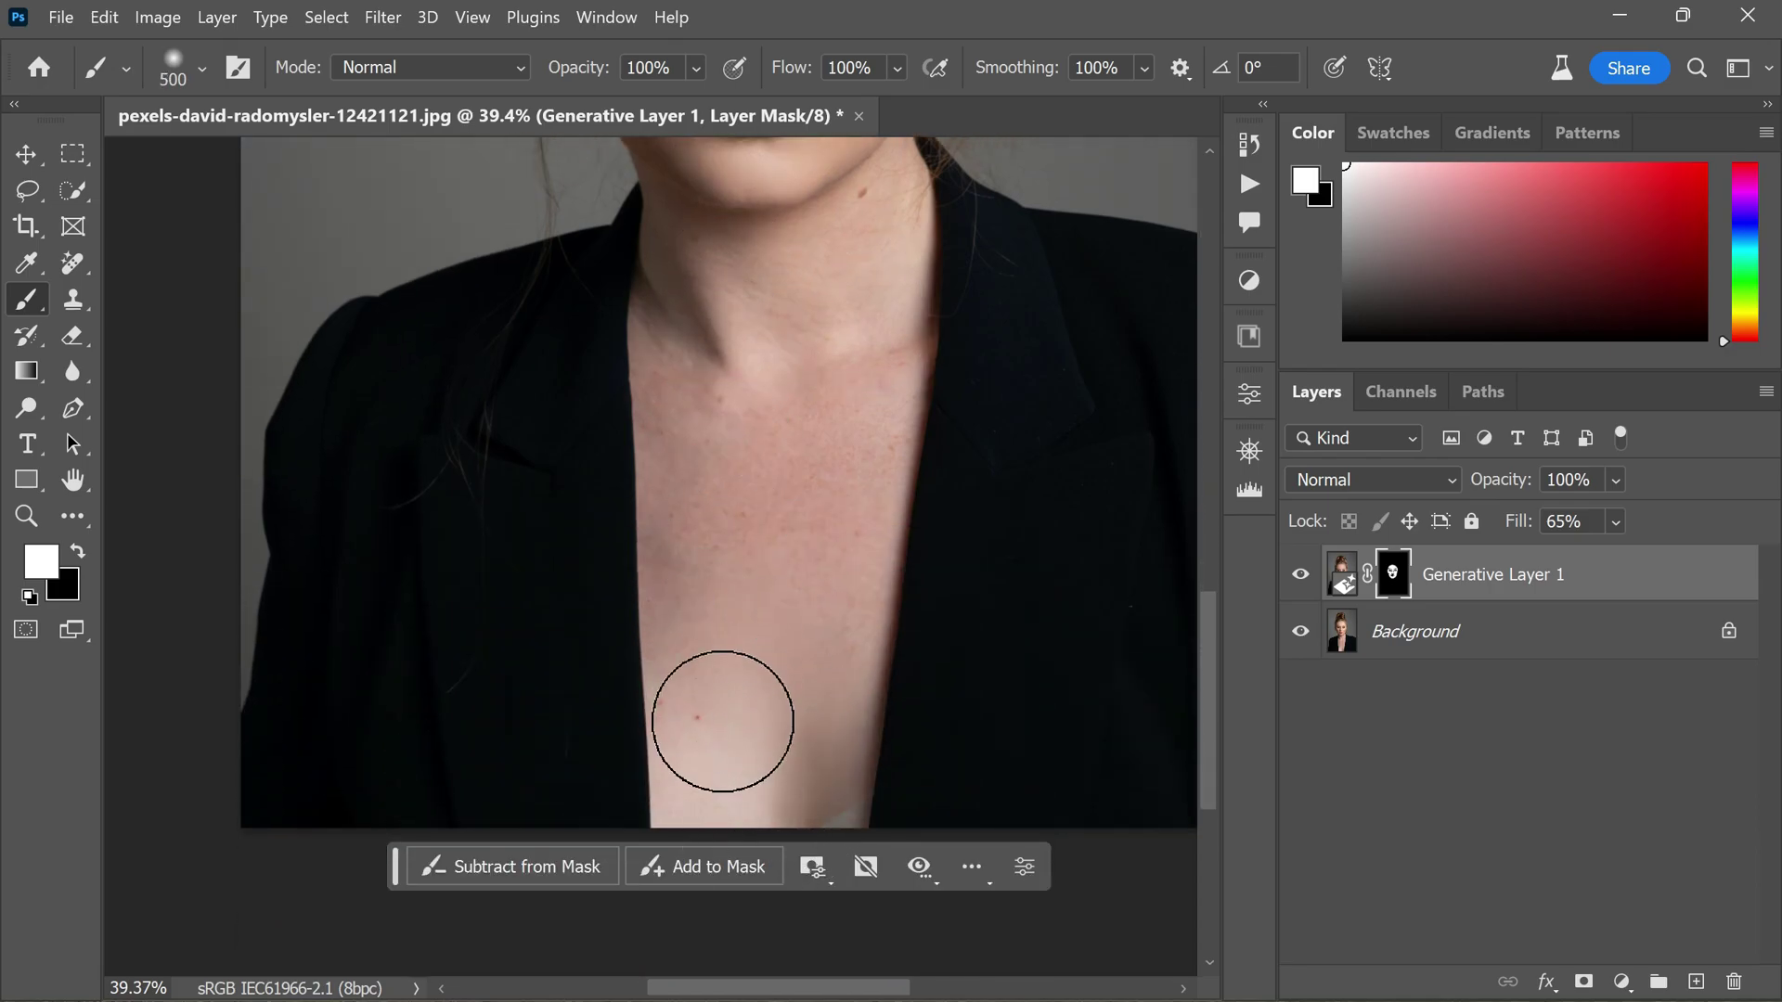
{"action": "mouse_move", "coordinate": [722, 721]}
{"action": "left_mouse_down"}
{"action": "mouse_move", "coordinate": [712, 641]}
{"action": "mouse_move", "coordinate": [697, 678]}
{"action": "mouse_move", "coordinate": [683, 505]}
{"action": "mouse_move", "coordinate": [676, 297]}
{"action": "left_mouse_up"}
{"action": "scroll", "coordinate": [677, 390], "scroll_direction": "up", "scroll_amount": 1}
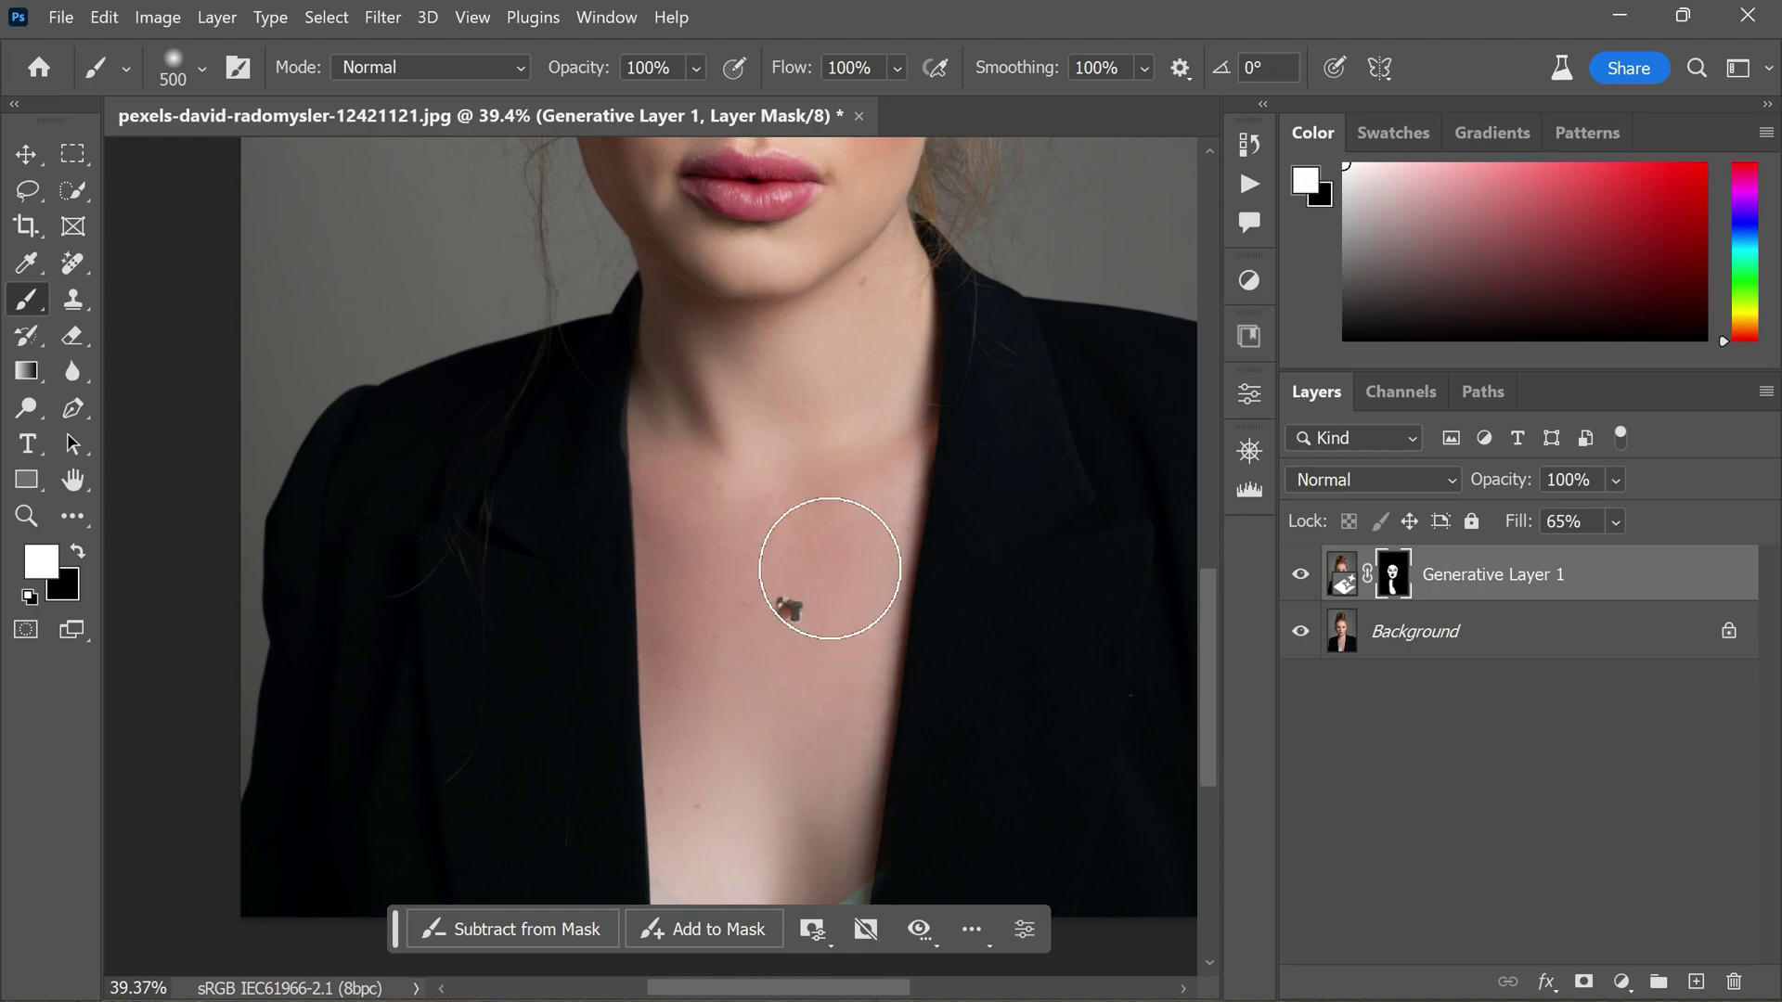
{"action": "scroll", "coordinate": [816, 581], "scroll_direction": "up", "scroll_amount": 6}
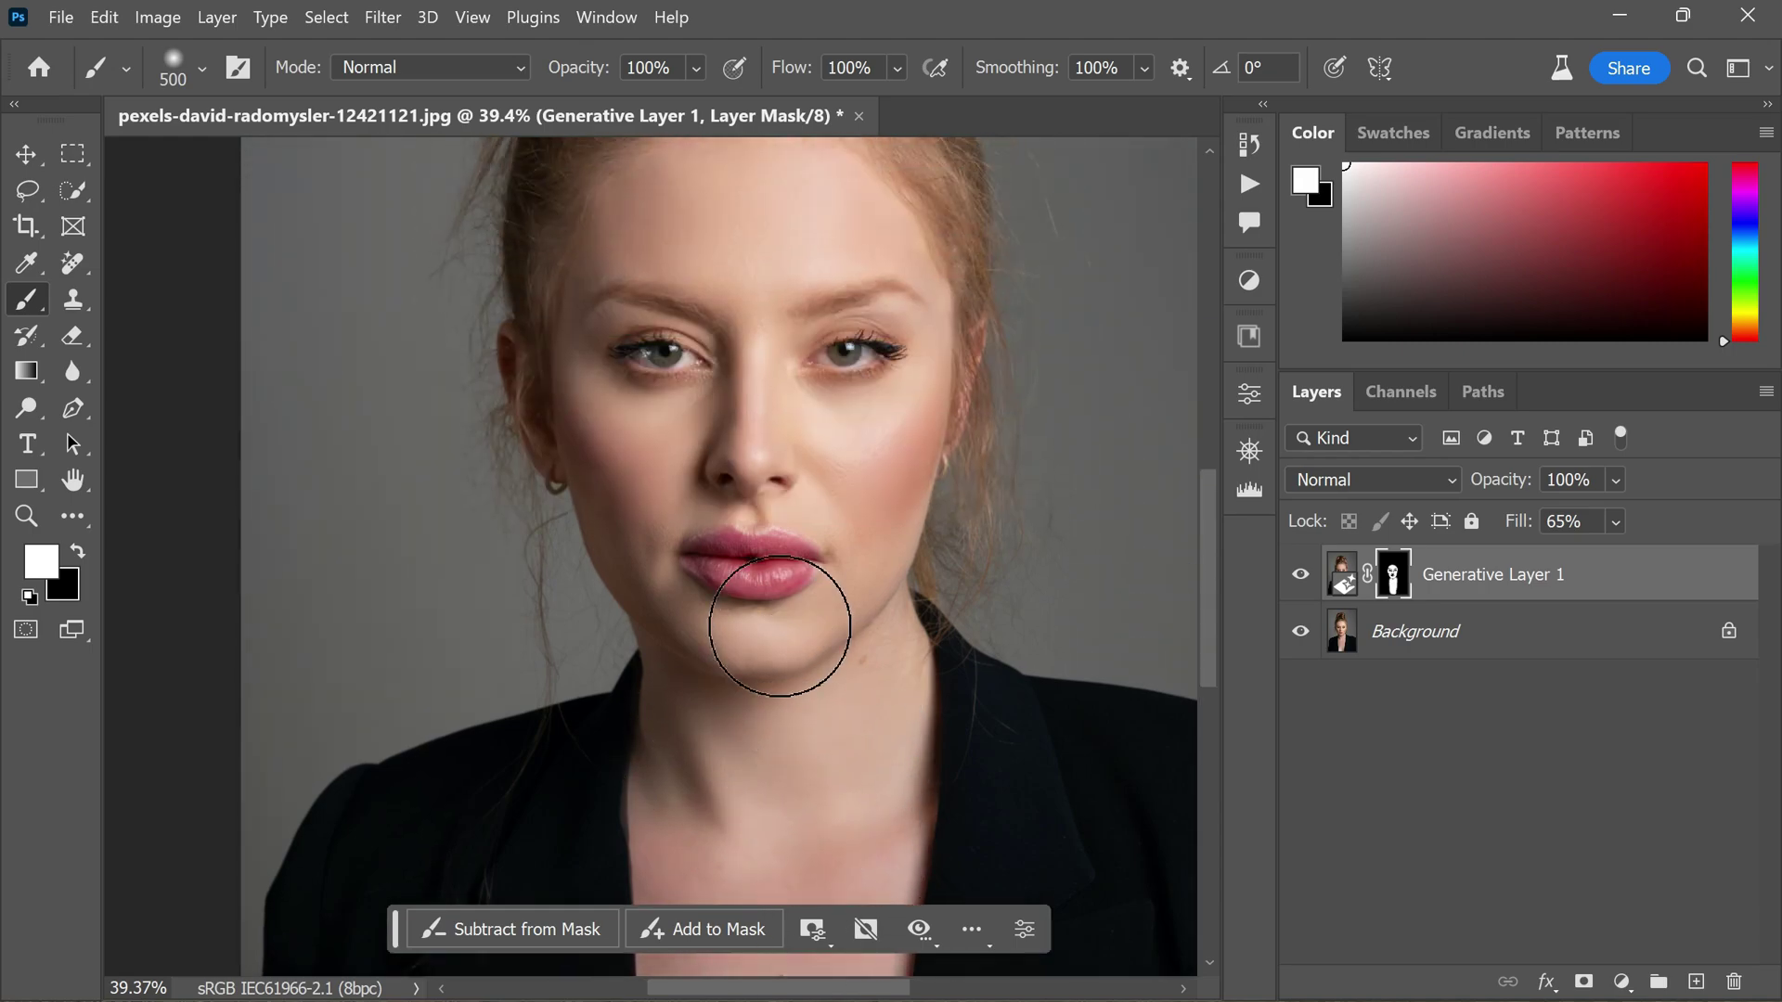
{"action": "scroll", "coordinate": [780, 622], "scroll_direction": "up", "scroll_amount": 1}
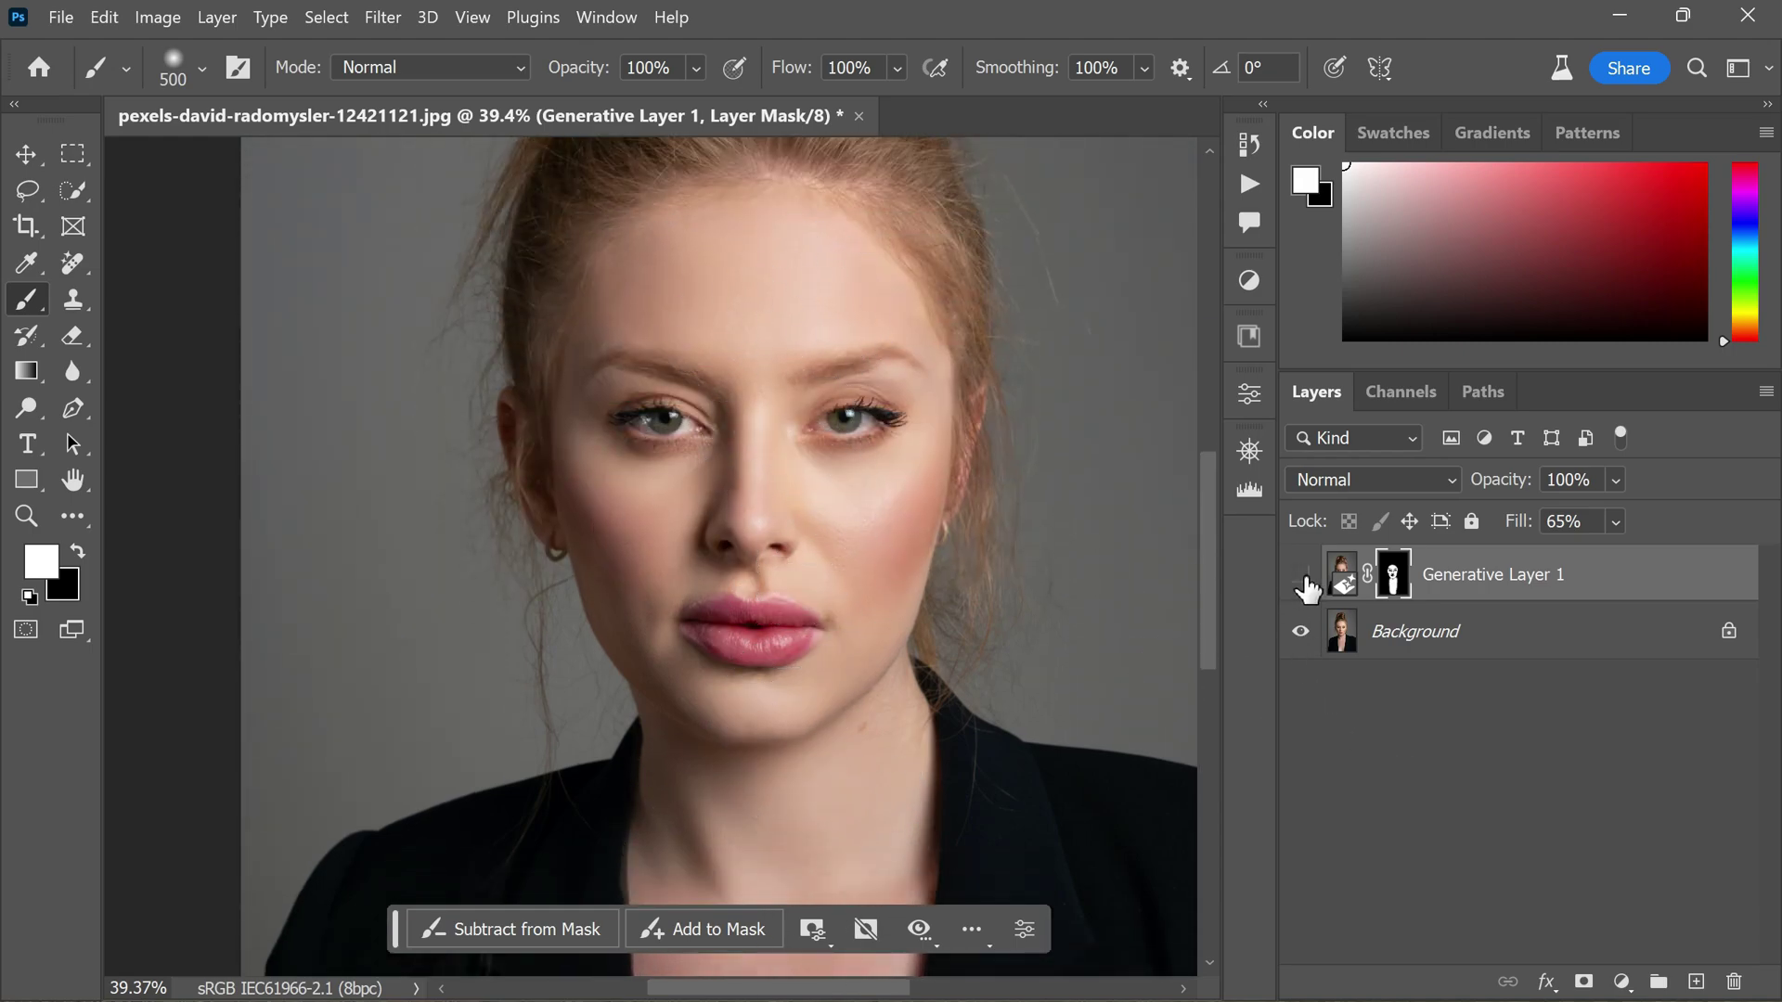
Toggle Generative Layer 1's visibility to compare the skin before and after smoothing
{"action": "left_click", "coordinate": [1303, 578]}
{"action": "left_click", "coordinate": [1303, 580]}
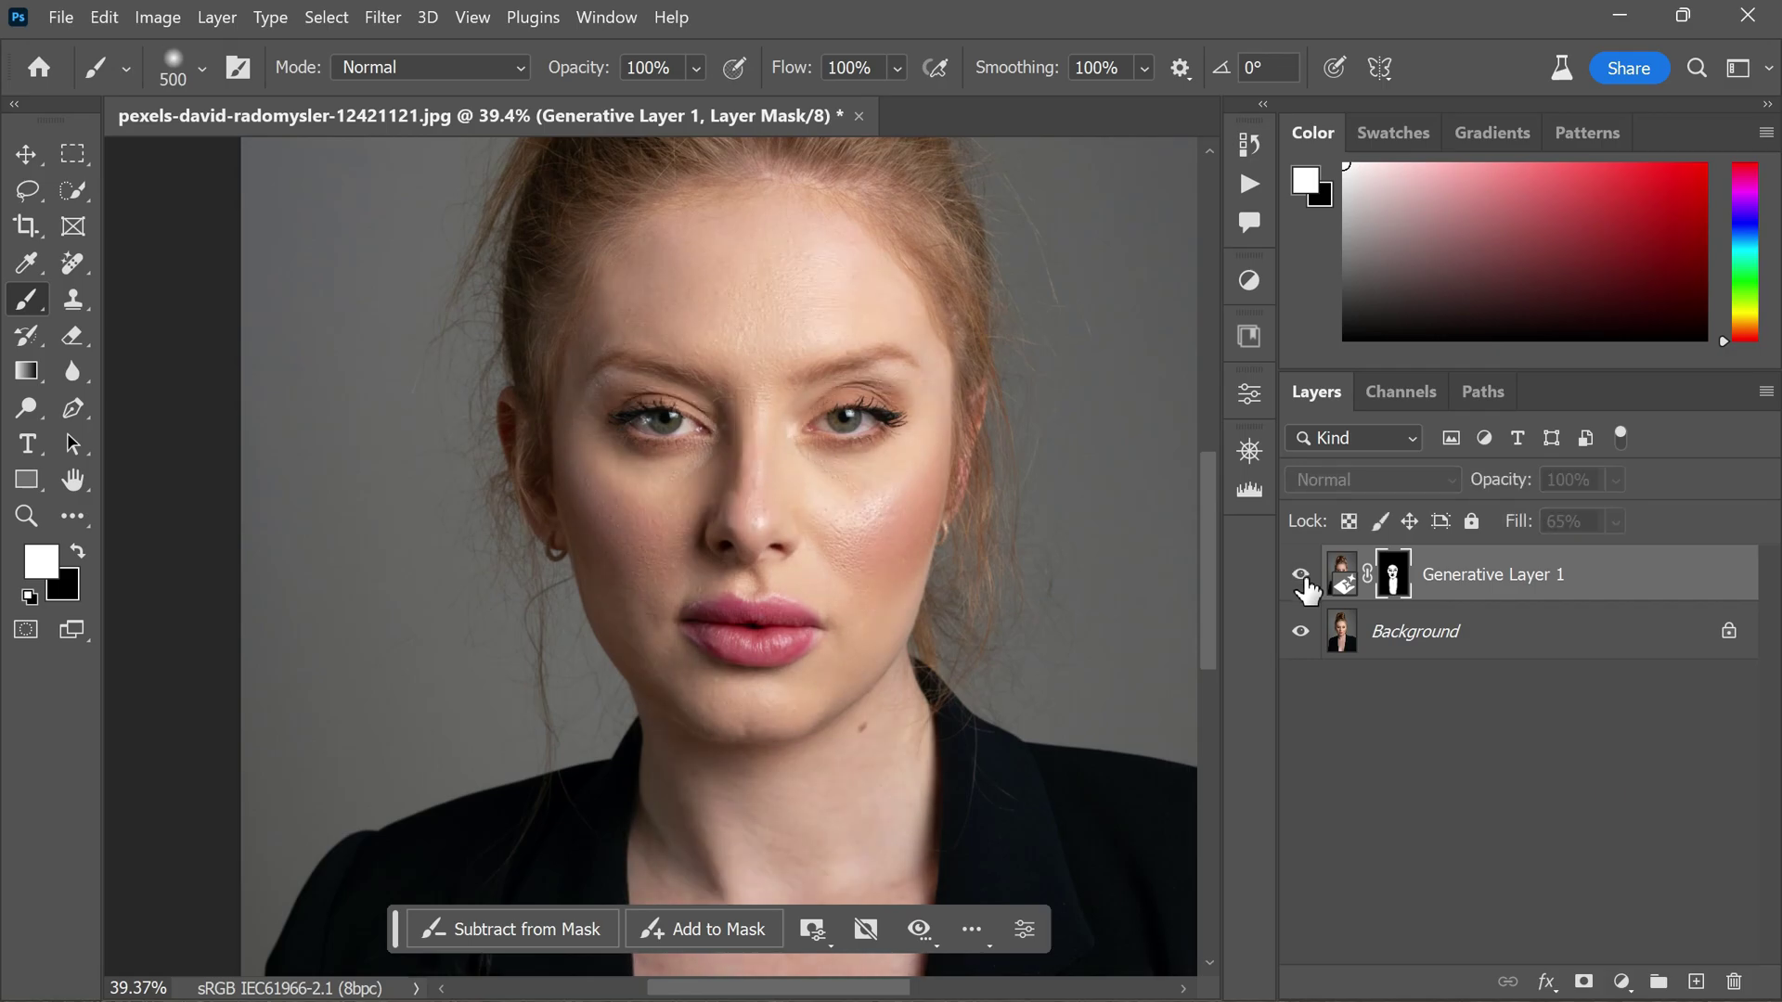
{"action": "left_click", "coordinate": [1304, 580]}
Choose the Remove Tool, close the Properties panel, and add a new empty layer above Generative Layer 1
{"action": "scroll", "coordinate": [733, 413], "scroll_direction": "down", "scroll_amount": 1}
{"action": "scroll", "coordinate": [831, 545], "scroll_direction": "down", "scroll_amount": 2}
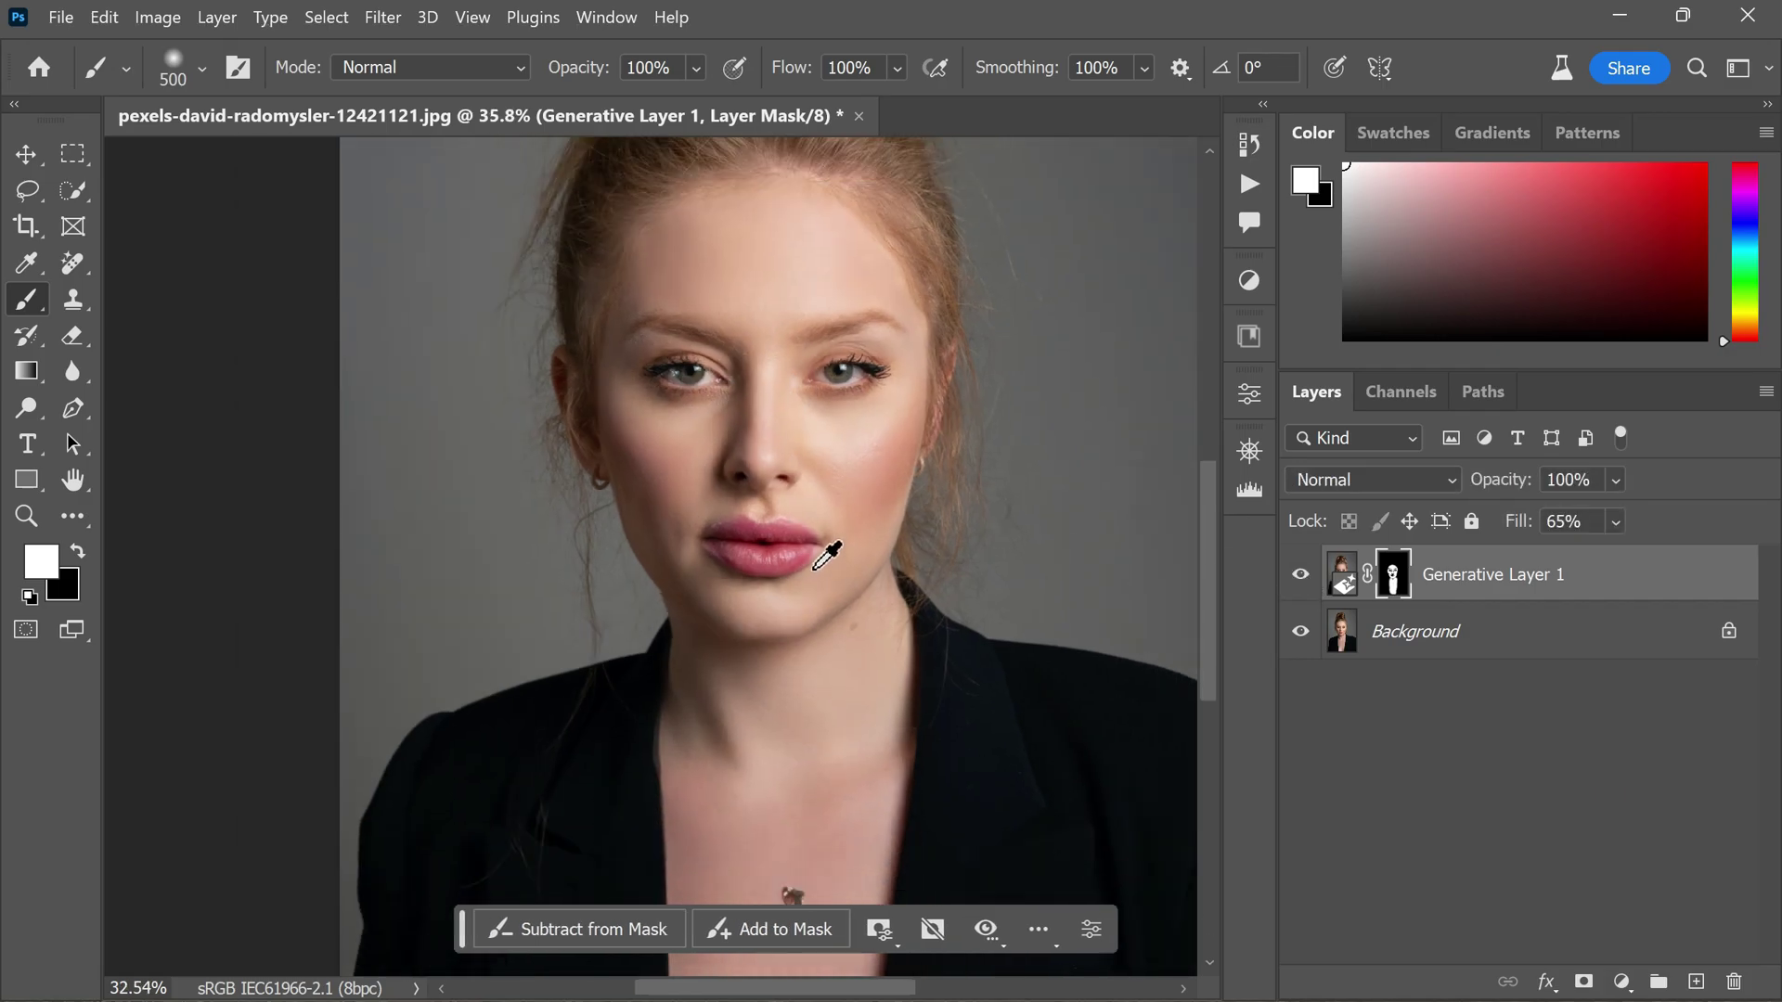
{"action": "scroll", "coordinate": [780, 822], "scroll_direction": "up", "scroll_amount": 5}
{"action": "scroll", "coordinate": [889, 832], "scroll_direction": "down", "scroll_amount": 4}
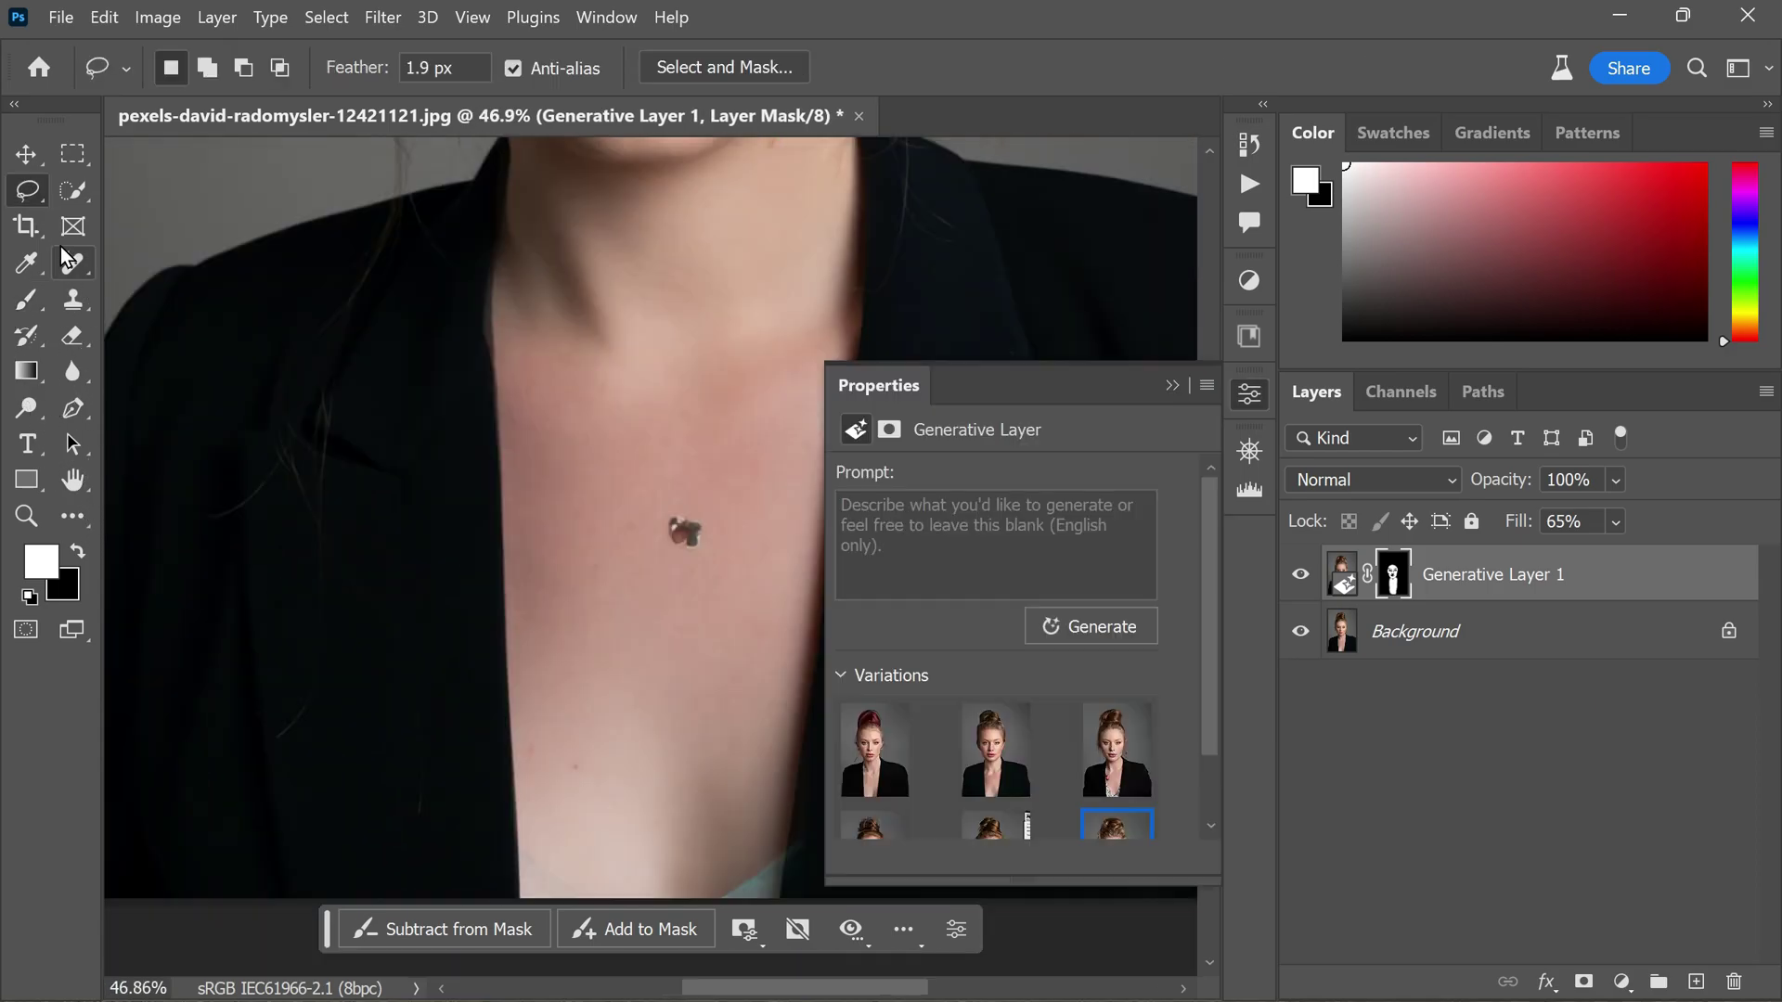
{"action": "left_click", "coordinate": [73, 191]}
{"action": "left_click_drag", "start_coordinate": [82, 271], "coordinate": [186, 290]}
{"action": "left_click", "coordinate": [1175, 387]}
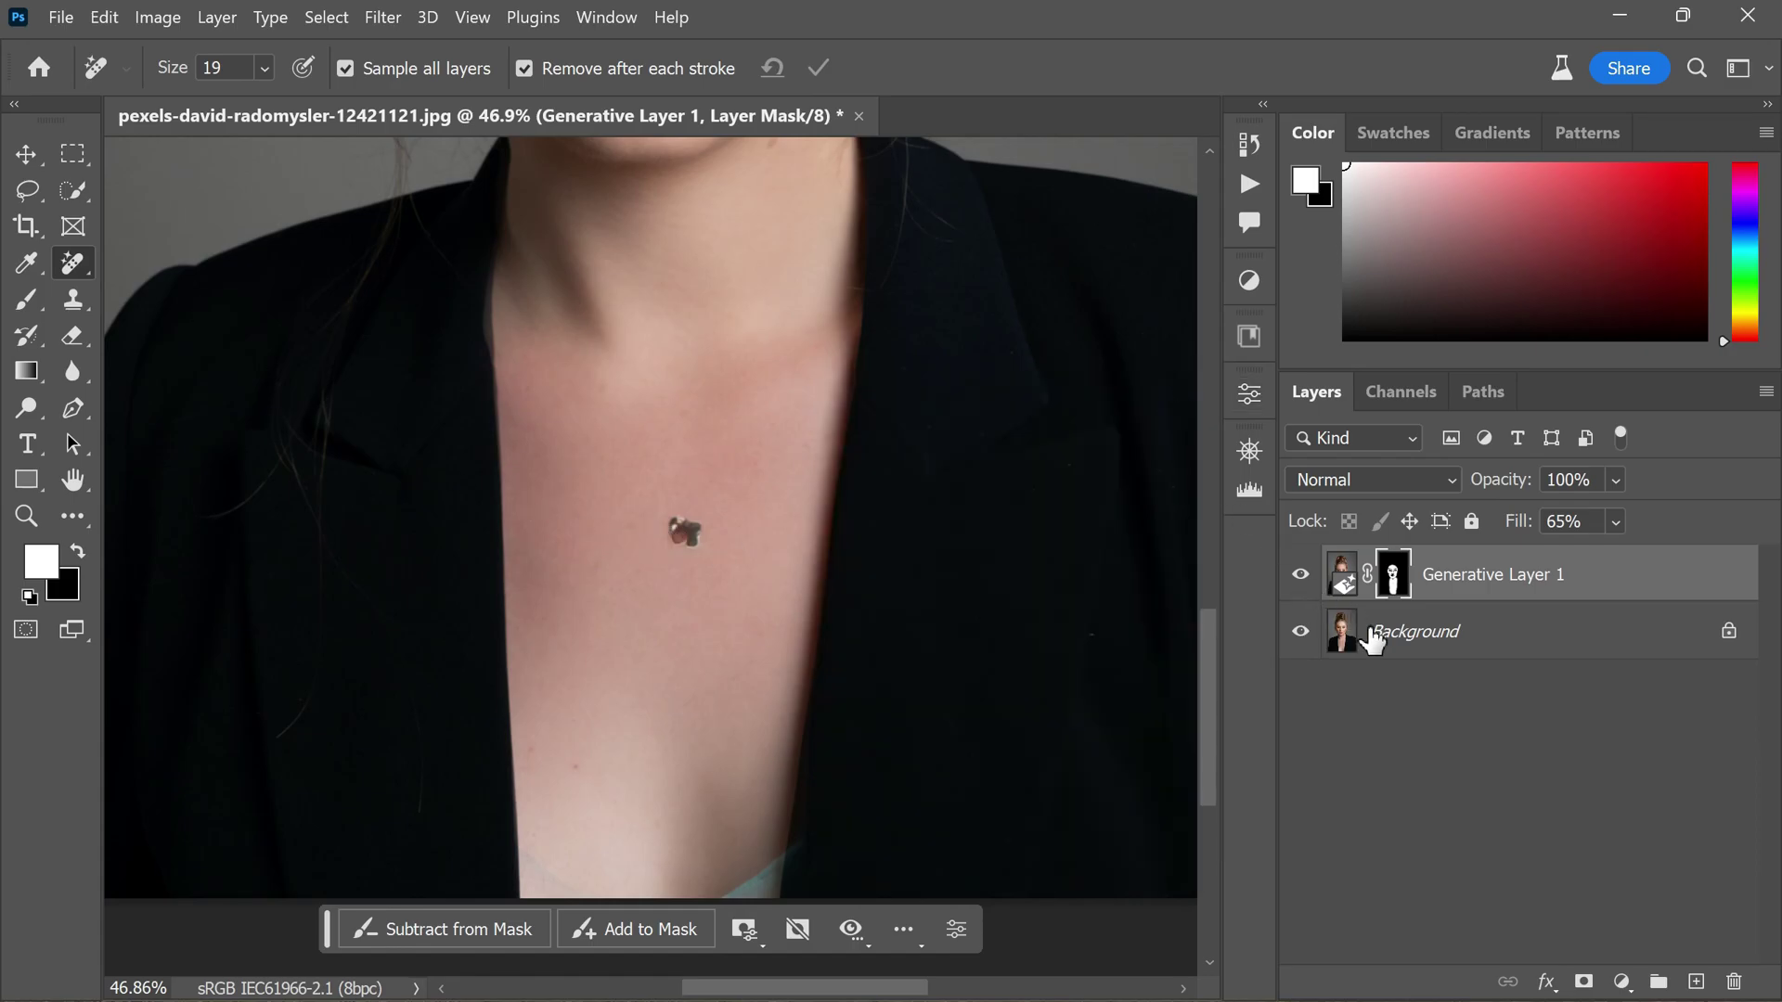
{"action": "left_click", "coordinate": [1695, 982]}
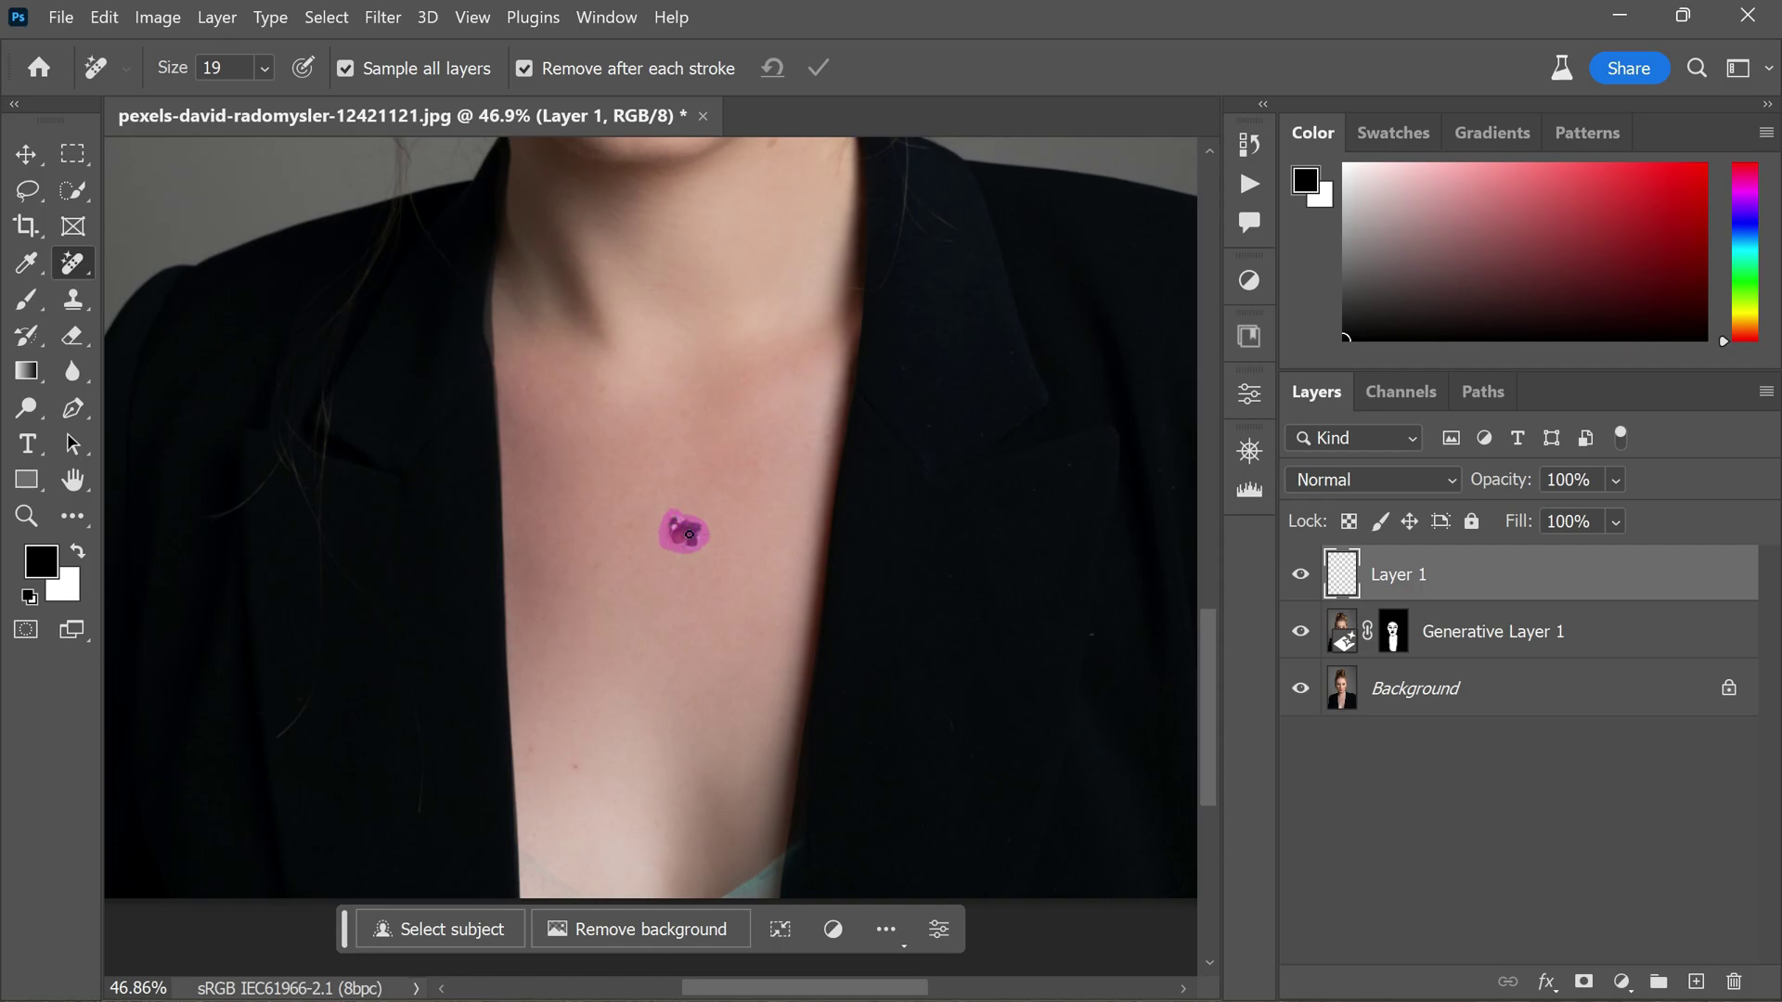
Paint away the blemishes at and below the lip corner, enlarging the brush partway
{"action": "scroll", "coordinate": [757, 580], "scroll_direction": "down", "scroll_amount": 5}
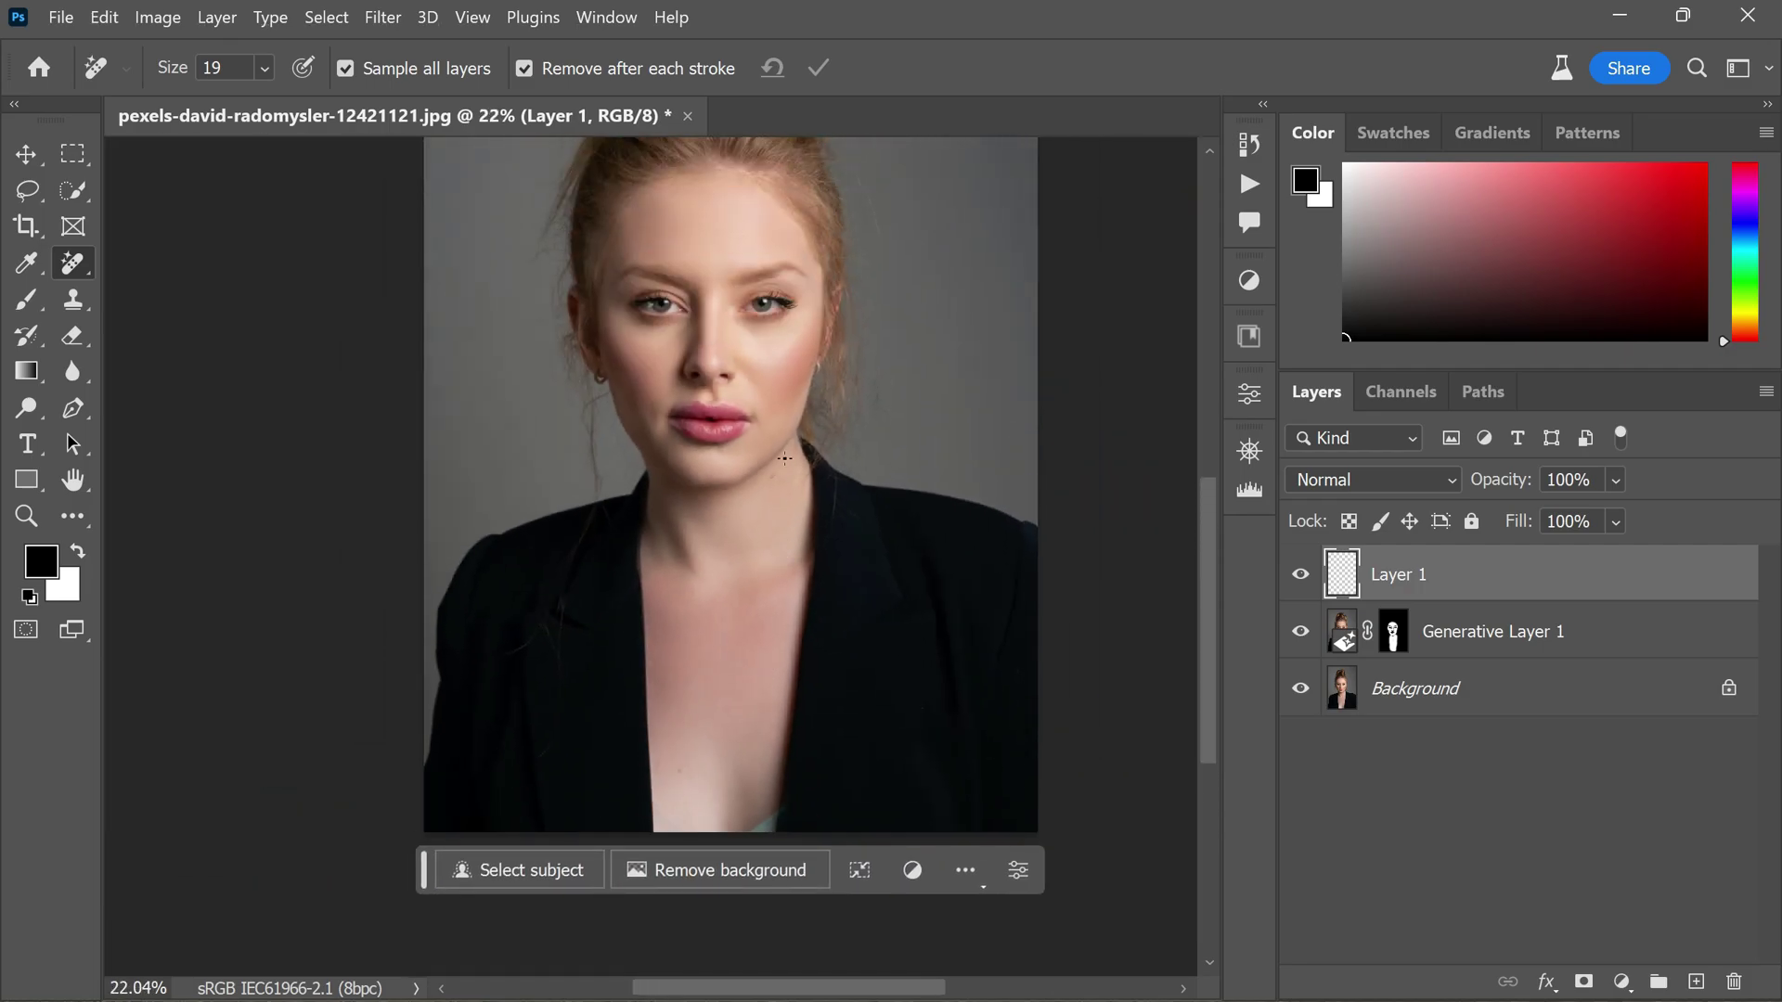
{"action": "scroll", "coordinate": [755, 560], "scroll_direction": "up", "scroll_amount": 5}
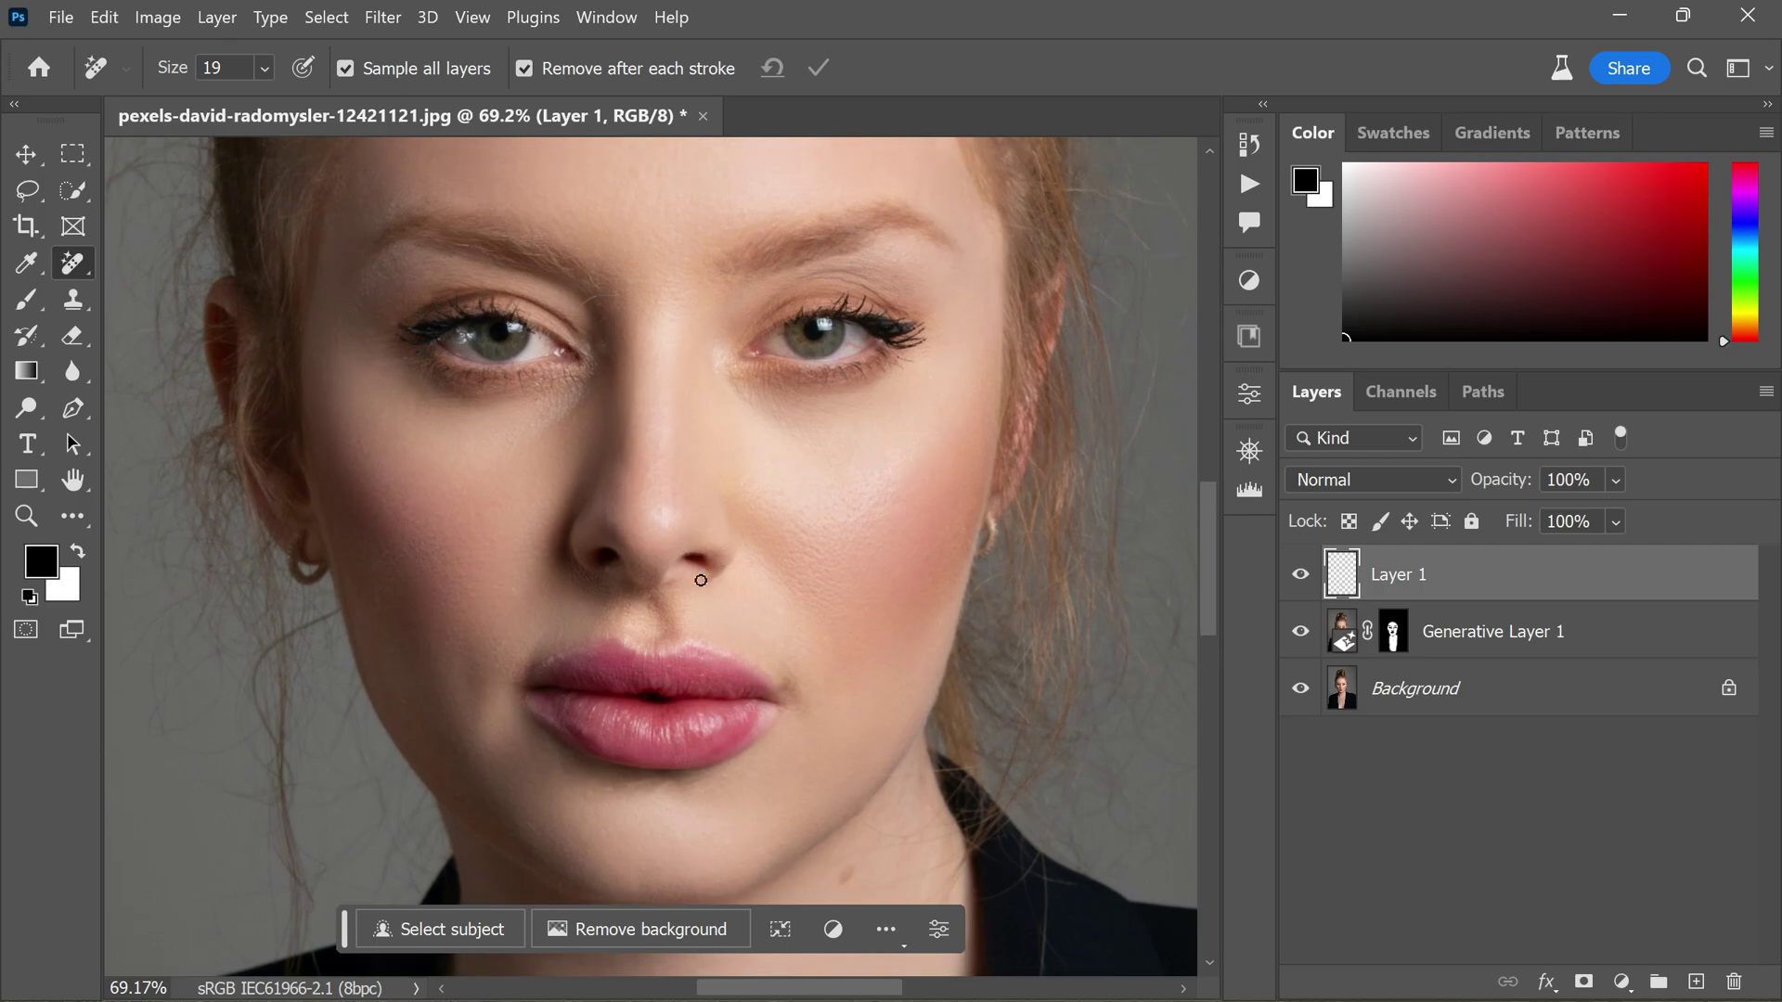
{"action": "scroll", "coordinate": [883, 656], "scroll_direction": "up", "scroll_amount": 2}
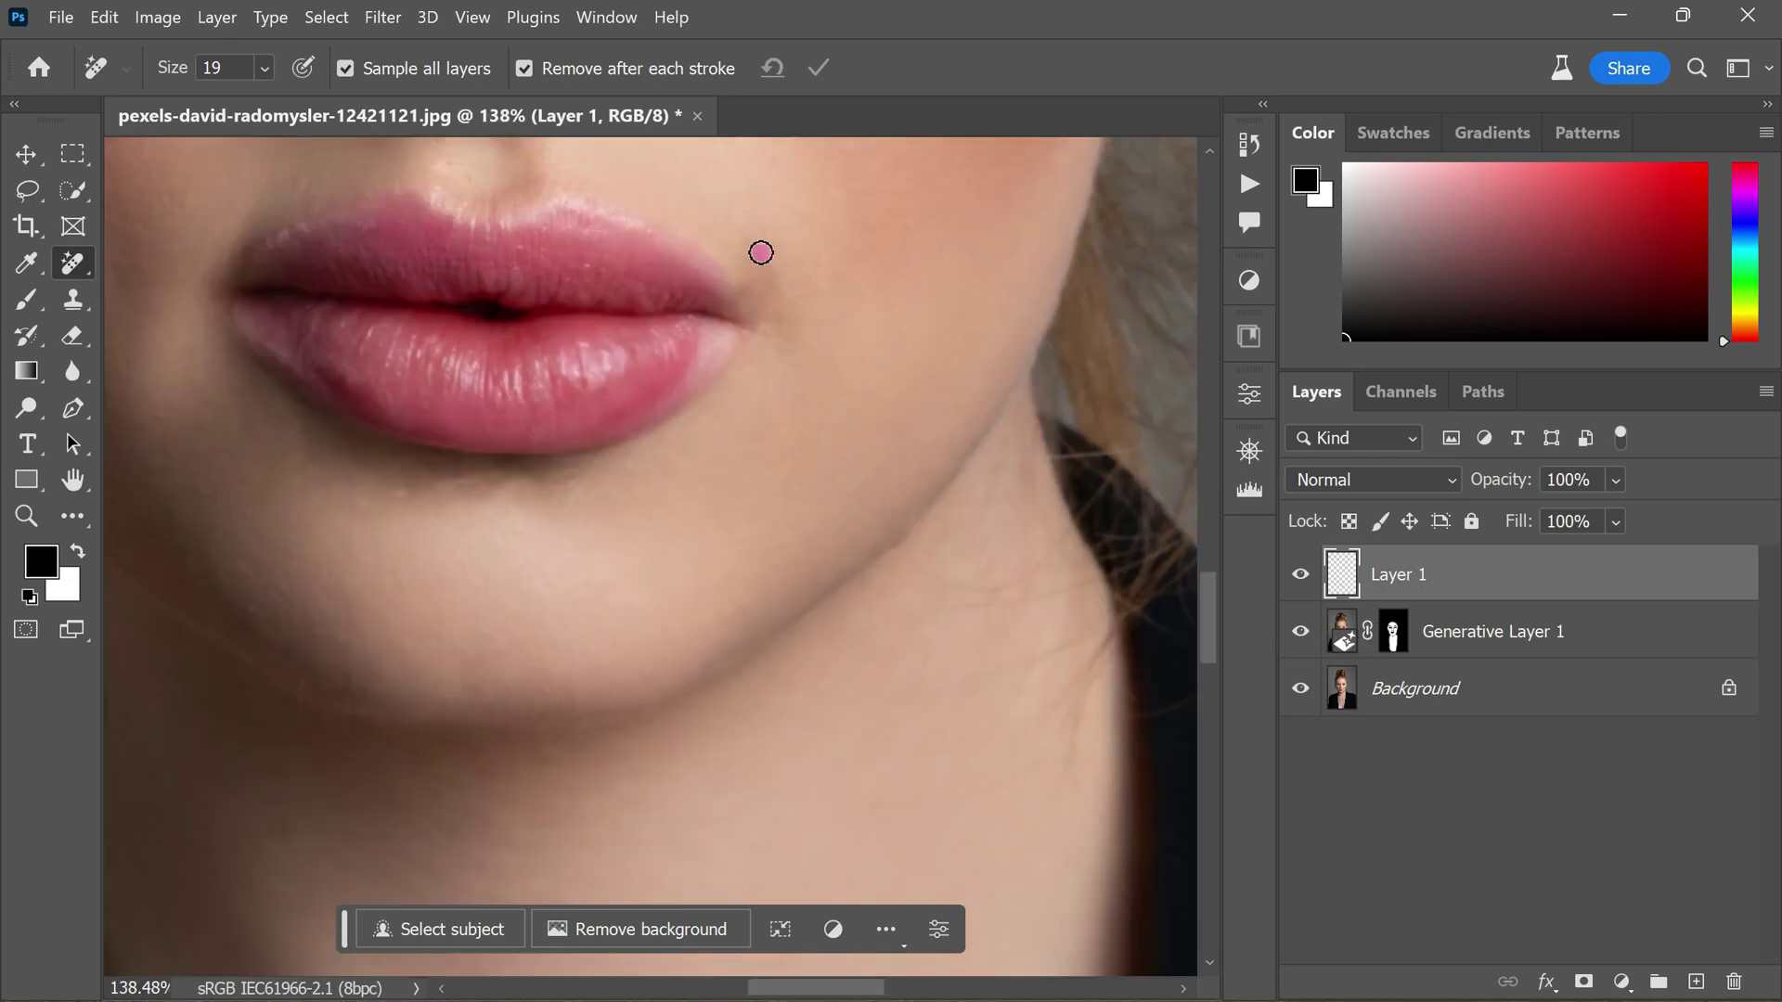
{"action": "left_click_drag", "start_coordinate": [761, 252], "coordinate": [777, 302]}
{"action": "scroll", "coordinate": [835, 604], "scroll_direction": "down", "scroll_amount": 6}
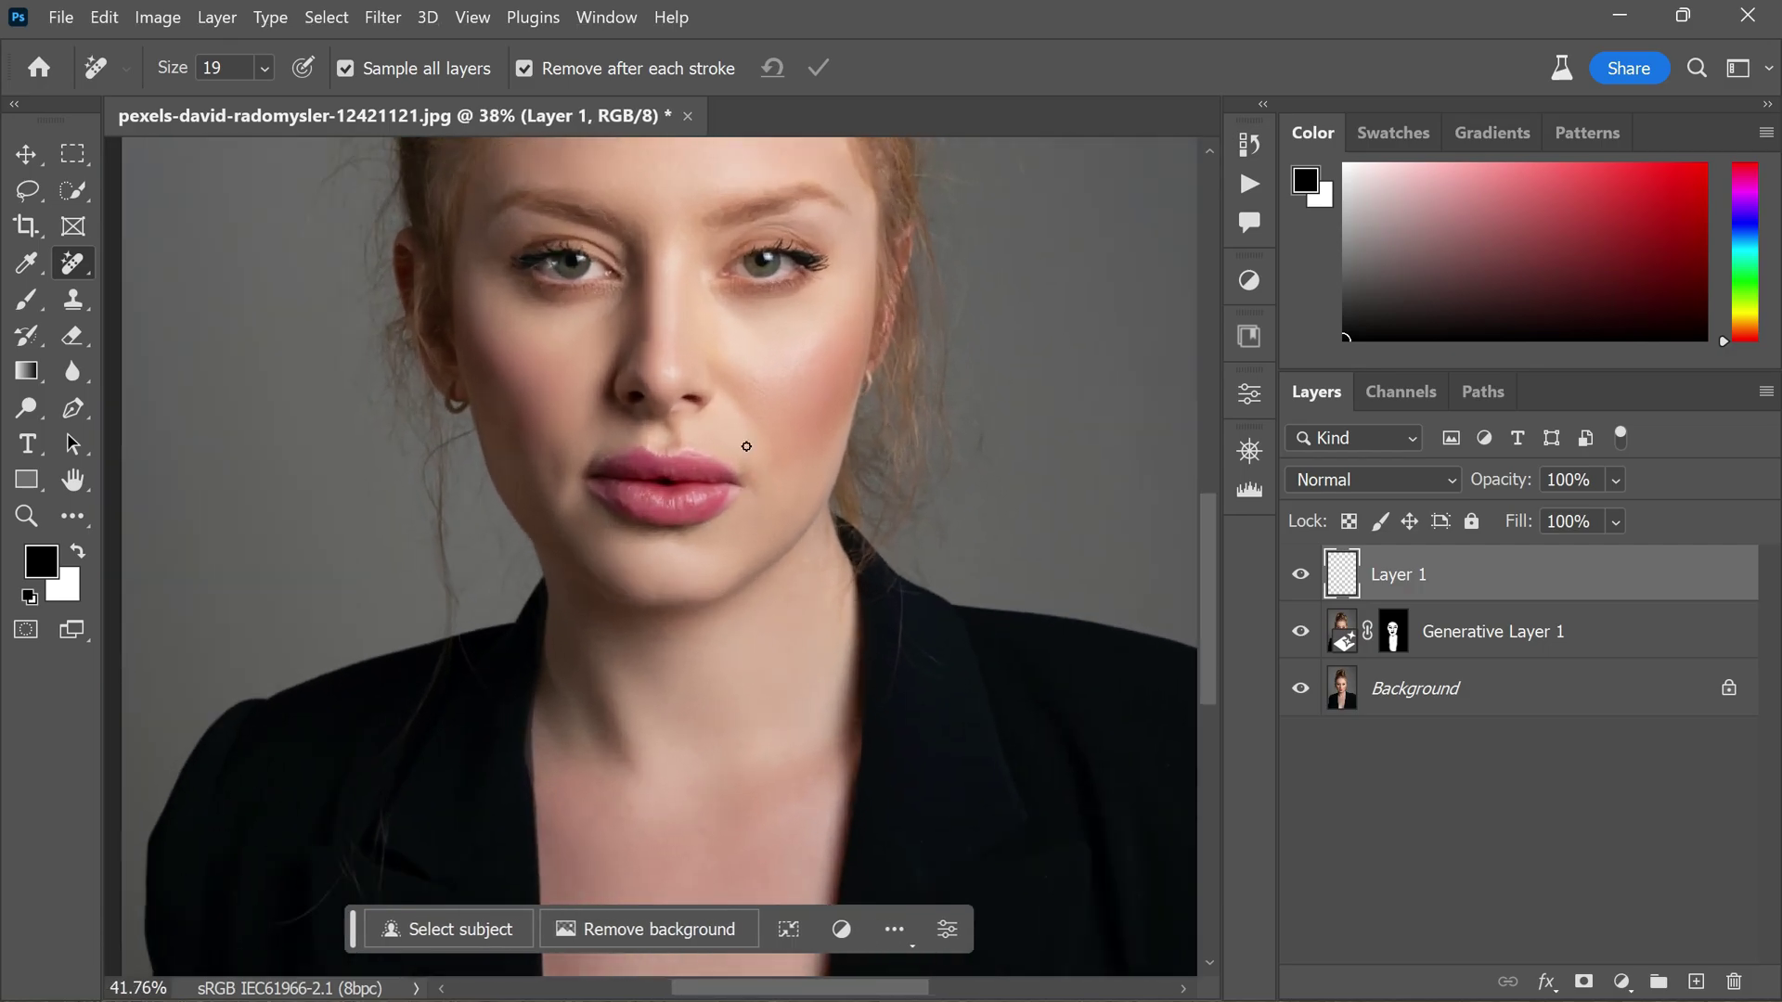
{"action": "scroll", "coordinate": [746, 447], "scroll_direction": "up", "scroll_amount": 6}
{"action": "left_click_drag", "start_coordinate": [663, 479], "coordinate": [694, 516]}
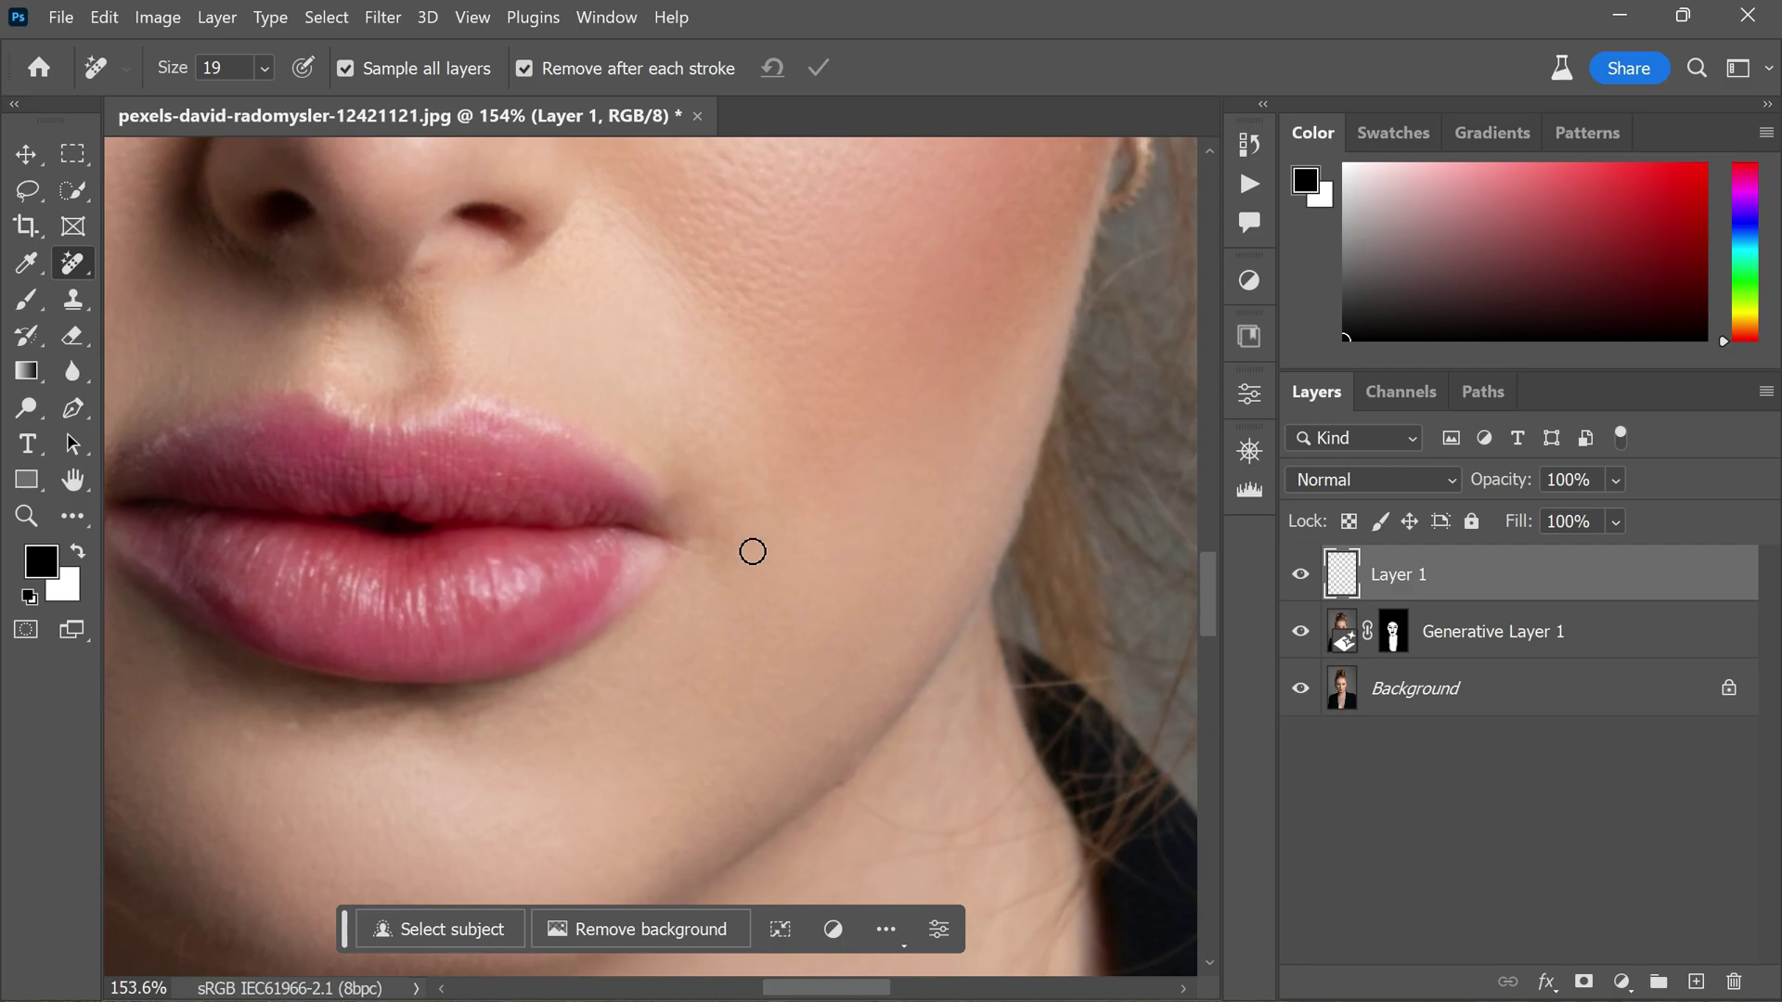
{"action": "key", "text": "bracketright"}
{"action": "key", "text": "bracketright"}
{"action": "key", "text": "bracketright"}
{"action": "left_click_drag", "start_coordinate": [682, 469], "coordinate": [729, 535]}
{"action": "scroll", "coordinate": [827, 473], "scroll_direction": "down", "scroll_amount": 6}
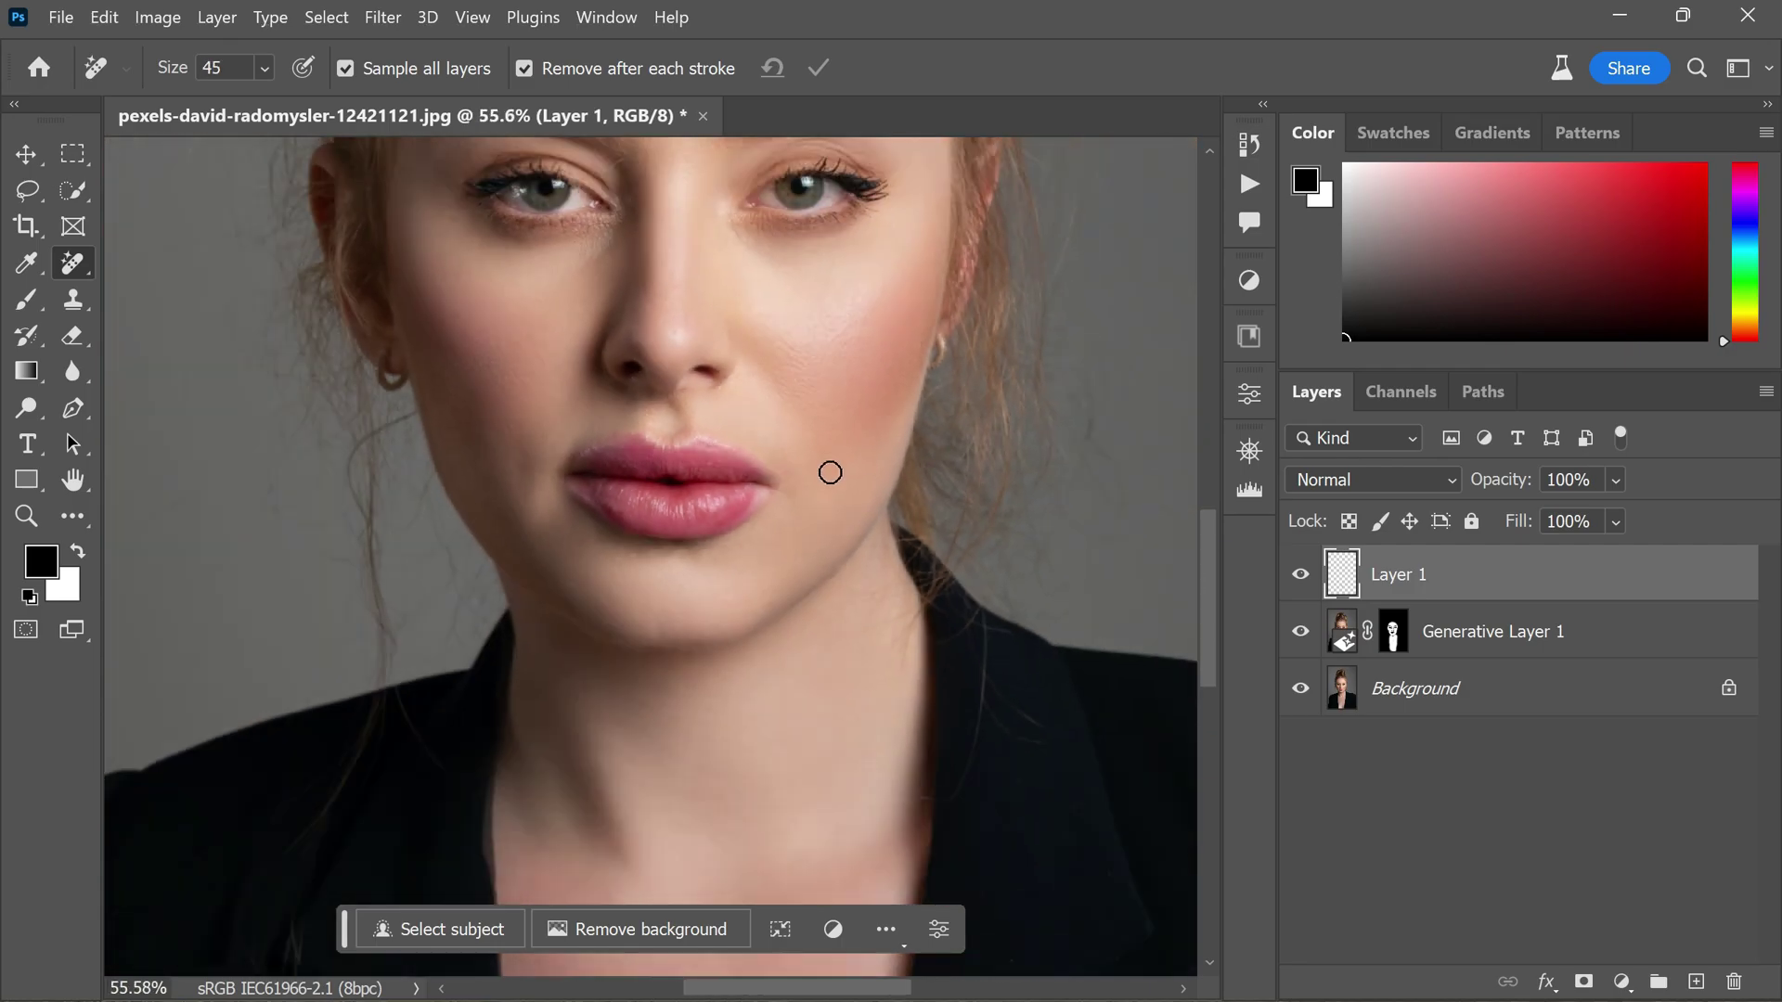
{"action": "scroll", "coordinate": [815, 528], "scroll_direction": "down", "scroll_amount": 2}
{"action": "scroll", "coordinate": [832, 545], "scroll_direction": "up", "scroll_amount": 4}
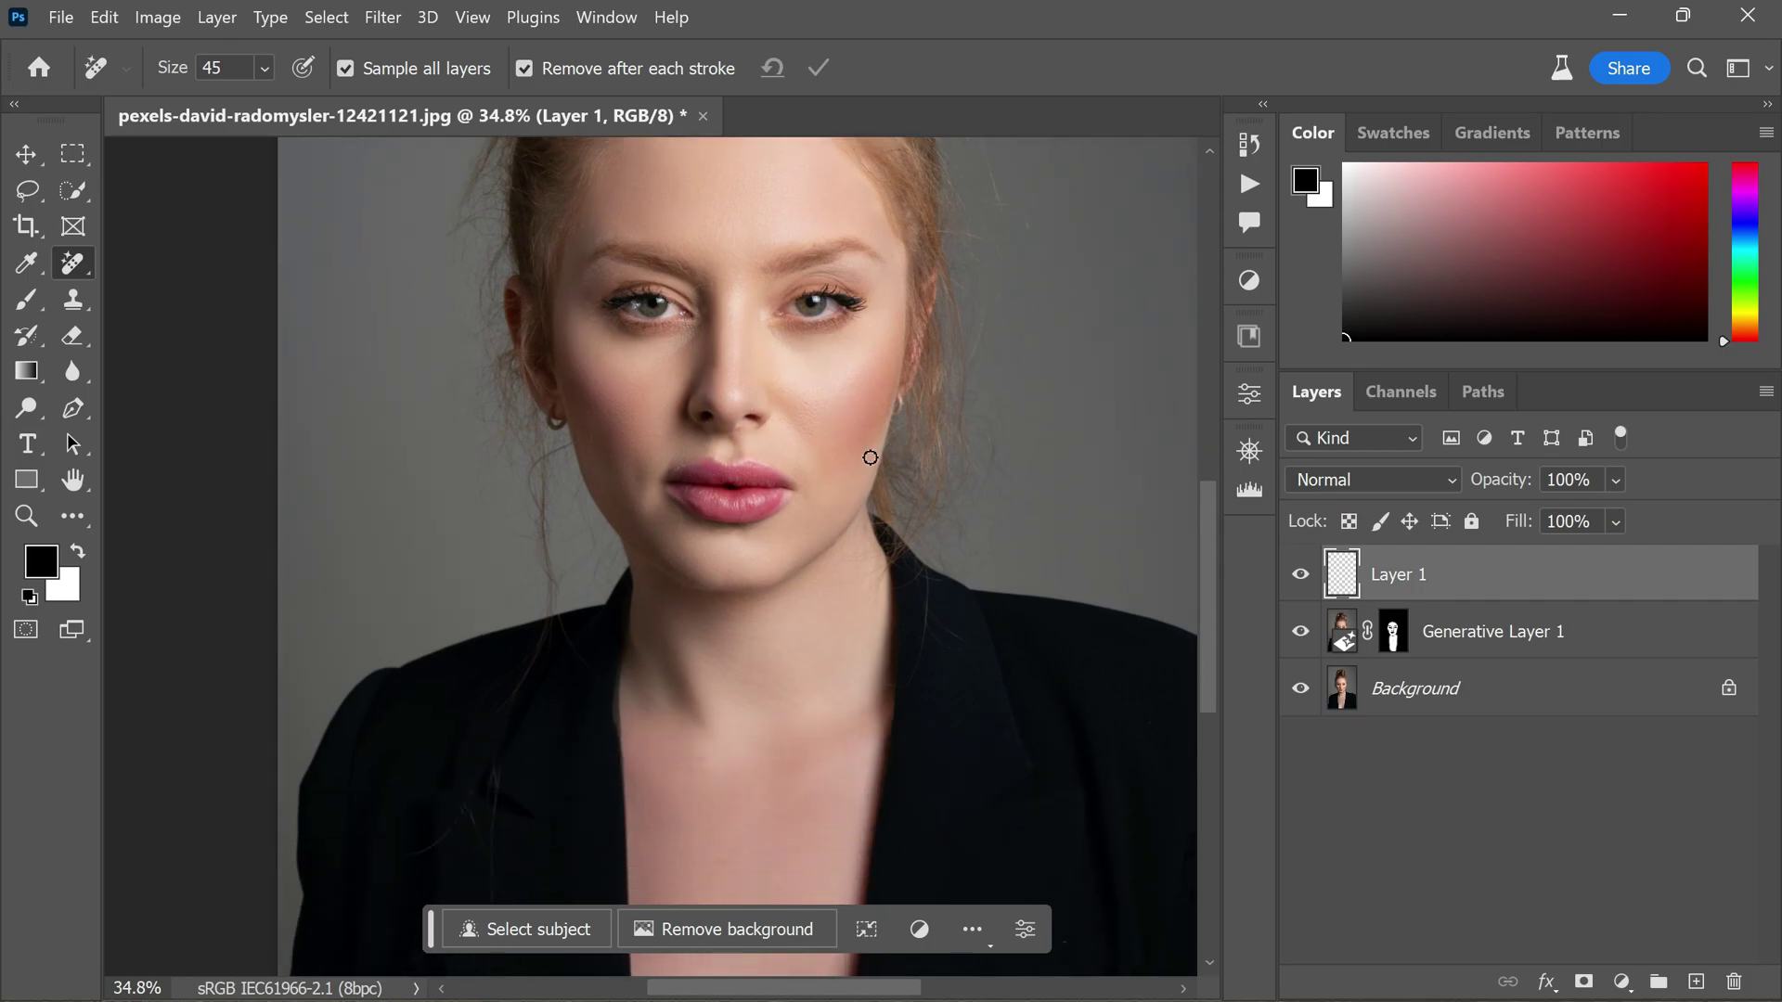
{"action": "scroll", "coordinate": [820, 506], "scroll_direction": "up", "scroll_amount": 2}
{"action": "scroll", "coordinate": [684, 410], "scroll_direction": "down", "scroll_amount": 1}
{"action": "scroll", "coordinate": [871, 582], "scroll_direction": "down", "scroll_amount": 2}
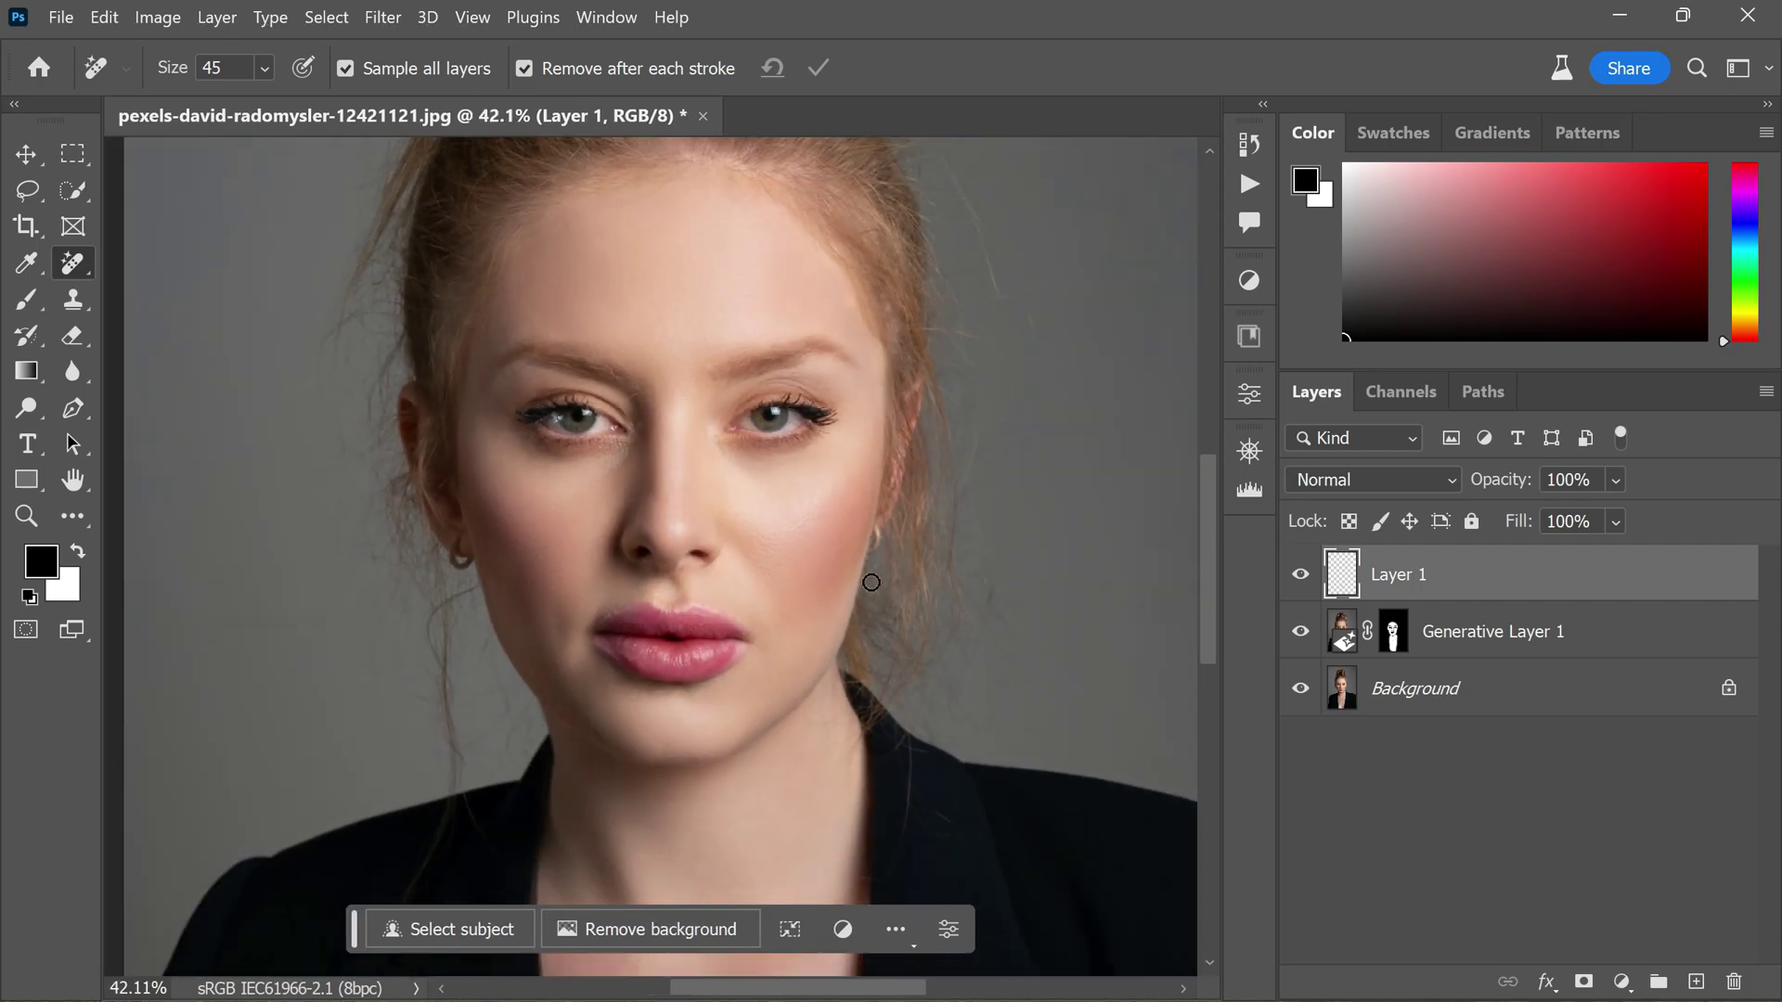
Toggle between the original portrait alone and the retouched version to compare them
{"action": "left_click", "coordinate": [1302, 691], "text": "alt"}
{"action": "left_click", "coordinate": [1303, 691], "text": "alt"}
{"action": "left_click", "coordinate": [1303, 692], "text": "alt"}
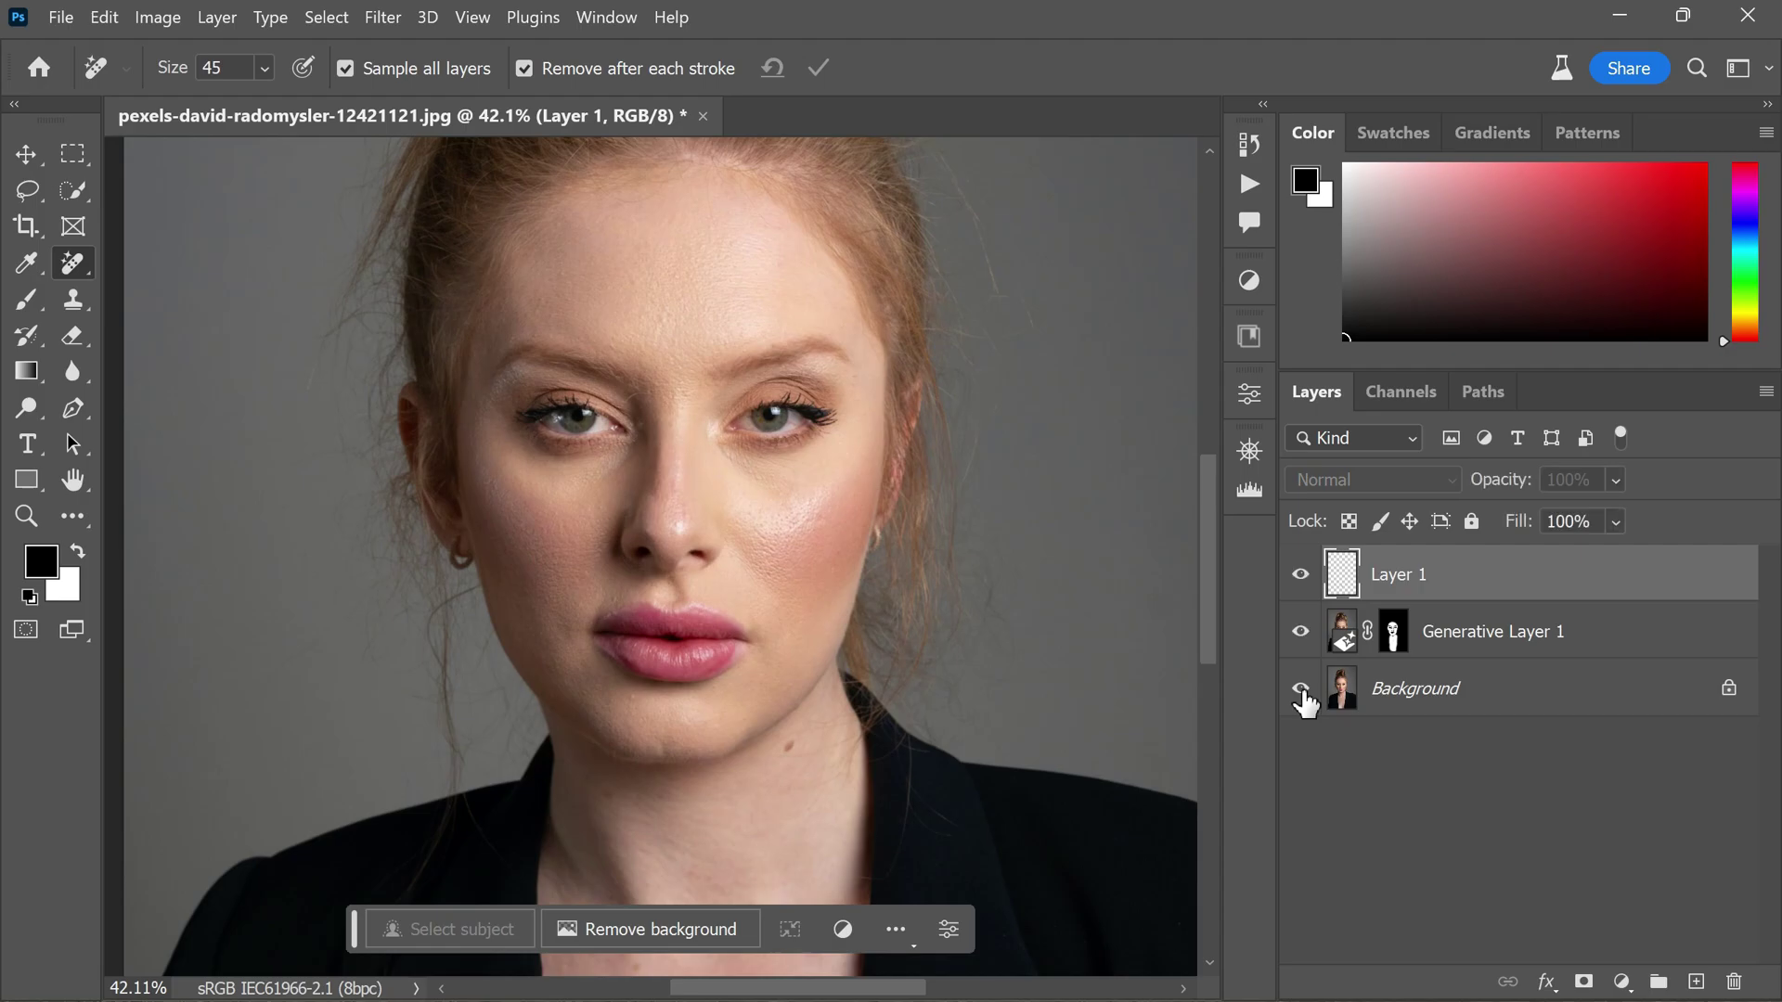
{"action": "left_click", "coordinate": [1303, 691], "text": "alt"}
{"action": "left_click", "coordinate": [1302, 692], "text": "alt"}
{"action": "left_click", "coordinate": [1302, 691], "text": "alt"}
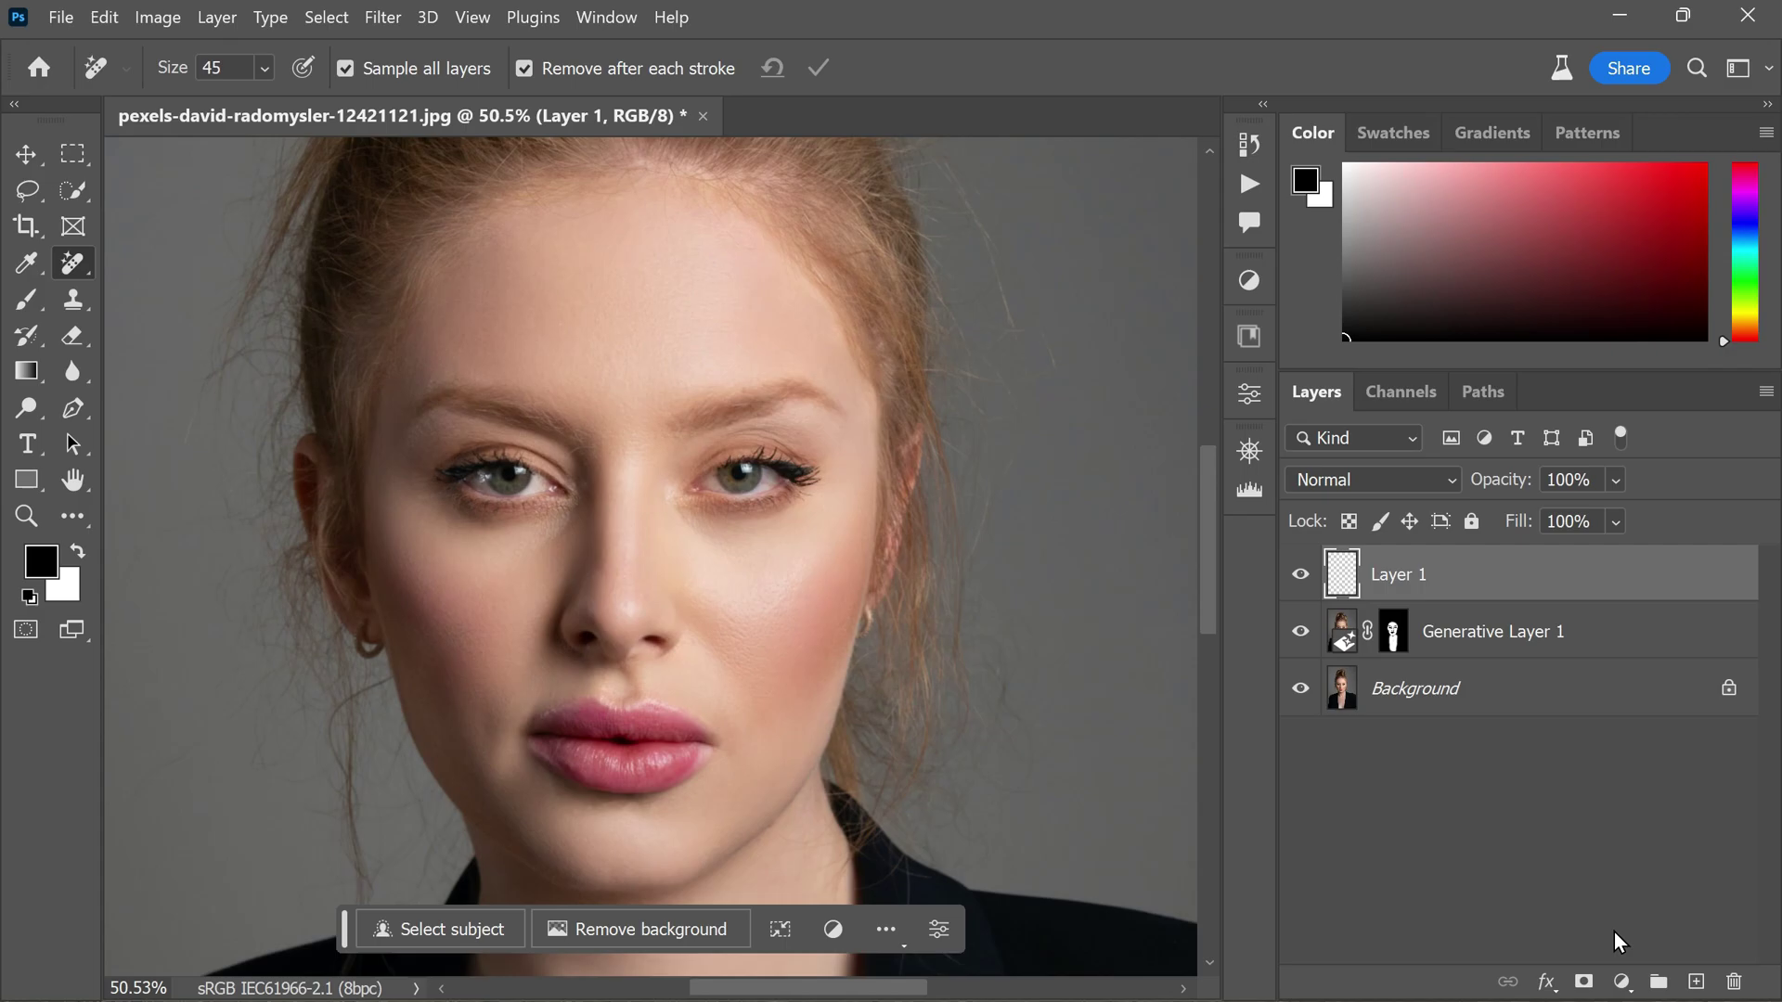
{"action": "left_click", "coordinate": [1623, 982]}
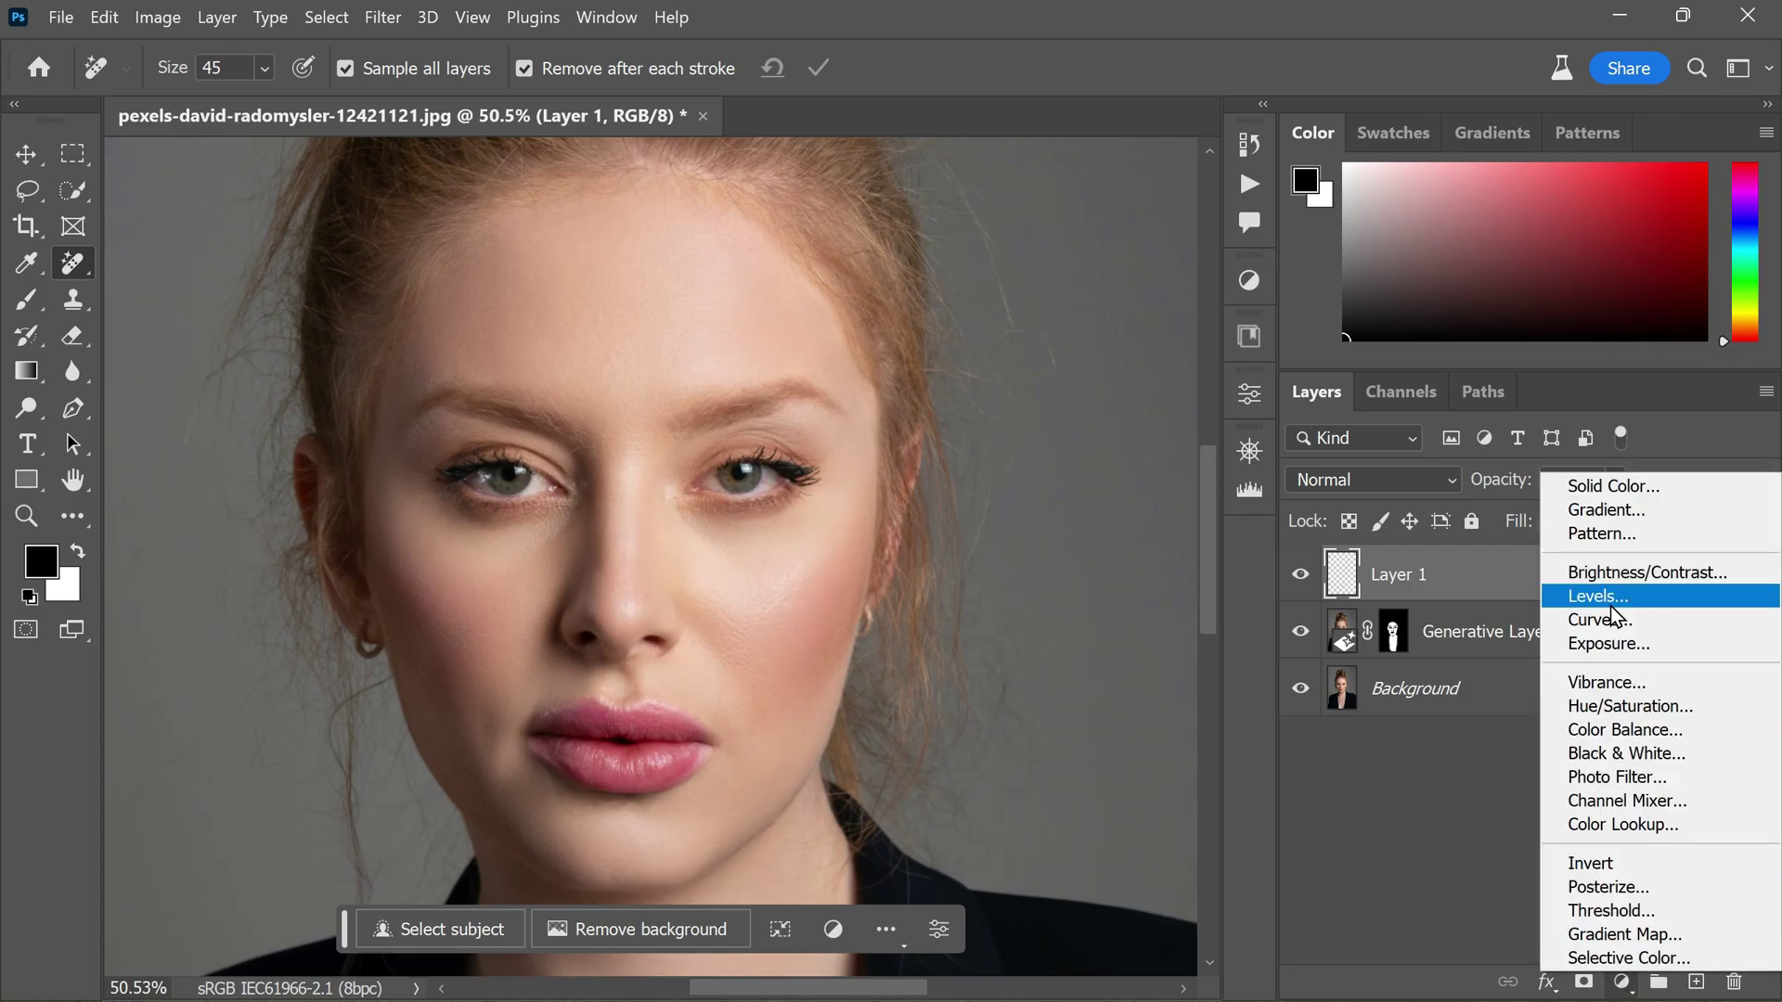
Add a Curves adjustment layer, lift the curve to brighten, and set its blend mode to Color Dodge
{"action": "left_click", "coordinate": [1606, 619]}
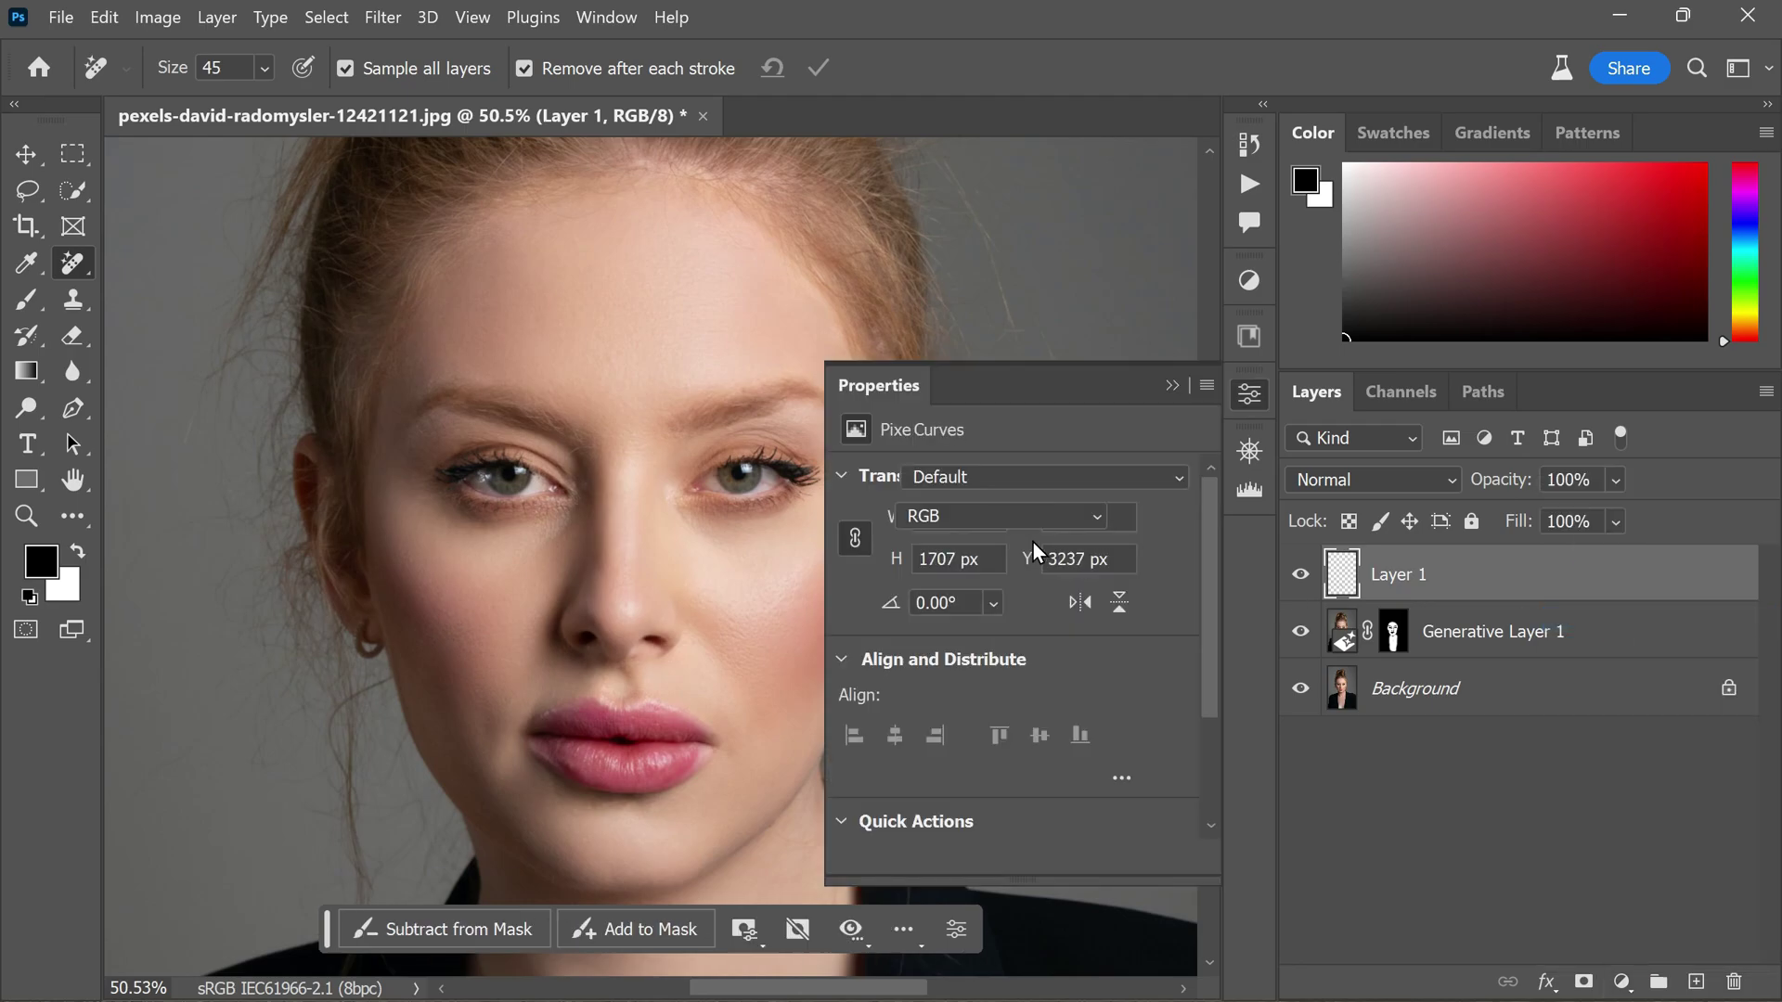
{"action": "left_click_drag", "start_coordinate": [1017, 710], "coordinate": [1076, 621]}
{"action": "mouse_move", "coordinate": [968, 754]}
{"action": "left_mouse_down"}
{"action": "mouse_move", "coordinate": [953, 778]}
{"action": "mouse_move", "coordinate": [953, 754]}
{"action": "left_mouse_up"}
{"action": "left_click", "coordinate": [1173, 385]}
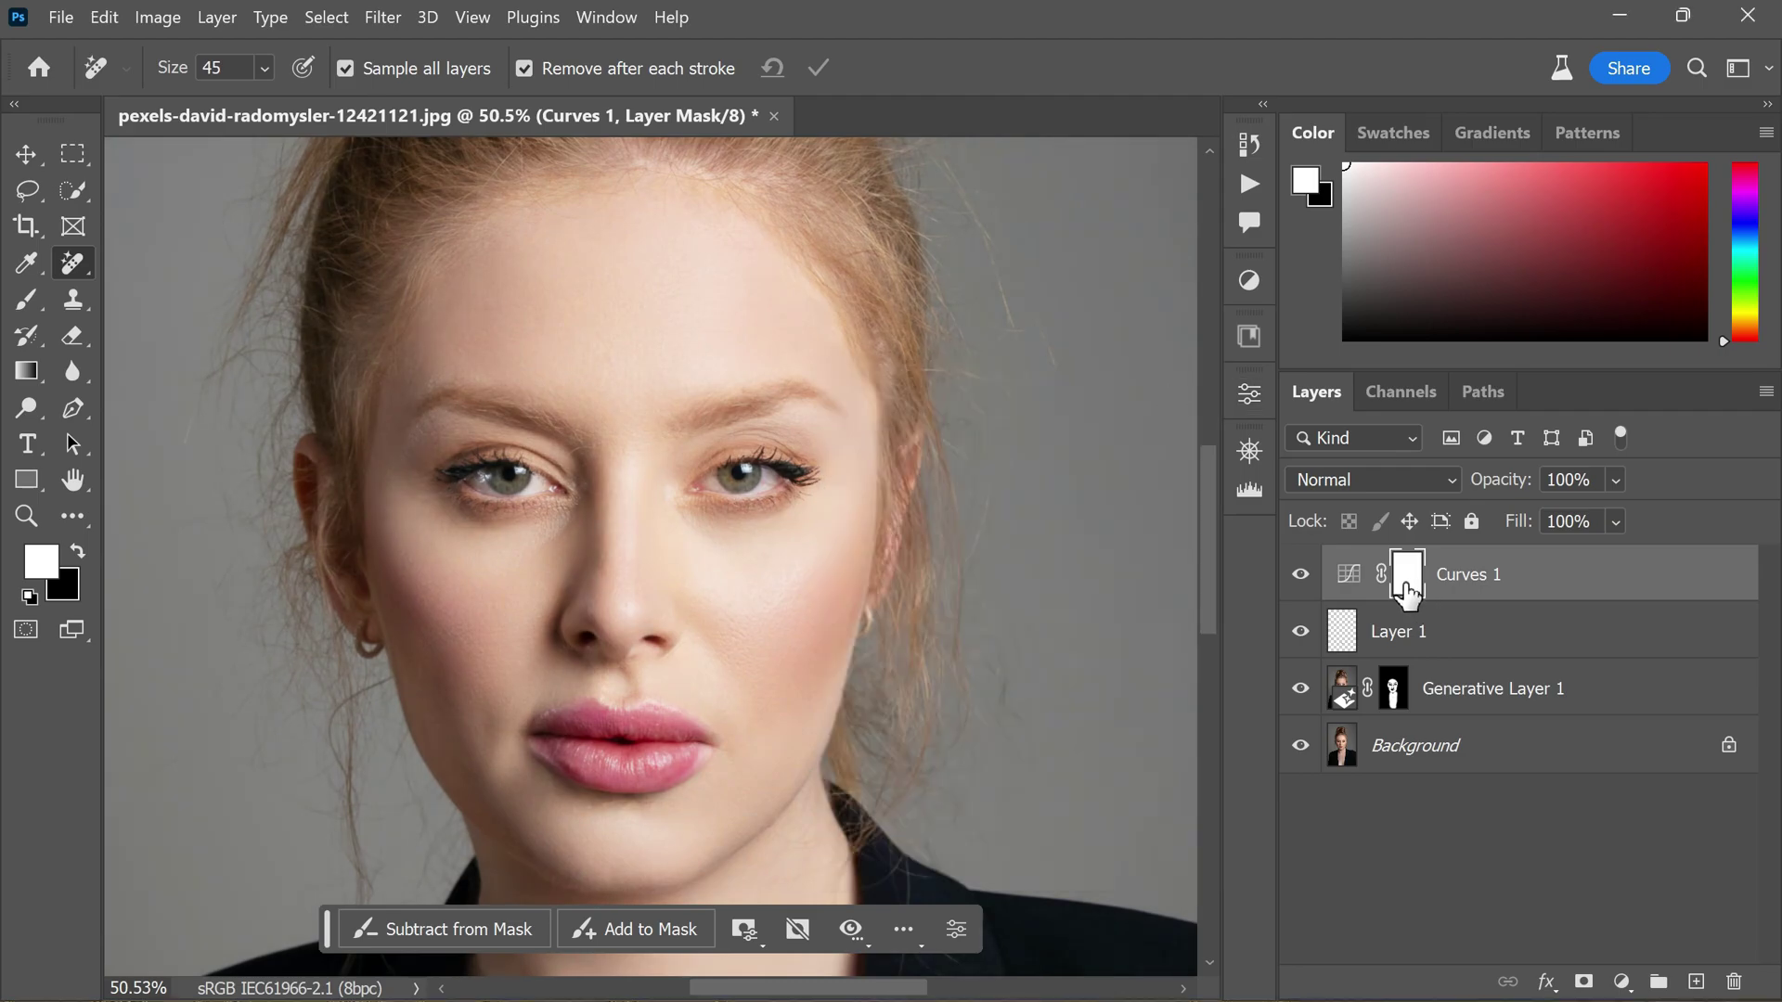
{"action": "left_click", "coordinate": [1374, 482]}
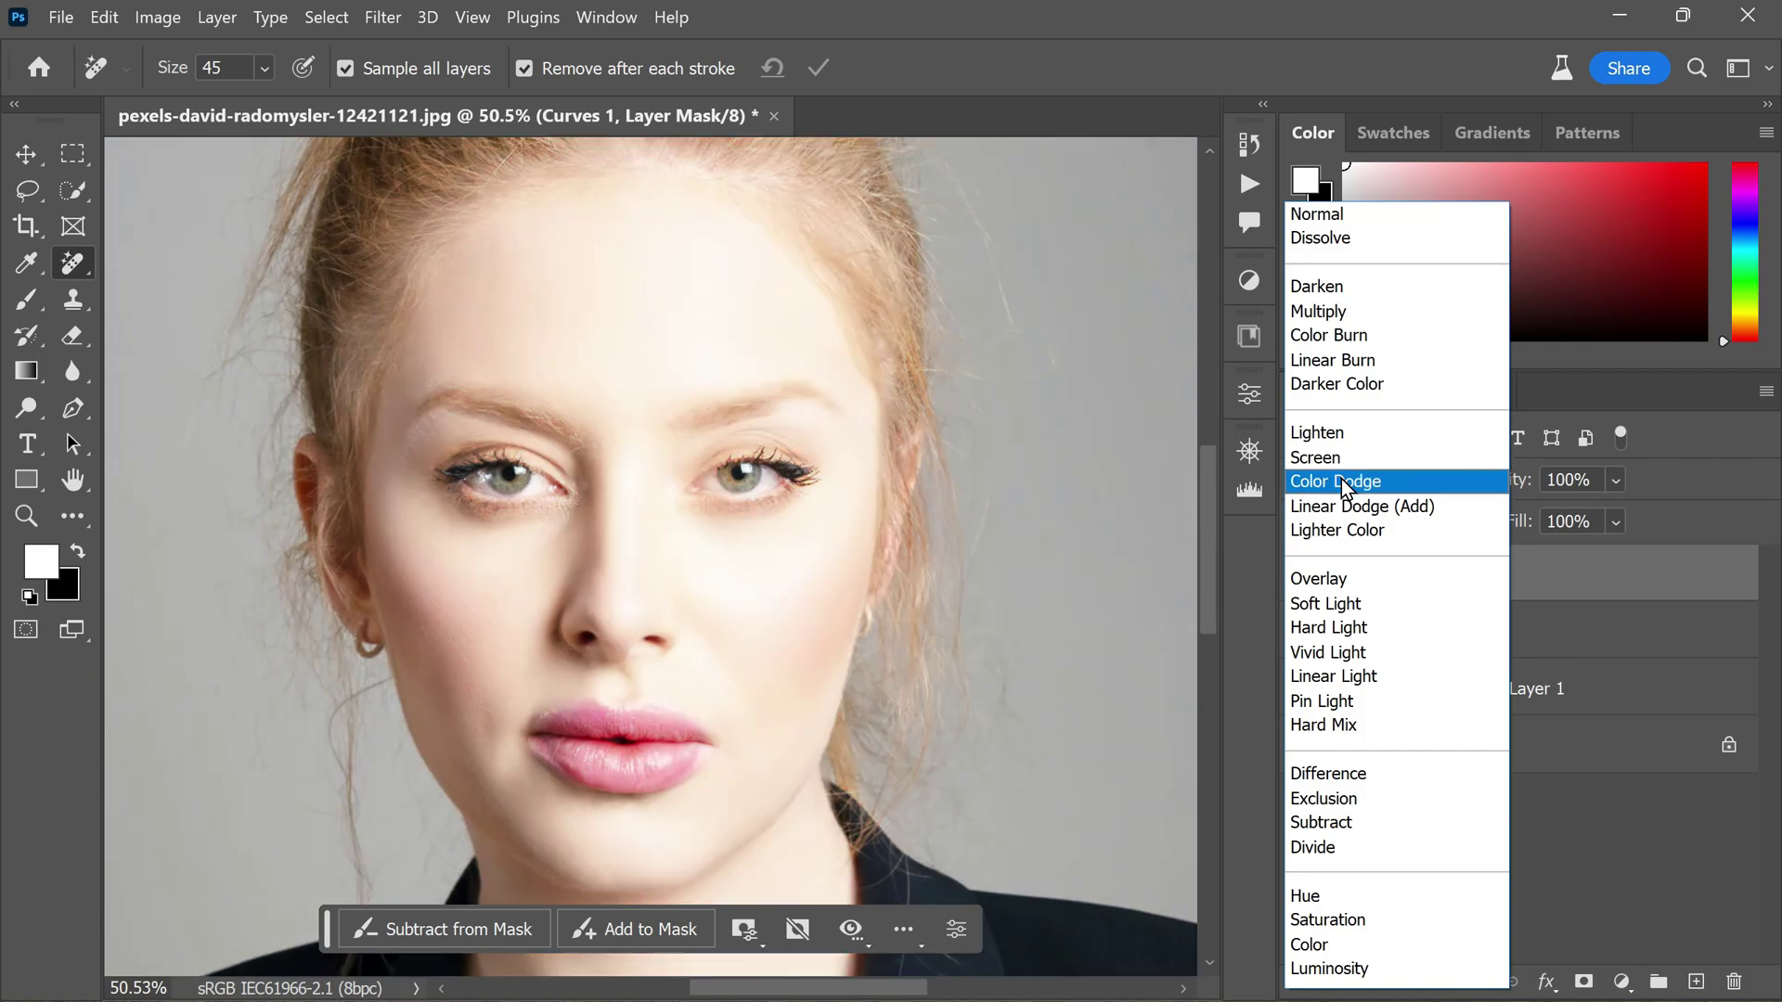
{"action": "left_click", "coordinate": [1340, 480]}
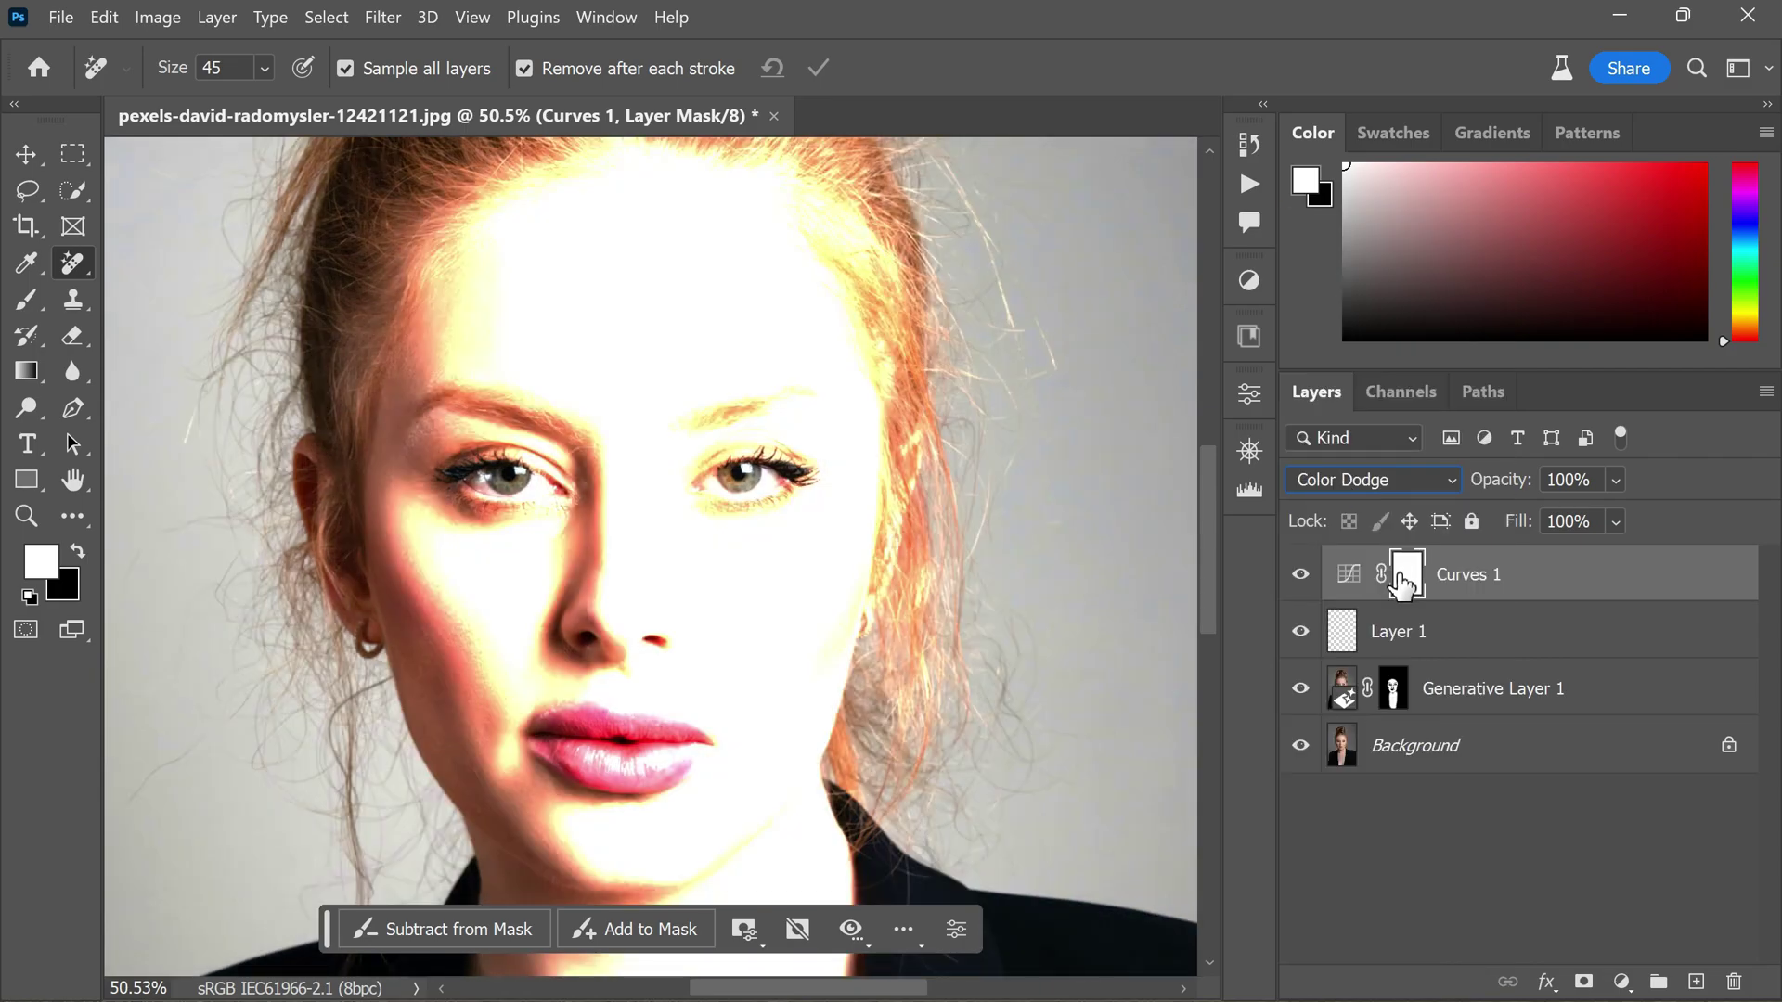
Invert the Curves 1 mask and paint white over both irises with the Brush
{"action": "key", "text": "ctrl+i"}
{"action": "key", "text": "b"}
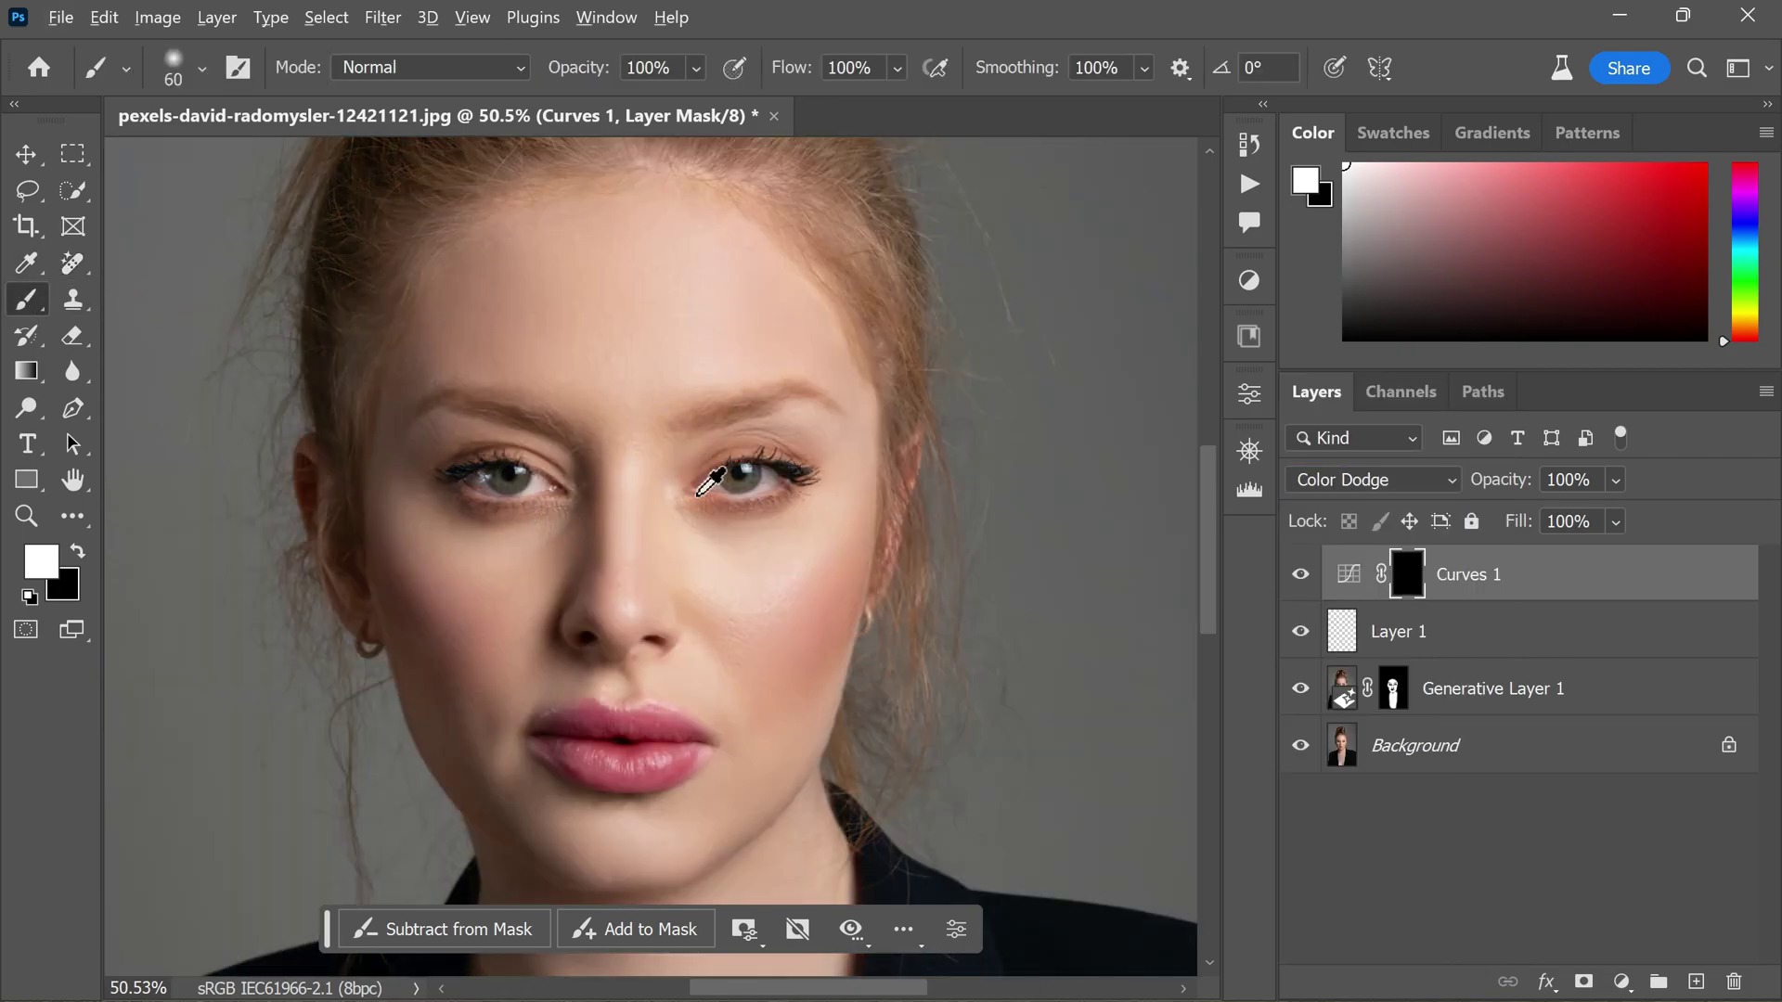
{"action": "scroll", "coordinate": [705, 482], "scroll_direction": "up", "scroll_amount": 5}
{"action": "mouse_move", "coordinate": [767, 426]}
{"action": "left_mouse_down"}
{"action": "mouse_move", "coordinate": [816, 402]}
{"action": "mouse_move", "coordinate": [800, 407]}
{"action": "left_mouse_up"}
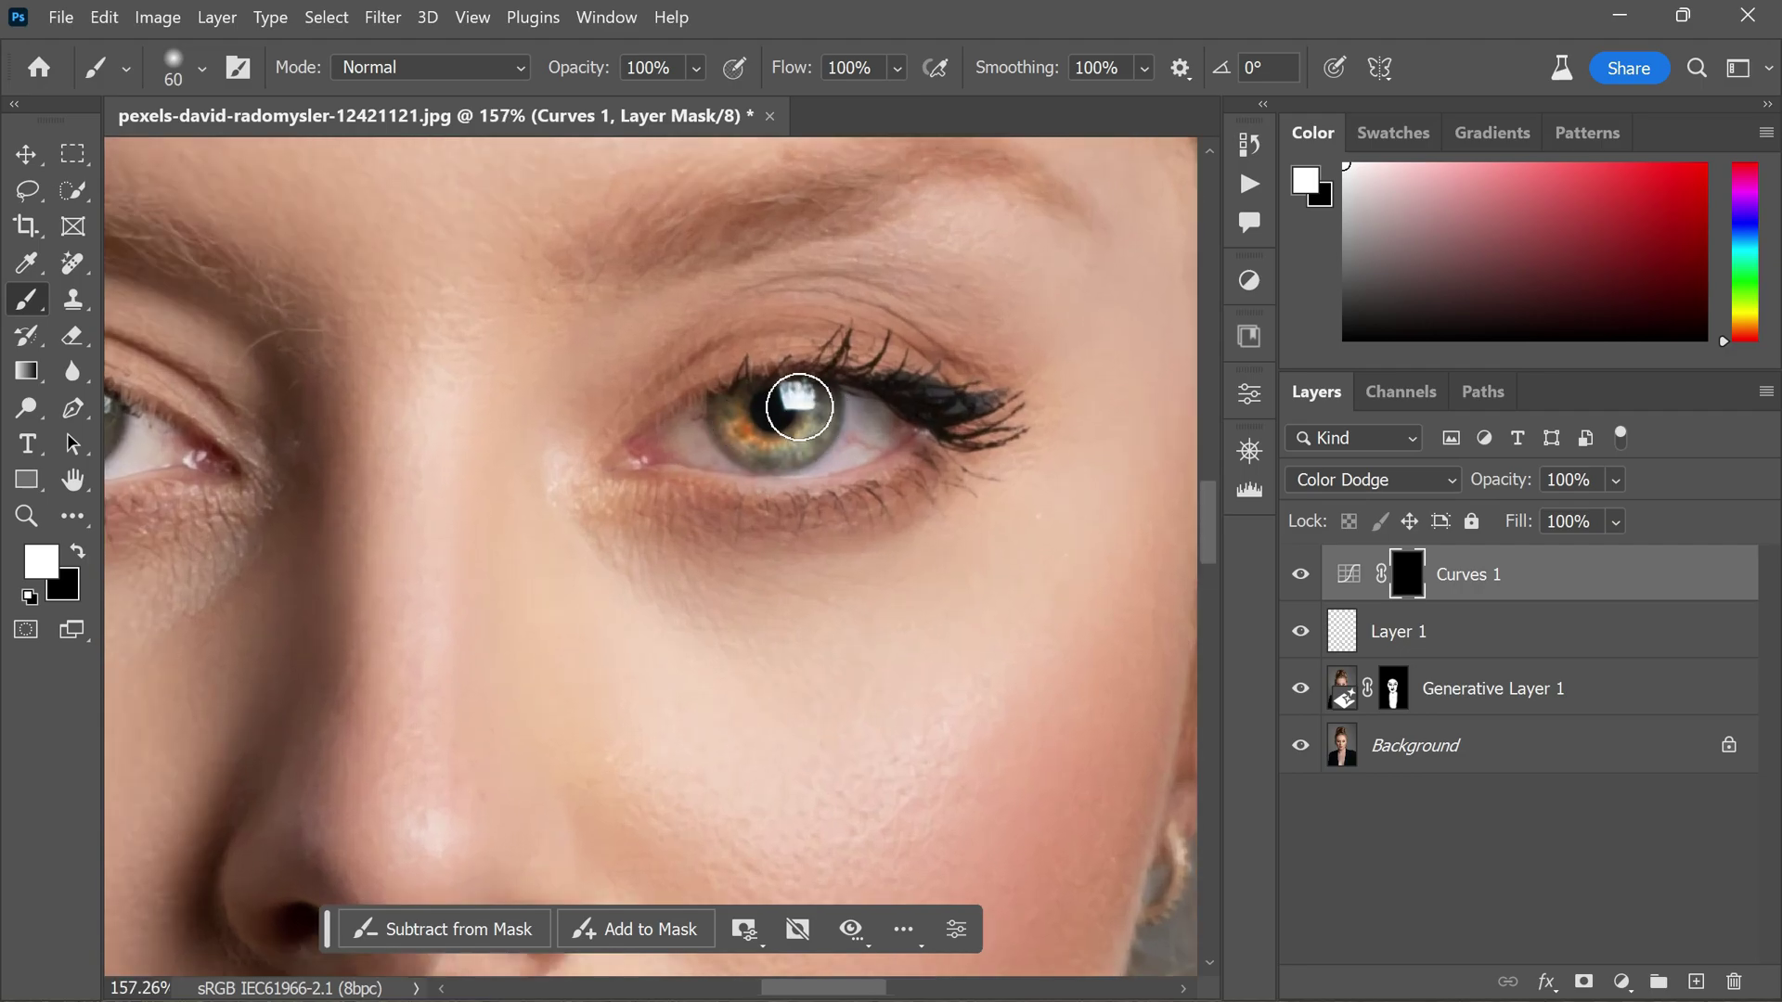
{"action": "scroll", "coordinate": [800, 407], "scroll_direction": "down", "scroll_amount": 4}
{"action": "scroll", "coordinate": [437, 430], "scroll_direction": "up", "scroll_amount": 4}
{"action": "mouse_move", "coordinate": [437, 430]}
{"action": "left_mouse_down"}
{"action": "mouse_move", "coordinate": [507, 418]}
{"action": "mouse_move", "coordinate": [430, 422]}
{"action": "left_mouse_up"}
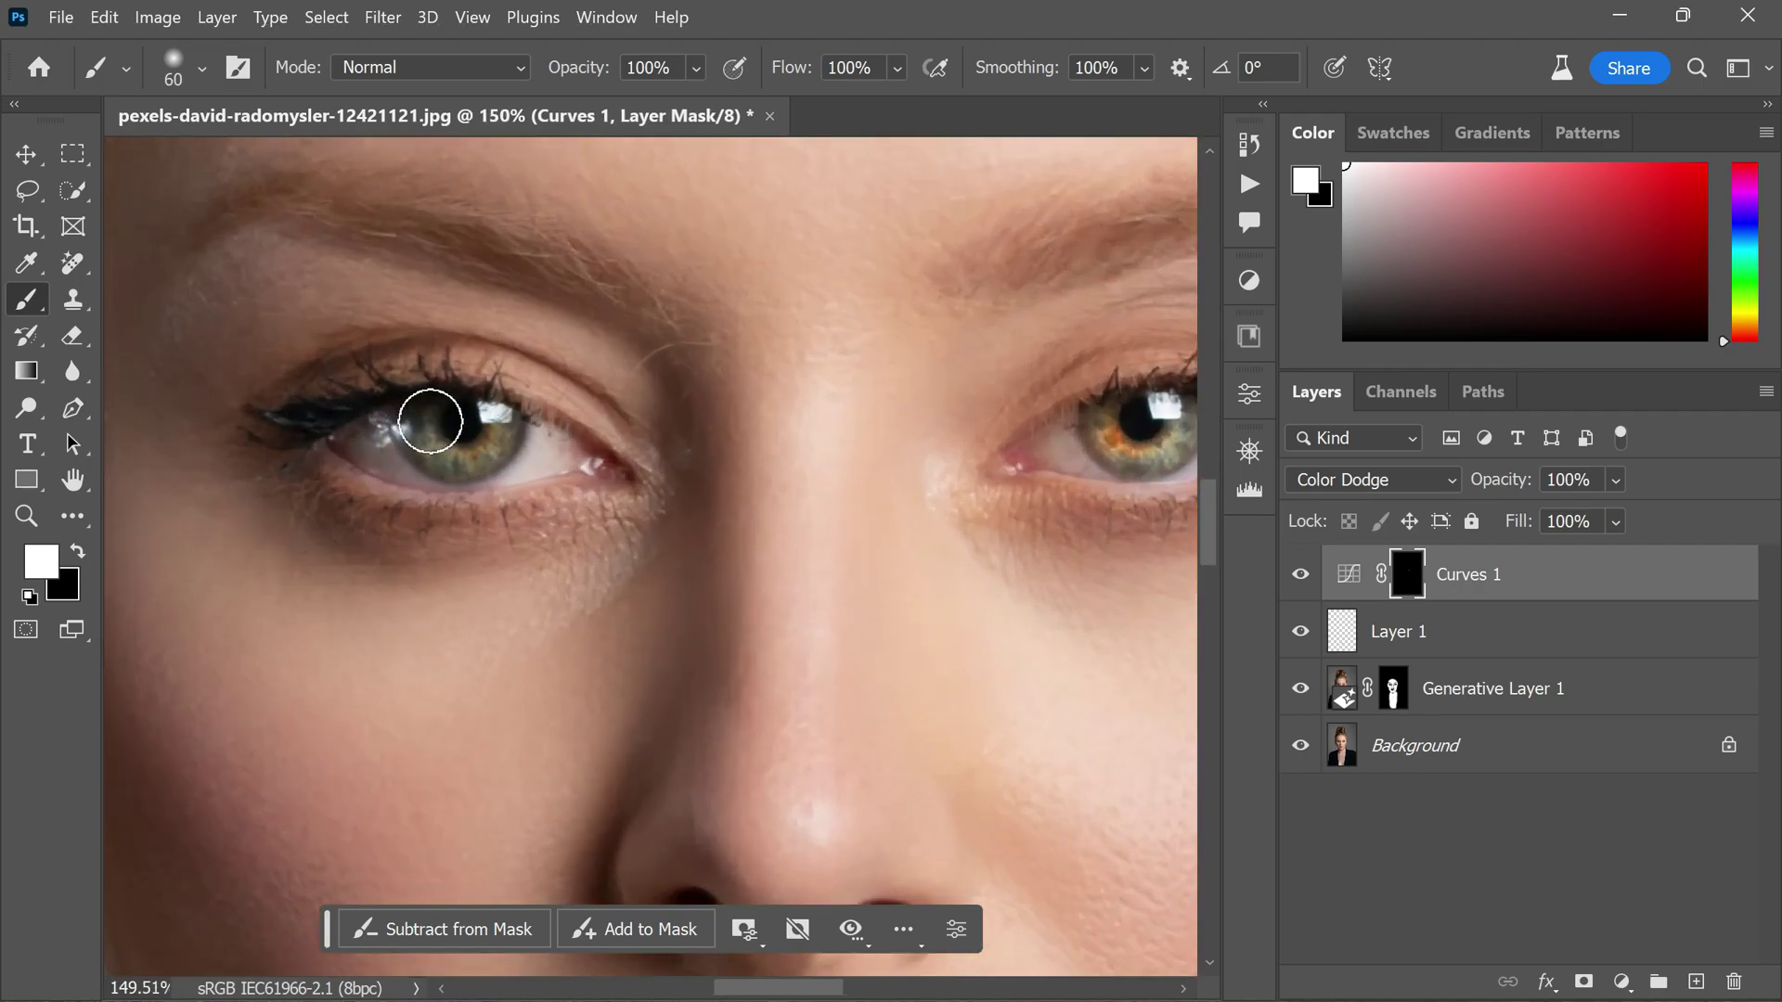
{"action": "scroll", "coordinate": [431, 422], "scroll_direction": "down", "scroll_amount": 4}
{"action": "scroll", "coordinate": [795, 417], "scroll_direction": "up", "scroll_amount": 3}
{"action": "mouse_move", "coordinate": [795, 418]}
{"action": "left_mouse_down"}
{"action": "mouse_move", "coordinate": [839, 432]}
{"action": "mouse_move", "coordinate": [810, 462]}
{"action": "left_mouse_up"}
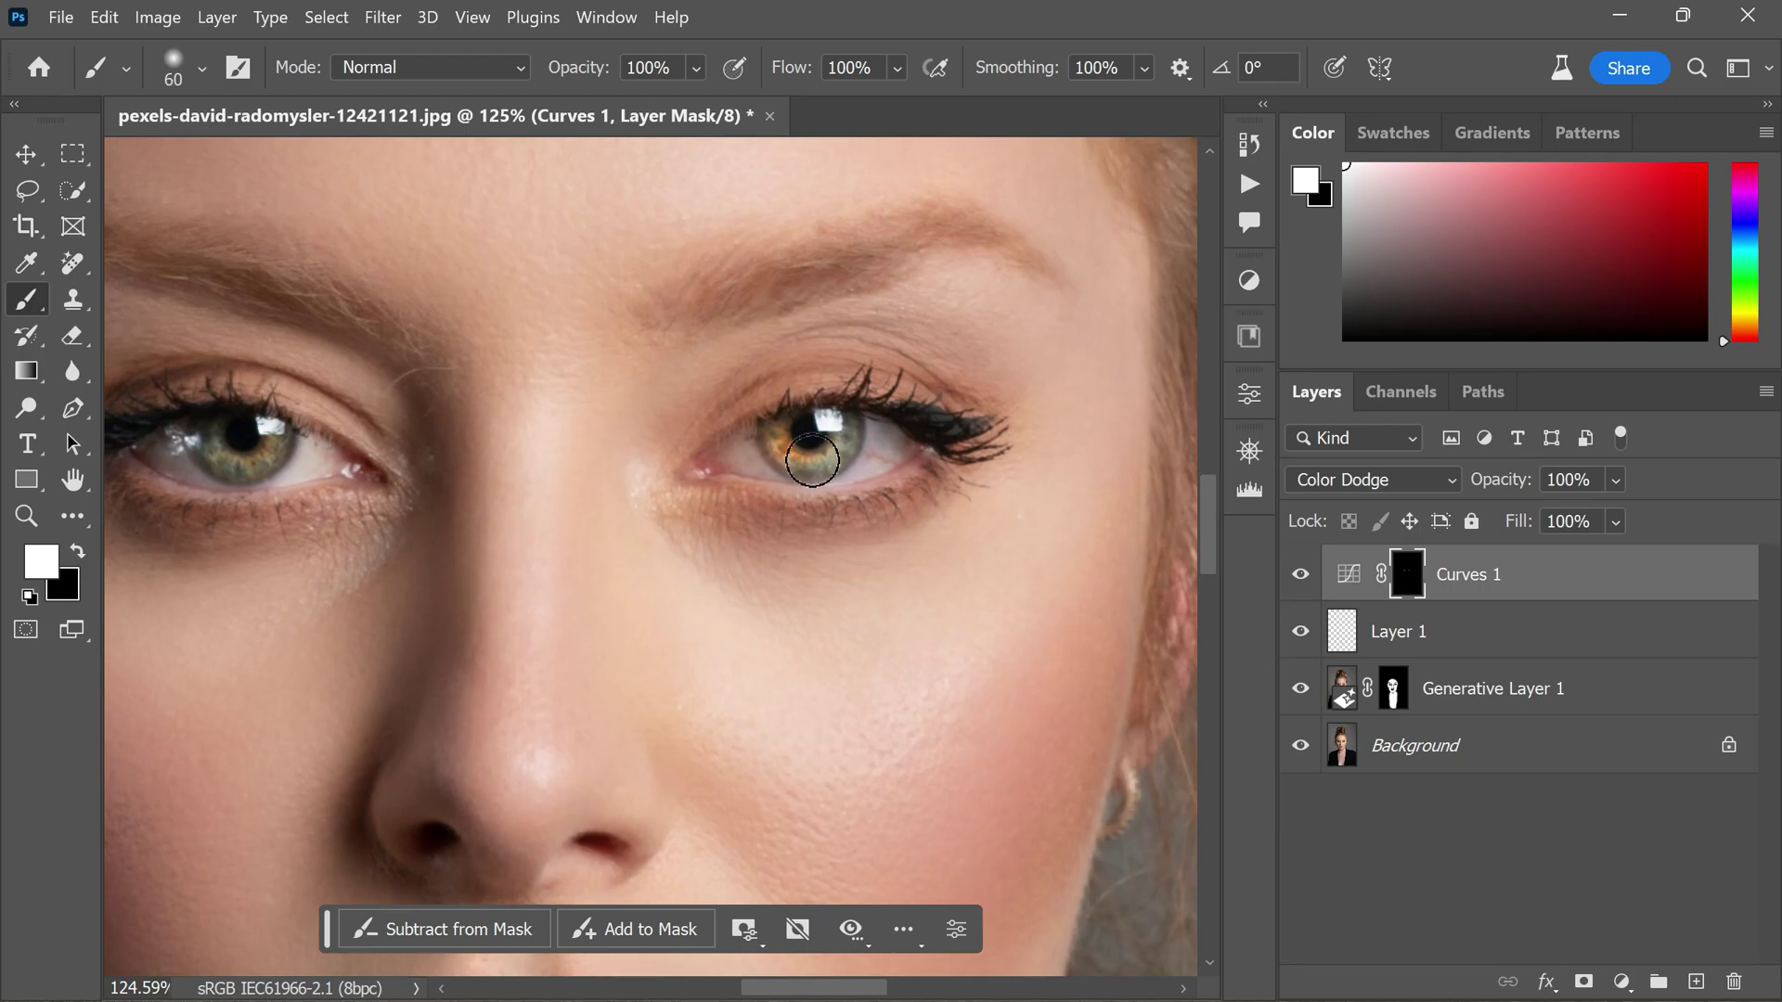
{"action": "scroll", "coordinate": [810, 461], "scroll_direction": "down", "scroll_amount": 4}
Lower the Curves 1 layer opacity to 61%
{"action": "mouse_move", "coordinate": [1496, 480]}
{"action": "left_mouse_down"}
{"action": "mouse_move", "coordinate": [1390, 483]}
{"action": "mouse_move", "coordinate": [1453, 505]}
{"action": "left_mouse_up"}
{"action": "scroll", "coordinate": [649, 389], "scroll_direction": "down", "scroll_amount": 3}
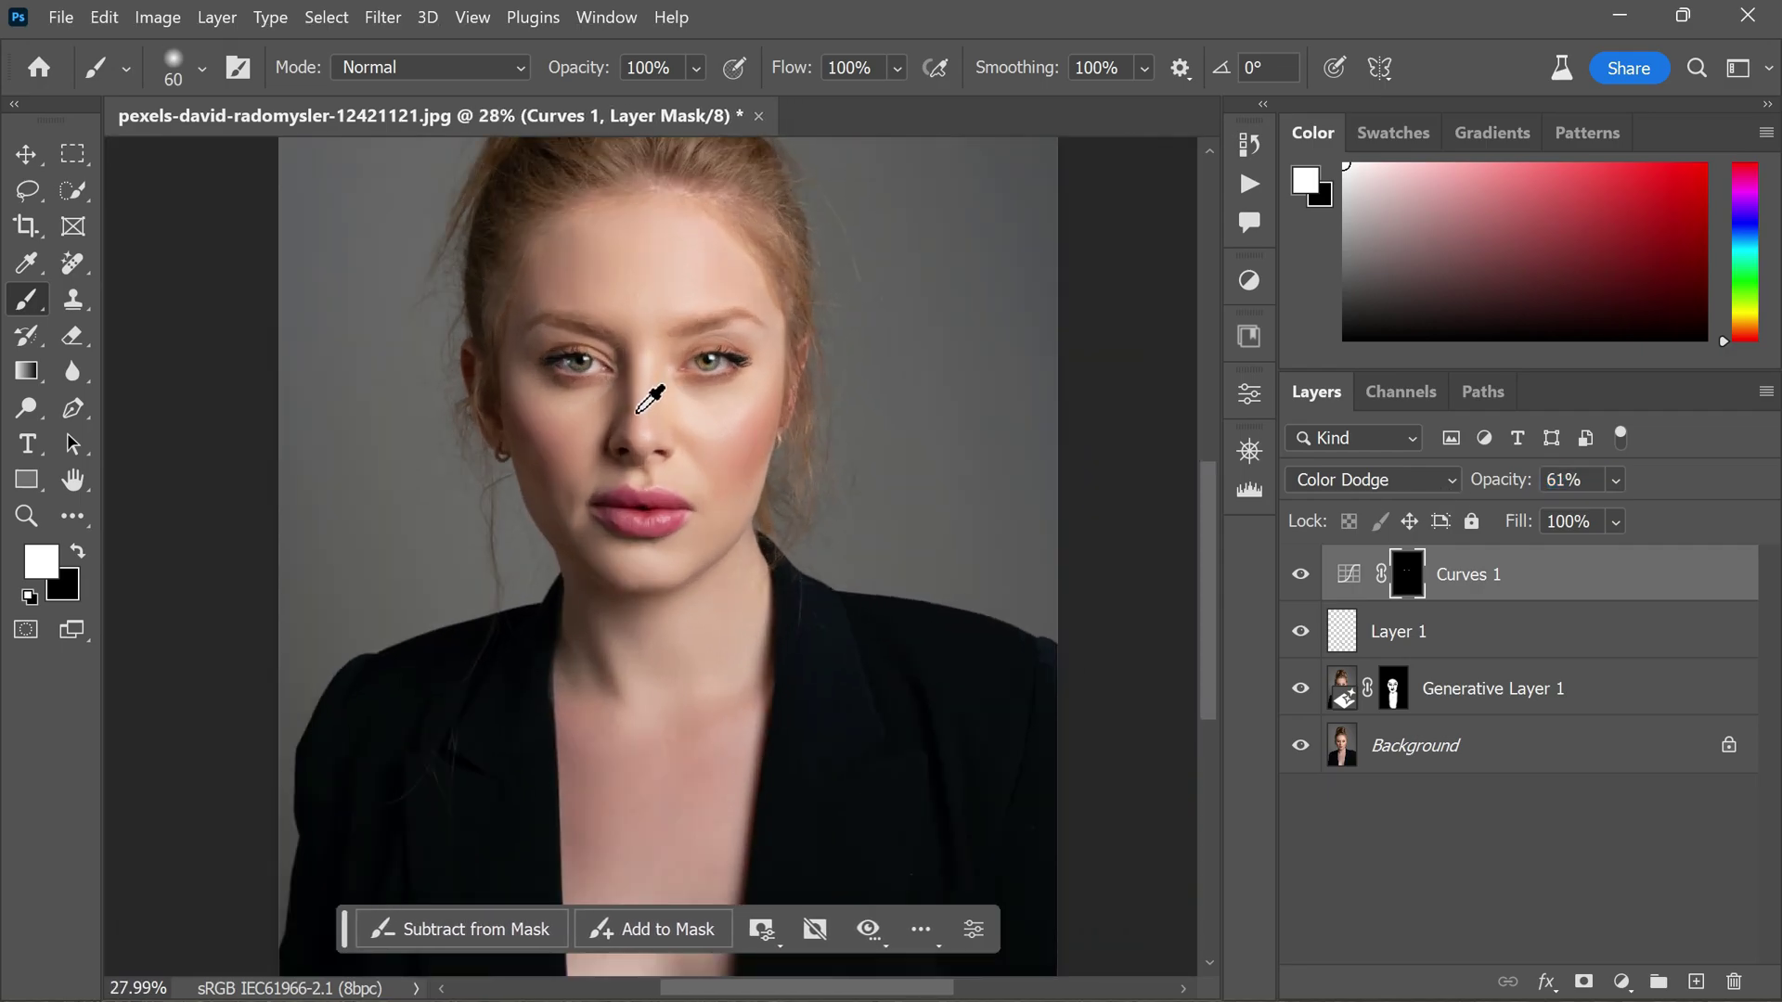
{"action": "scroll", "coordinate": [541, 464], "scroll_direction": "up", "scroll_amount": 3}
{"action": "scroll", "coordinate": [779, 555], "scroll_direction": "up", "scroll_amount": 2}
{"action": "left_click", "coordinate": [1301, 746], "text": "alt"}
{"action": "left_click", "coordinate": [1301, 747], "text": "alt"}
{"action": "left_click", "coordinate": [1300, 746], "text": "alt"}
{"action": "left_click", "coordinate": [1301, 746], "text": "alt"}
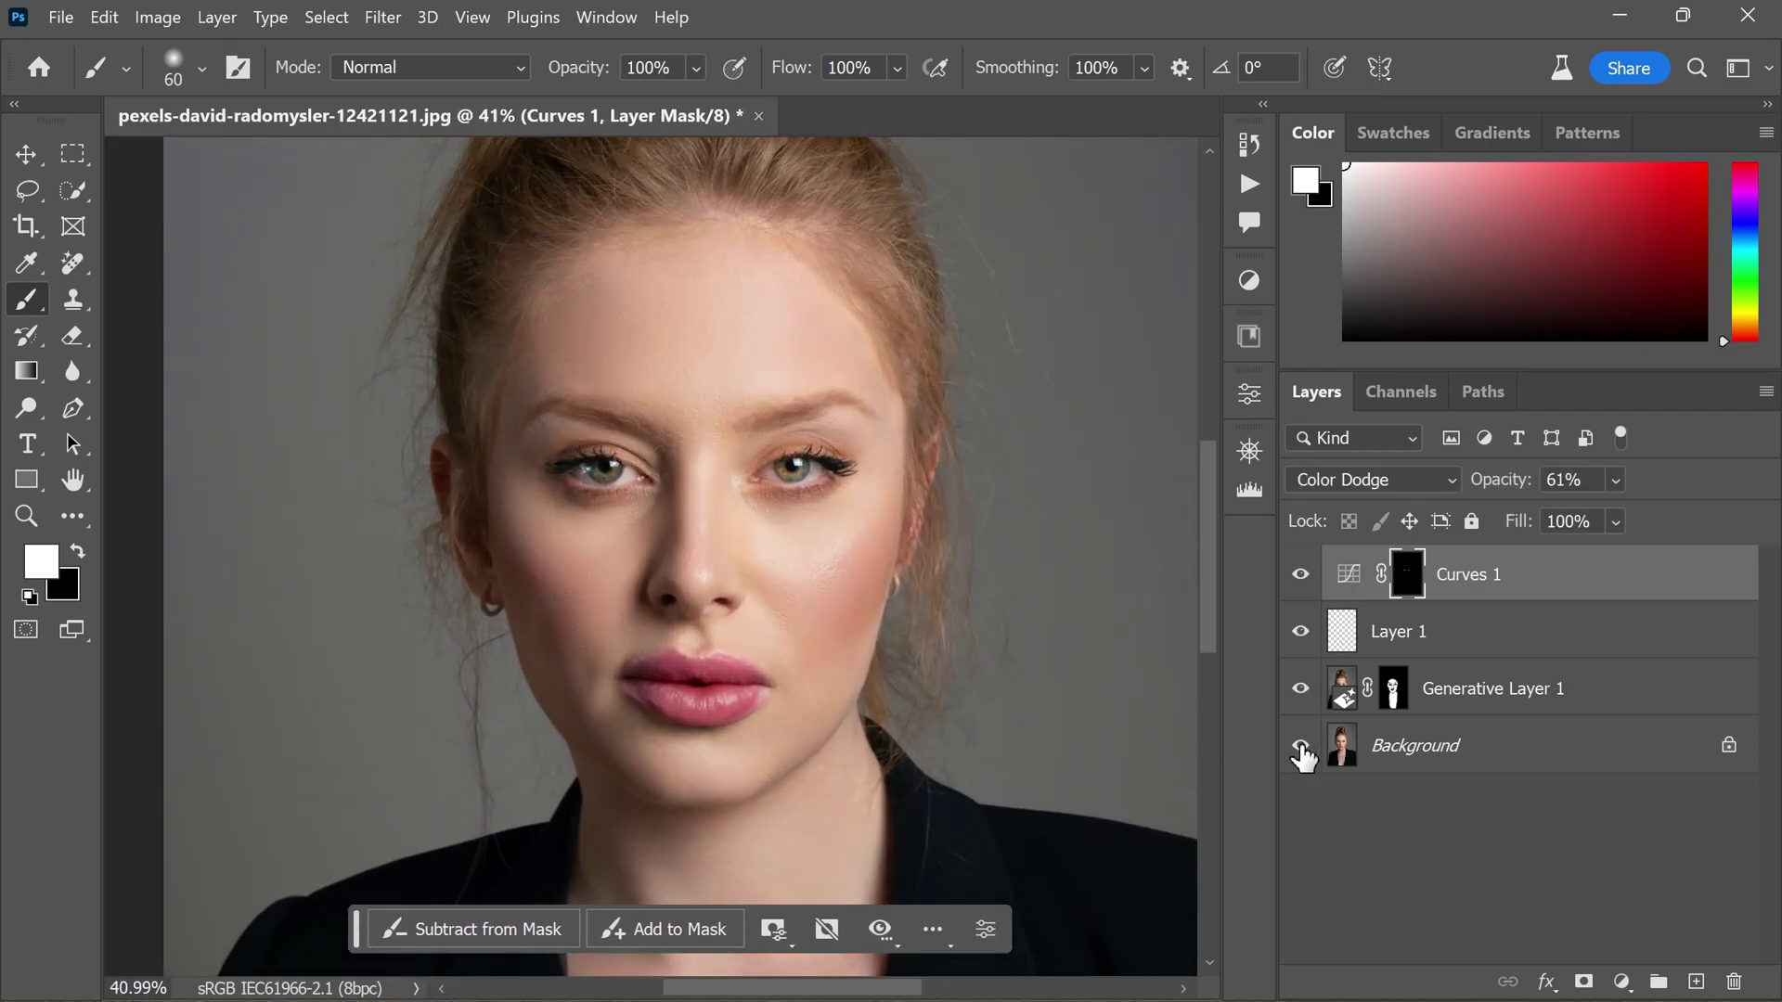
{"action": "left_click", "coordinate": [1300, 748], "text": "alt"}
{"action": "left_click", "coordinate": [1301, 748], "text": "alt"}
{"action": "left_click", "coordinate": [1301, 748], "text": "alt"}
{"action": "left_click", "coordinate": [1301, 748], "text": "alt"}
{"action": "left_click", "coordinate": [1300, 748], "text": "alt"}
{"action": "left_click", "coordinate": [1301, 748], "text": "alt"}
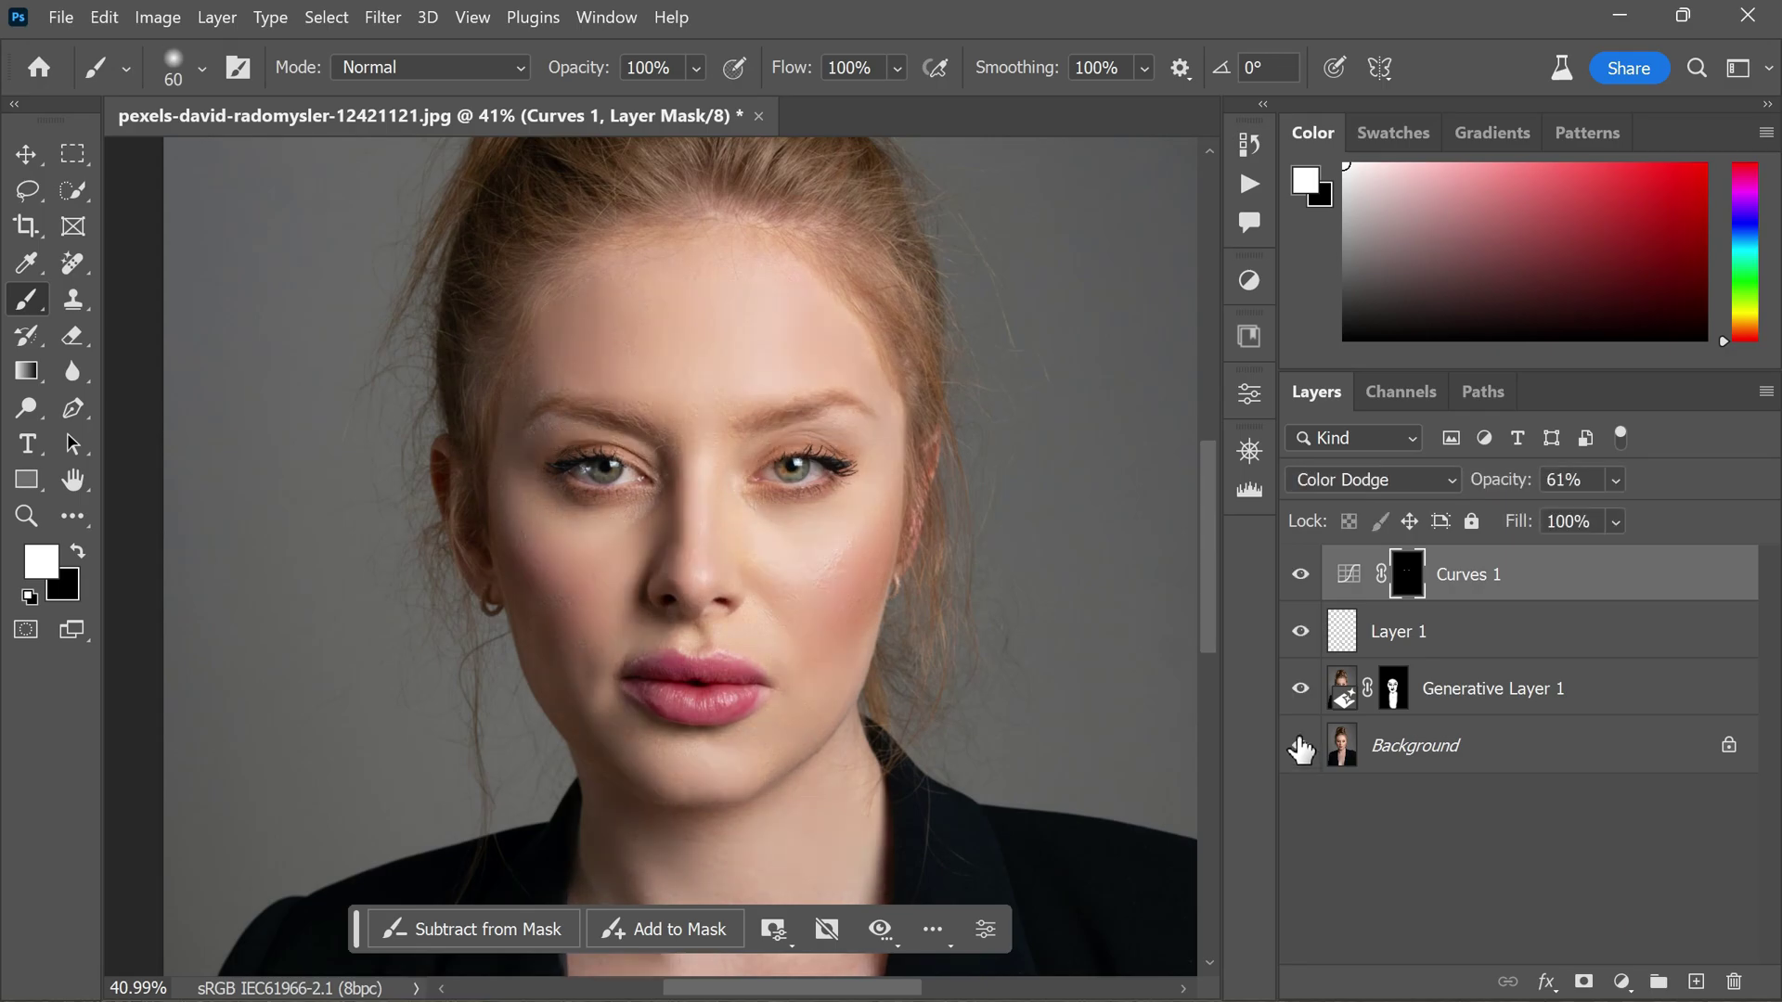